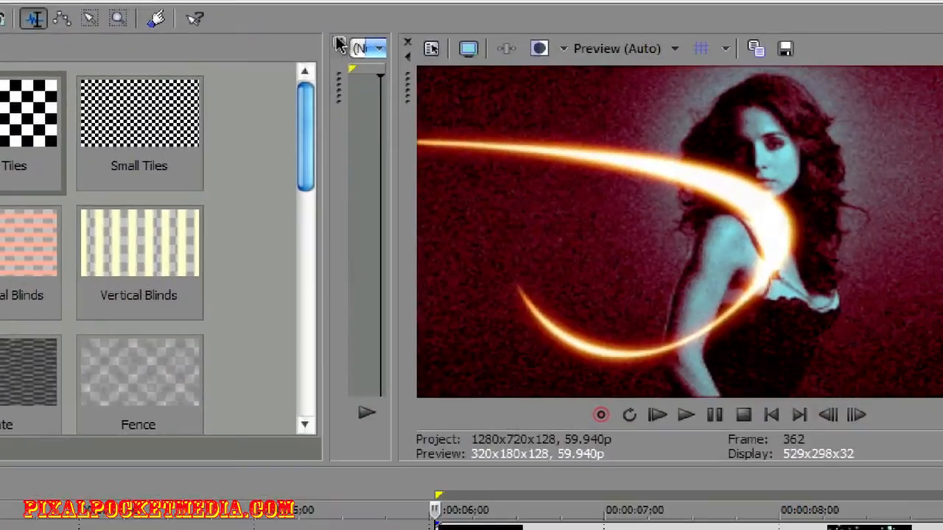
# Step: Close the Trimmer, Video Preview, Media Generators, Transitions and Project Media windows, keeping only the Mixer docked
pyautogui.click(882, 113)
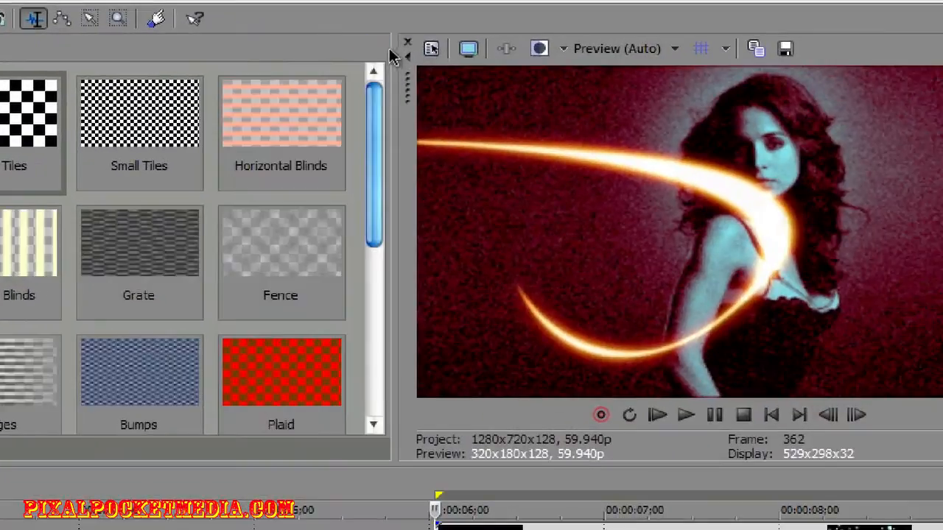
pyautogui.click(407, 45)
pyautogui.click(12, 113)
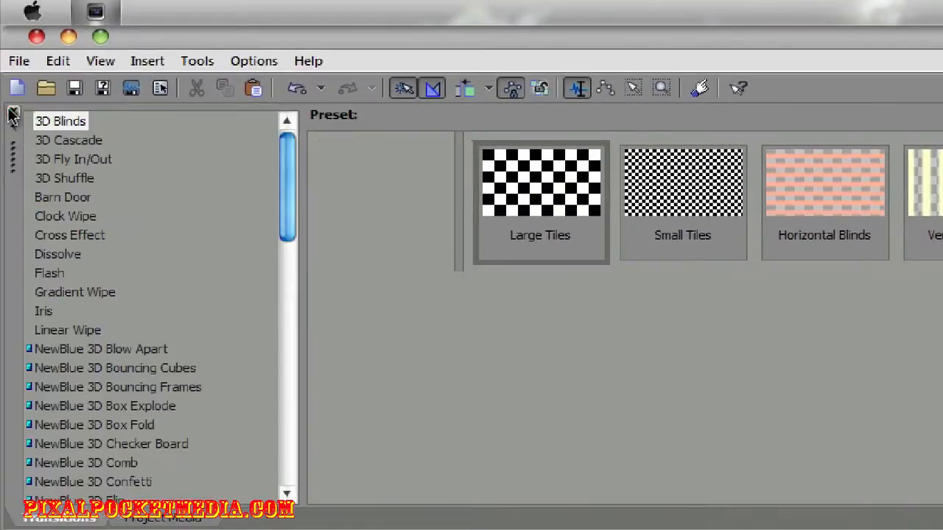
pyautogui.click(11, 112)
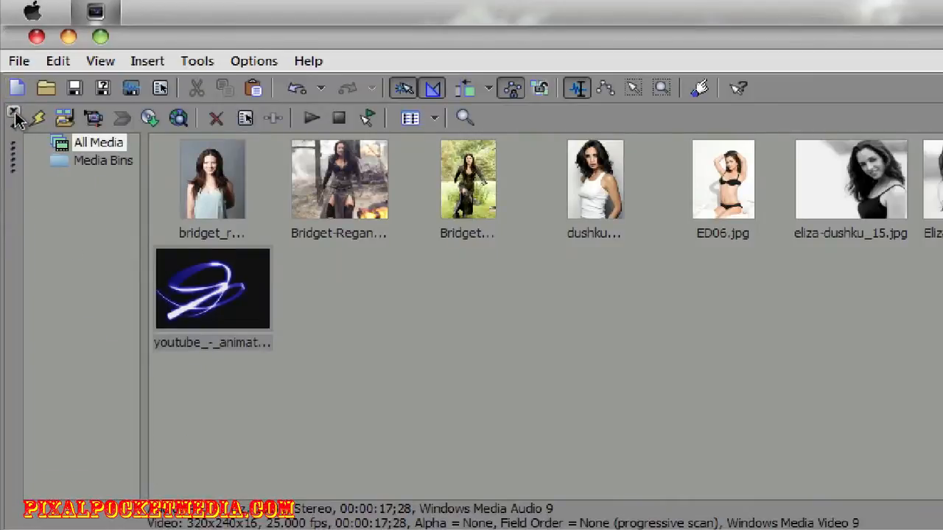
pyautogui.click(13, 114)
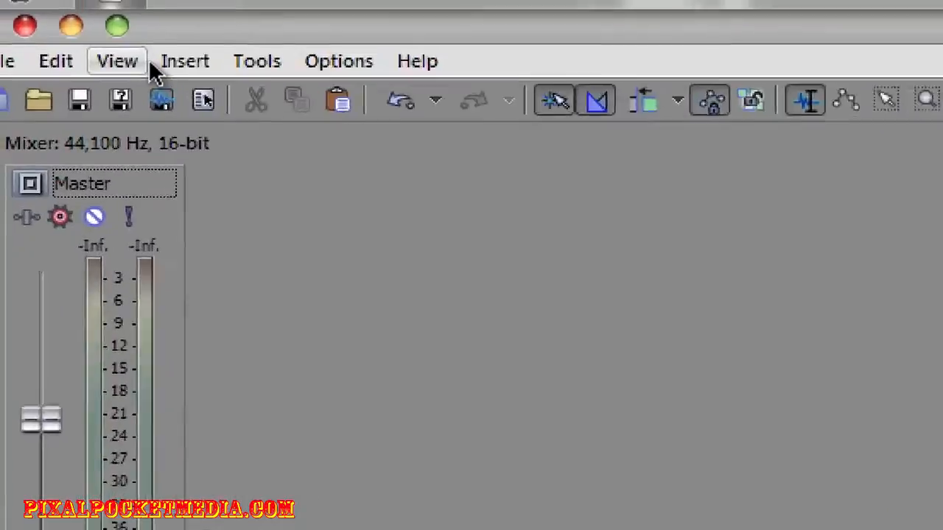
# Step: Reopen the Video Preview, Project Media and Transitions windows
pyautogui.click(140, 69)
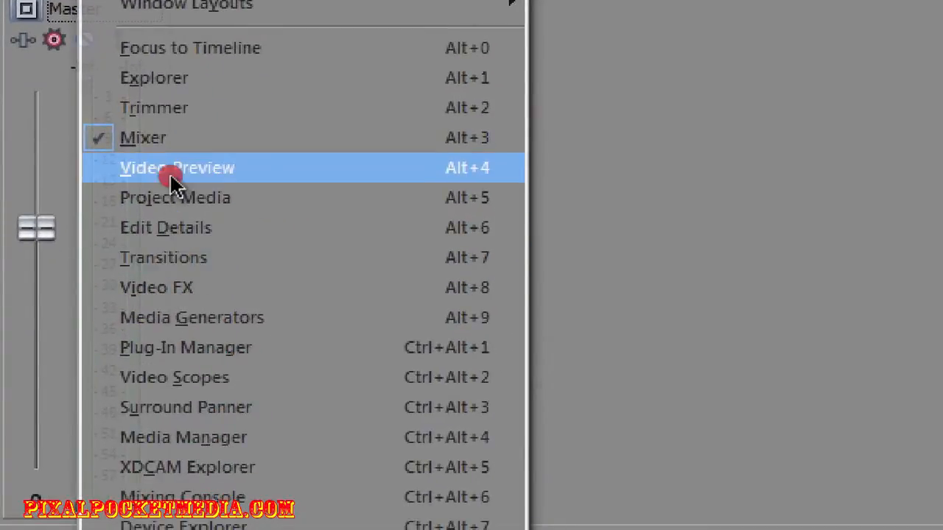
pyautogui.click(171, 184)
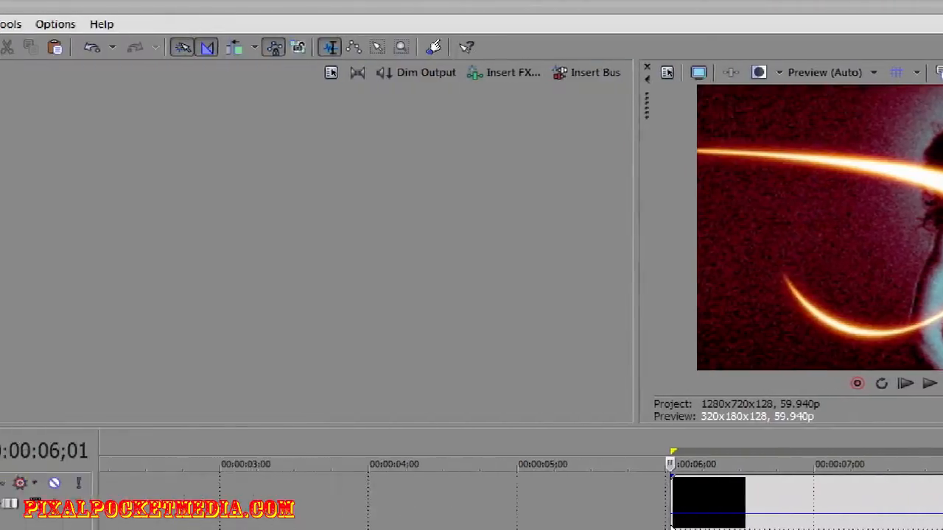
pyautogui.click(58, 24)
pyautogui.click(78, 218)
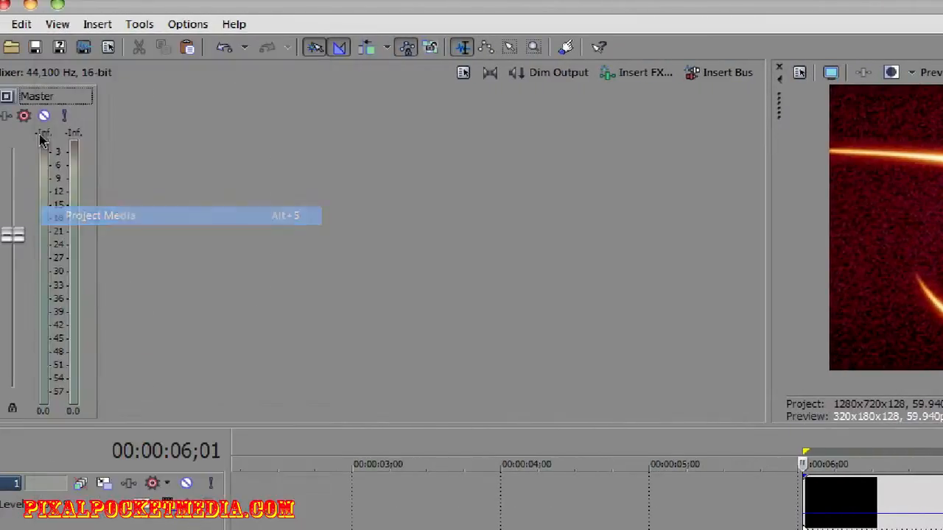
pyautogui.click(57, 25)
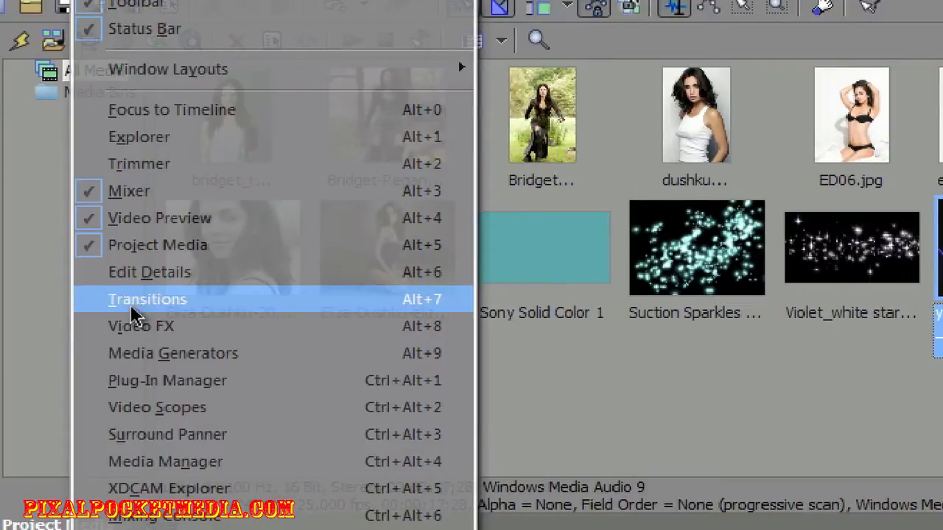
pyautogui.click(133, 315)
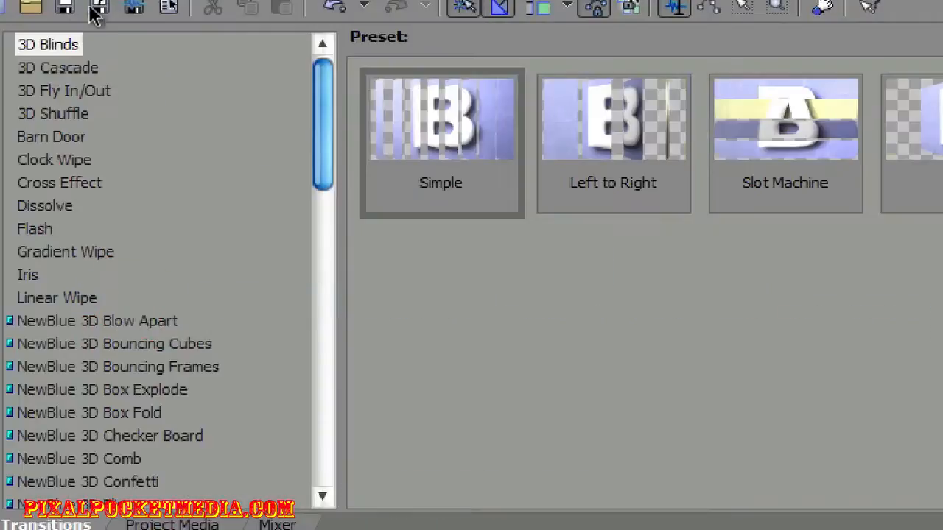
# Step: Show the Media Generators, Video FX and Trimmer windows
pyautogui.click(94, 6)
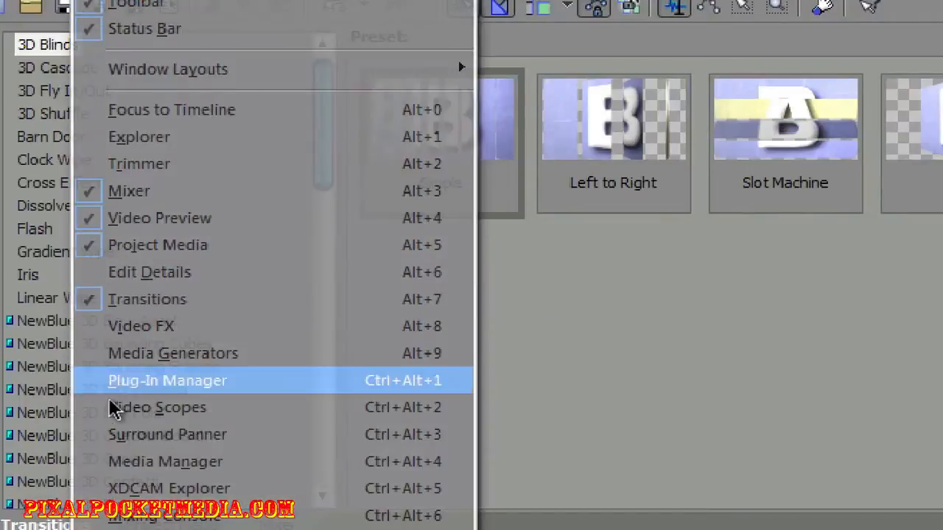
pyautogui.click(154, 361)
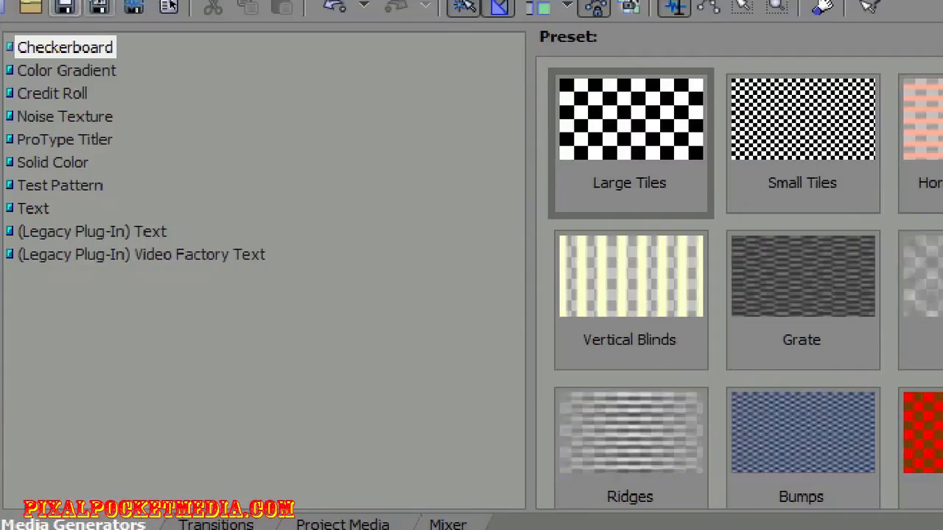
pyautogui.click(94, 31)
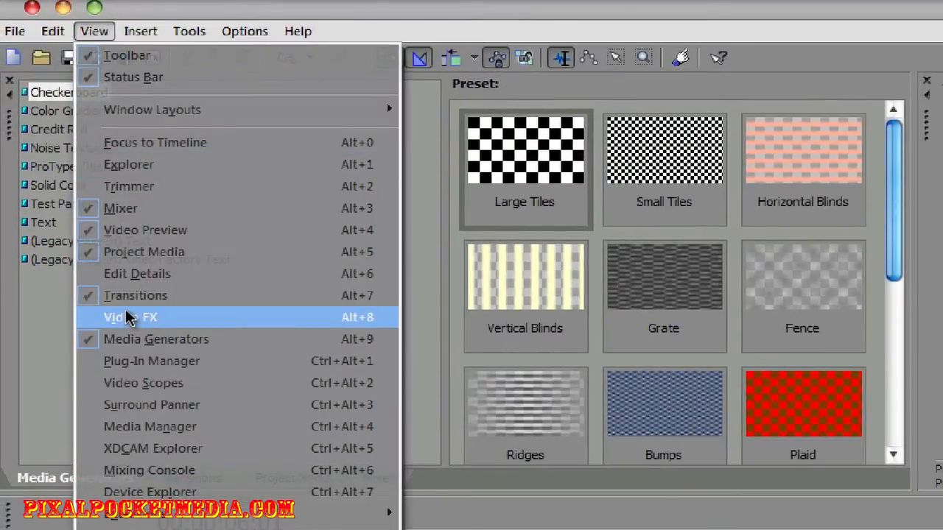
pyautogui.click(129, 318)
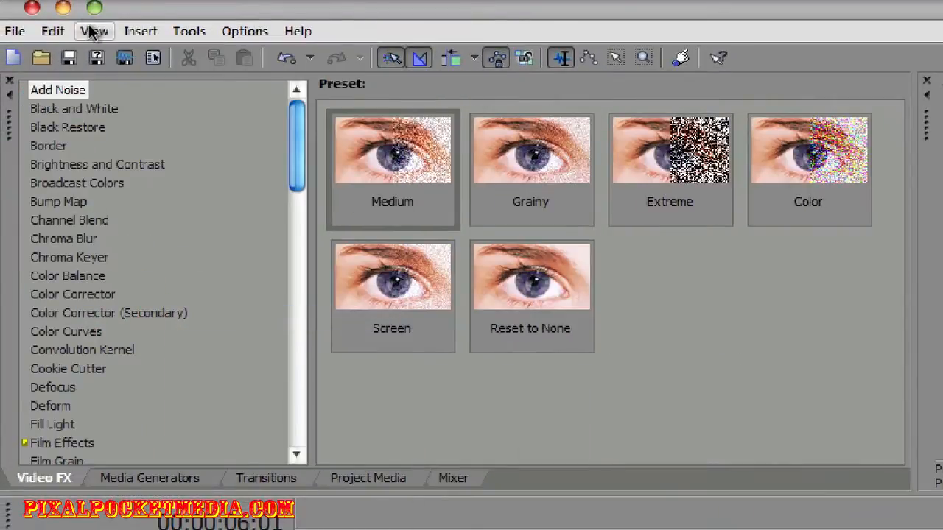
pyautogui.click(95, 31)
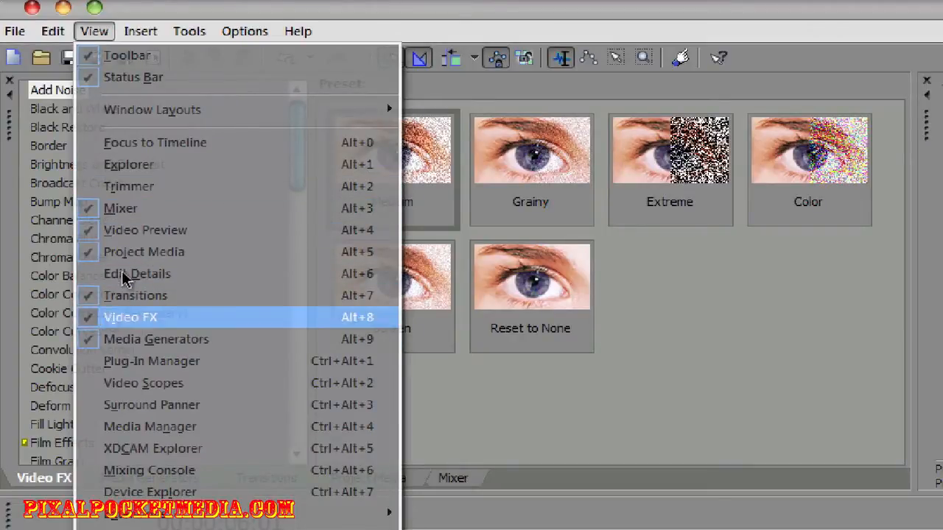
pyautogui.click(130, 188)
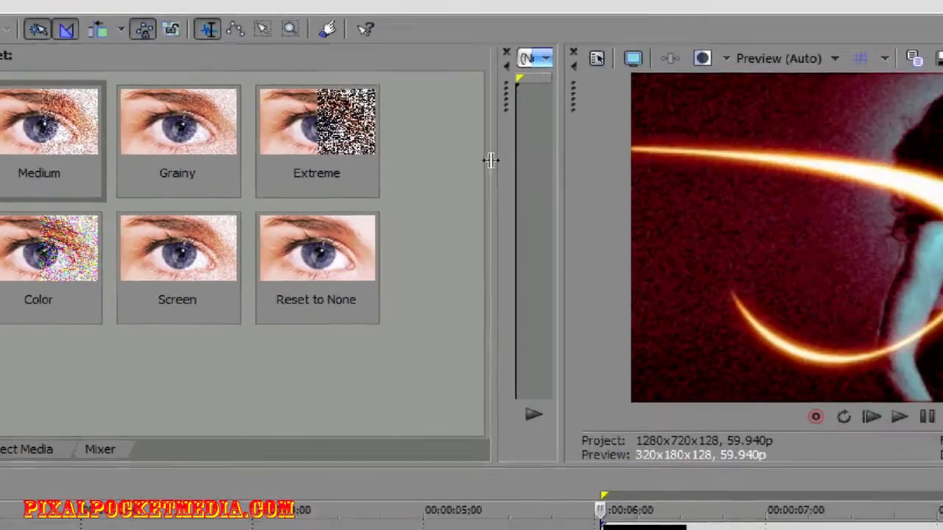
# Step: Widen the Trimmer by shifting its border toward the Video FX presets
pyautogui.moveTo(846, 189); pyautogui.dragTo(671, 230)
pyautogui.moveTo(216, 194); pyautogui.dragTo(190, 229)
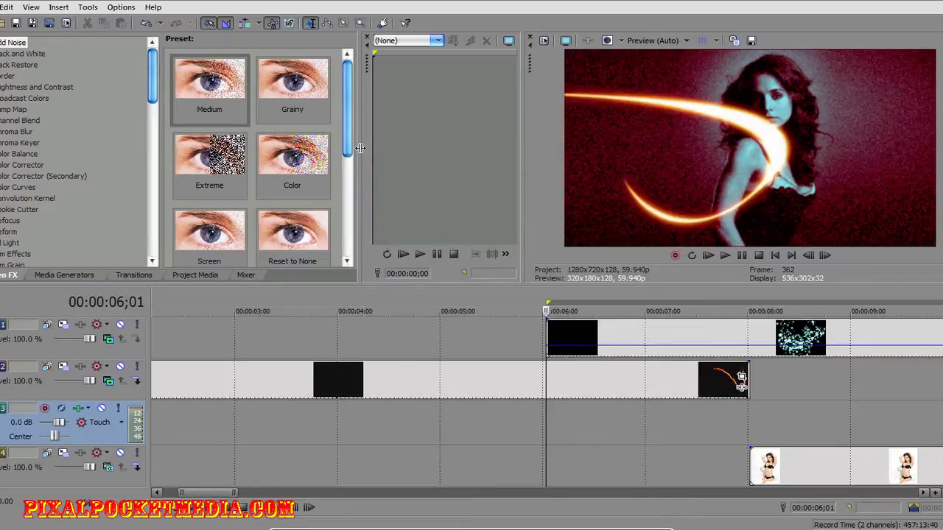
pyautogui.moveTo(366, 151)
pyautogui.mouseDown()
pyautogui.moveTo(450, 154)
pyautogui.moveTo(372, 153)
pyautogui.mouseUp()
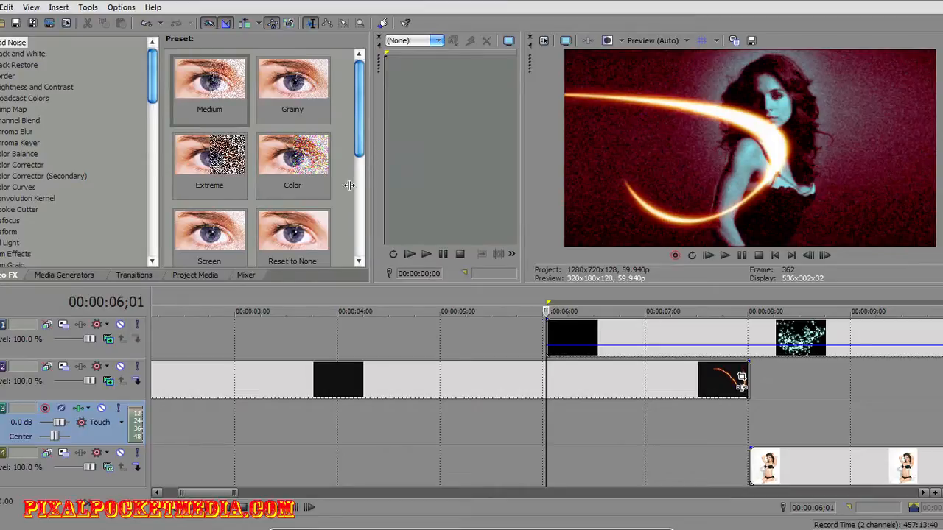
pyautogui.moveTo(372, 155); pyautogui.dragTo(286, 167)
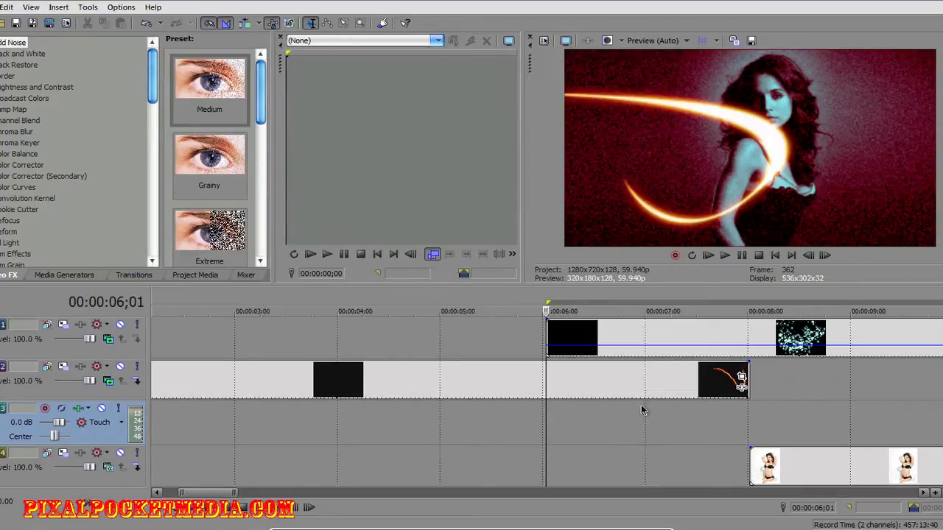
# Step: Select the time range from about 00:00:08;03 back to the start of the timeline and play it
pyautogui.click(681, 377)
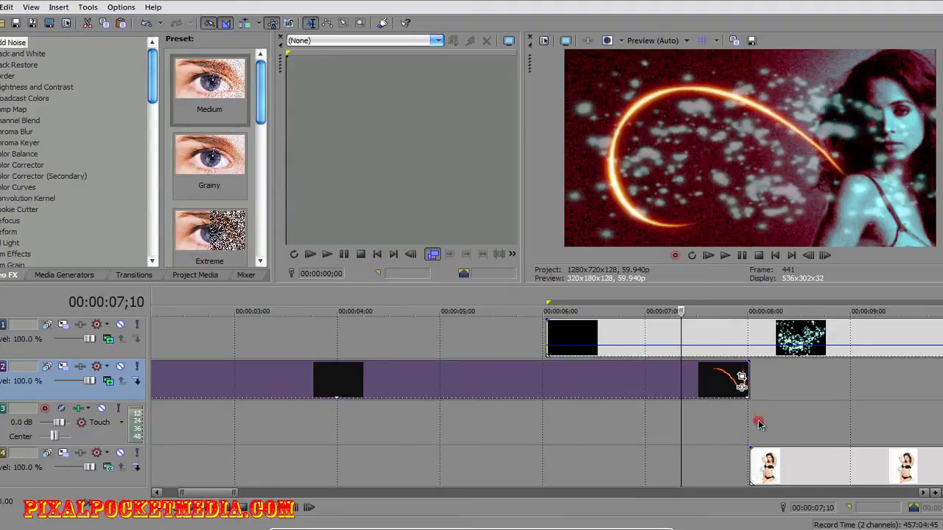
pyautogui.moveTo(759, 424); pyautogui.dragTo(151, 427)
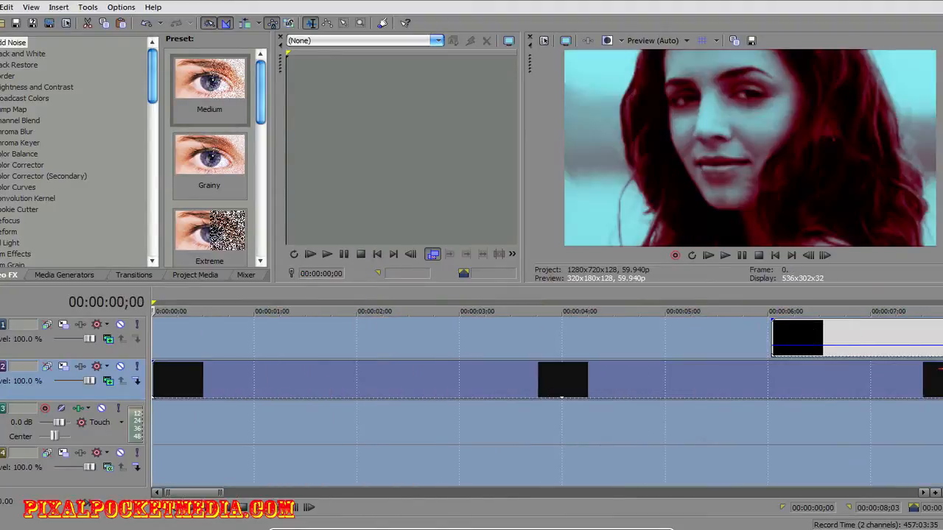
pyautogui.press('space')
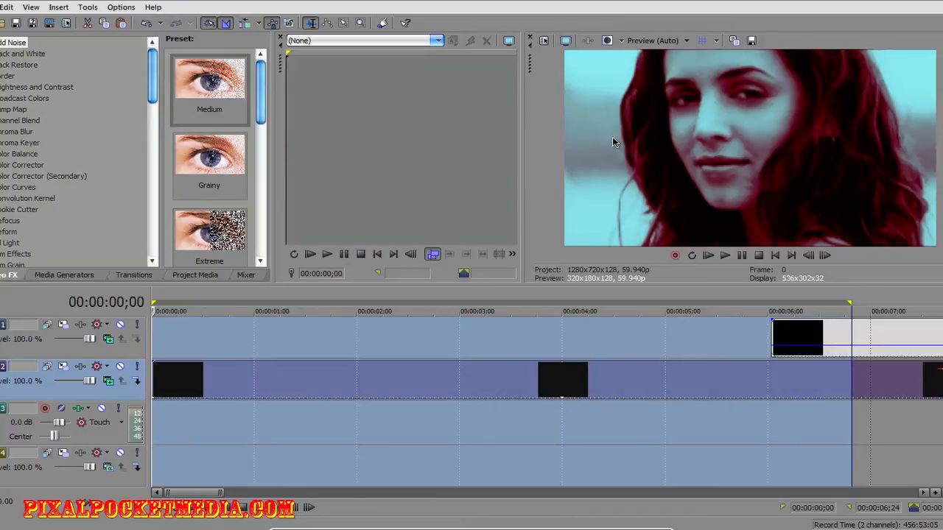
# Step: Clear the time selection and play the project from the start, stopping after about seven seconds
pyautogui.click(152, 429)
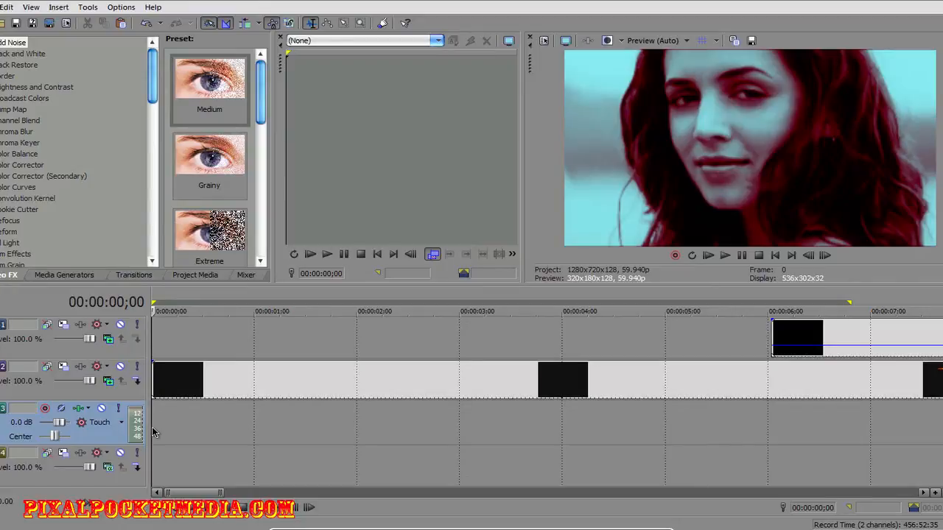
pyautogui.press('space')
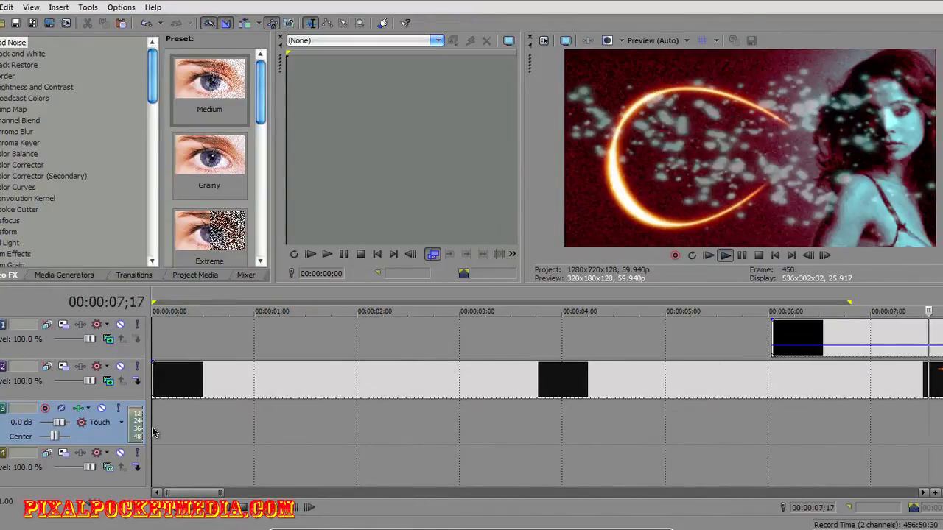
pyautogui.press('space')
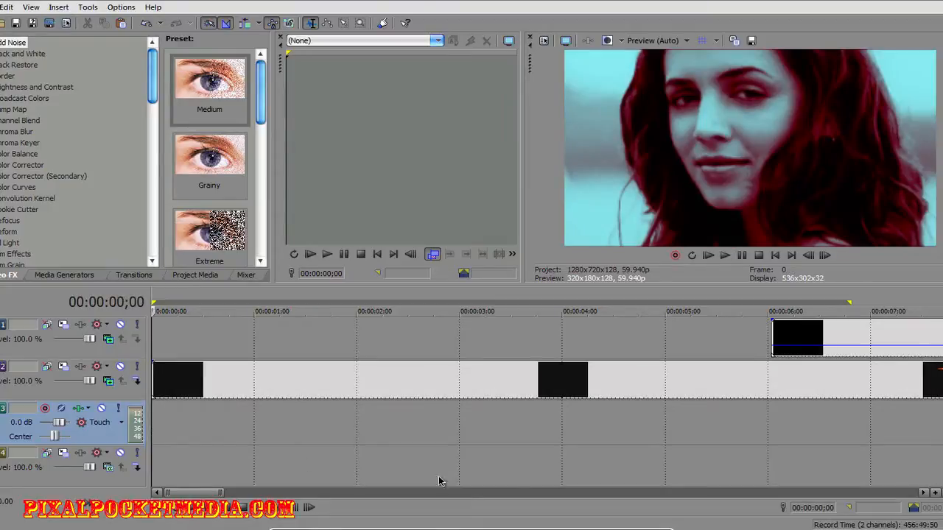
# Step: Select the time range from just past the last image event, at 00:00:11;02, back to the start of the timeline
pyautogui.scroll(-3, 570, 443)
pyautogui.scroll(3, 569, 443)
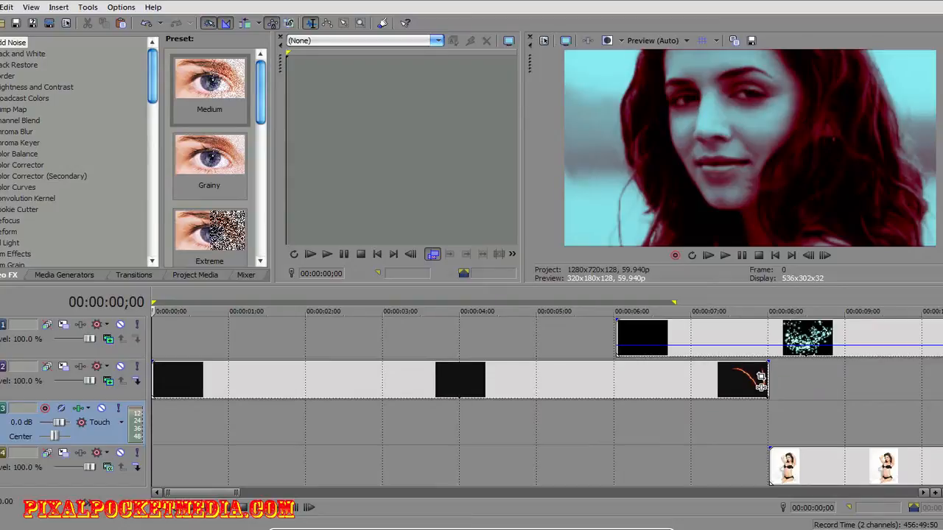
pyautogui.scroll(-4, 763, 383)
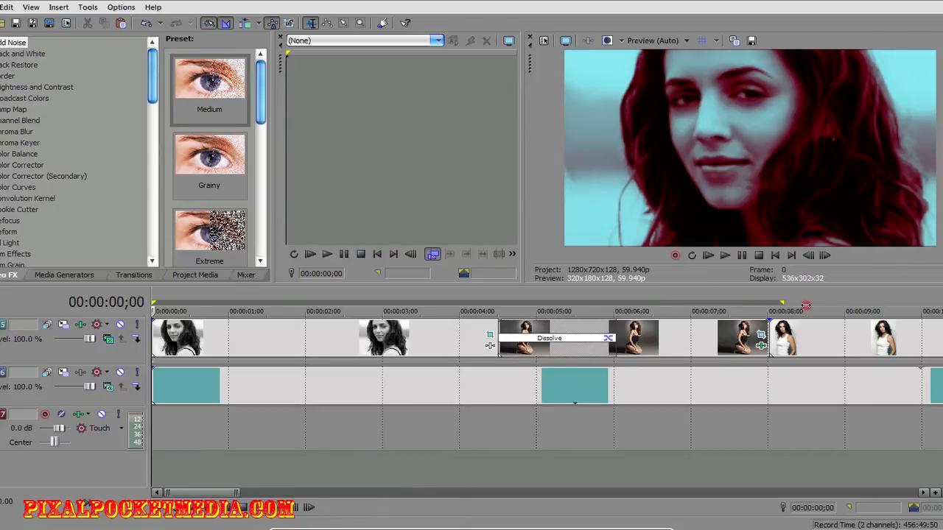
pyautogui.click(646, 344)
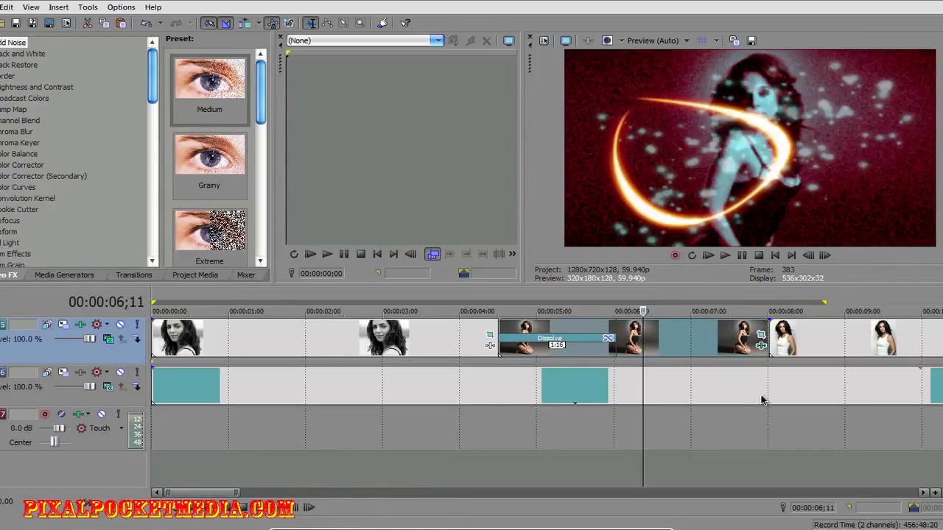
pyautogui.moveTo(206, 493); pyautogui.dragTo(295, 486)
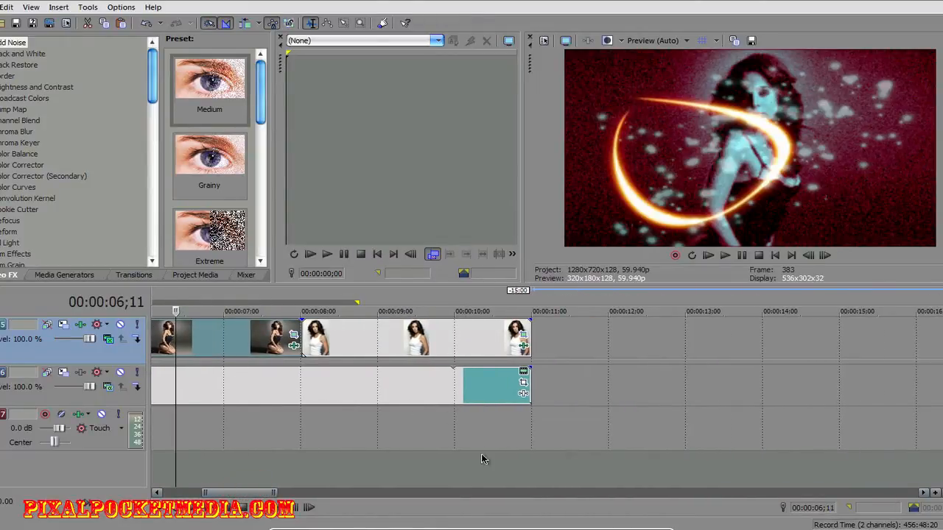
pyautogui.scroll(4, 558, 355)
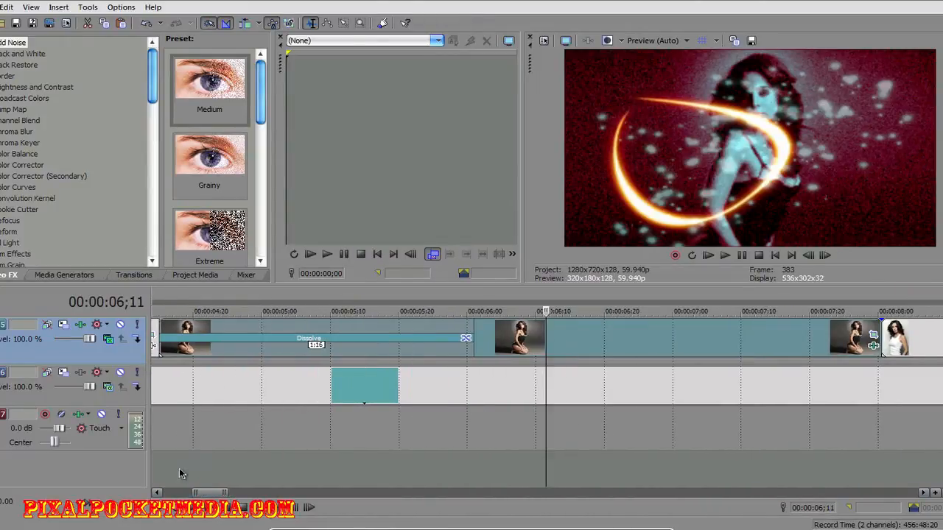
pyautogui.moveTo(211, 493); pyautogui.dragTo(241, 492)
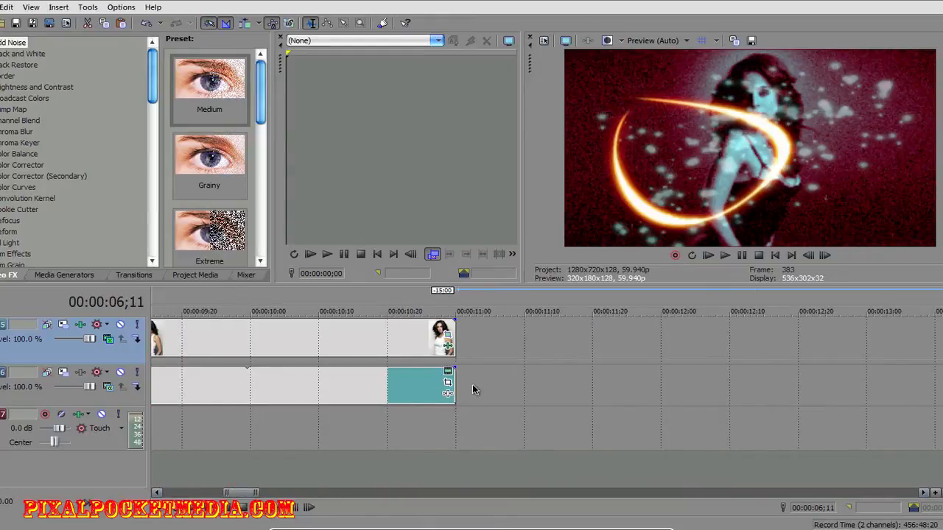
pyautogui.moveTo(474, 390); pyautogui.dragTo(147, 390)
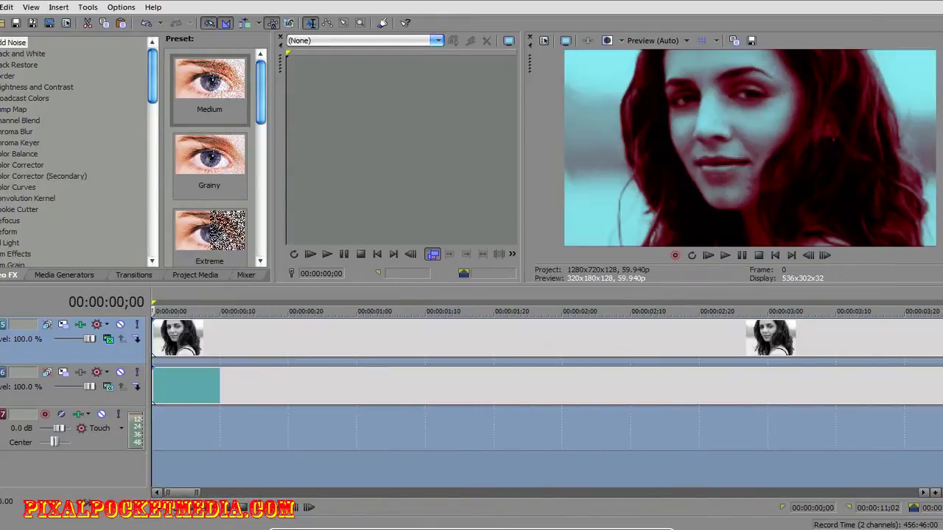
# Step: Copy the first image event on track 5, and cut it from the timeline
pyautogui.click(209, 337)
pyautogui.rightClick(209, 337)
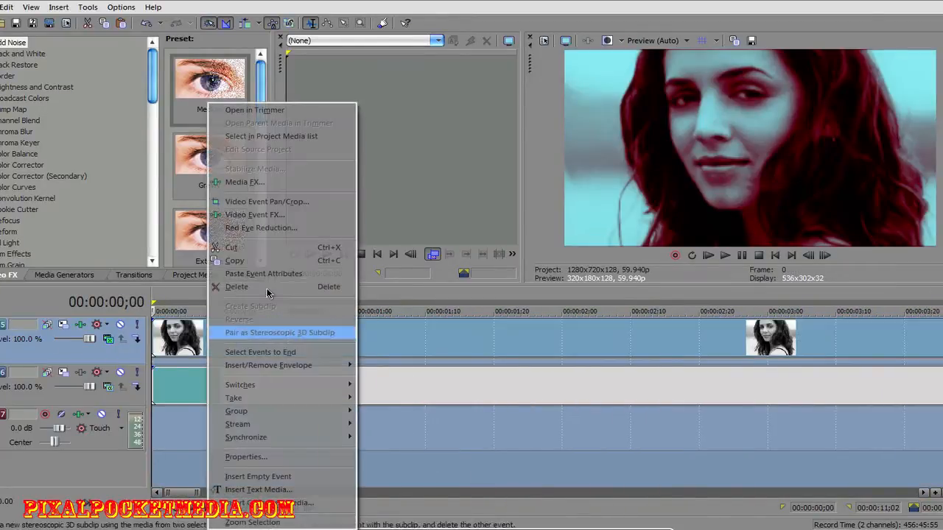
pyautogui.click(269, 261)
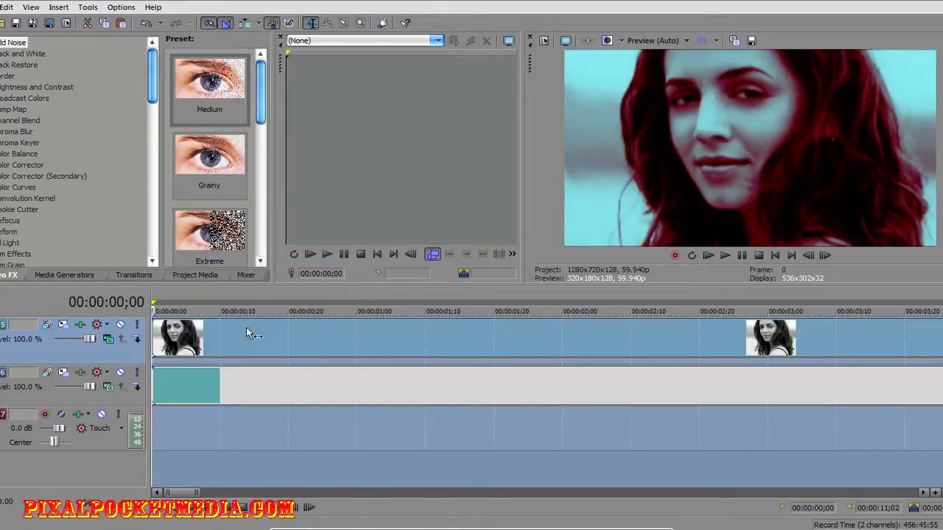
pyautogui.rightClick(247, 330)
pyautogui.click(270, 248)
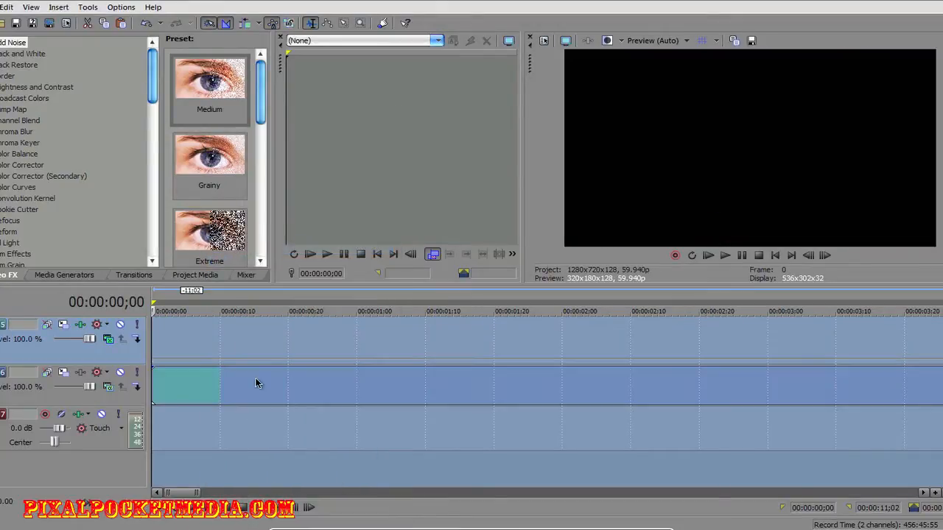
# Step: Cut the solid color event on track 6 from the timeline
pyautogui.click(252, 342)
pyautogui.click(207, 382)
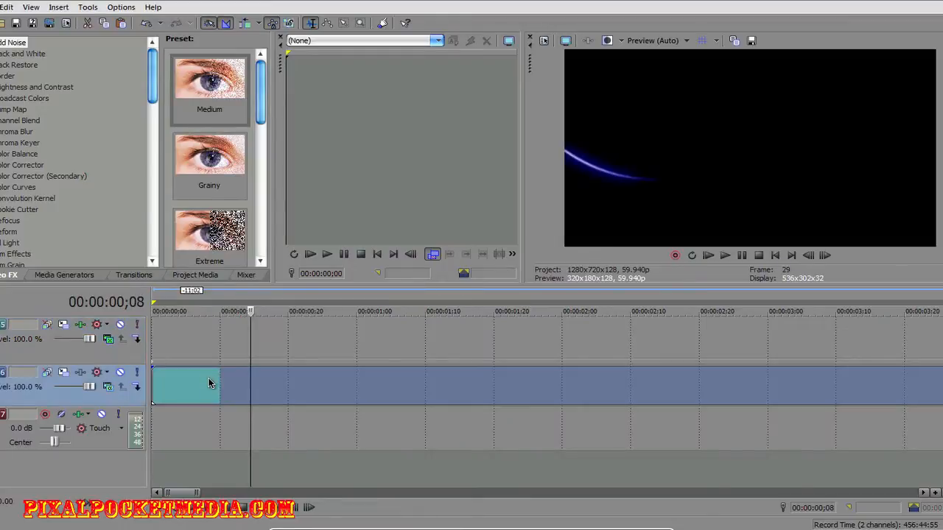
pyautogui.rightClick(211, 384)
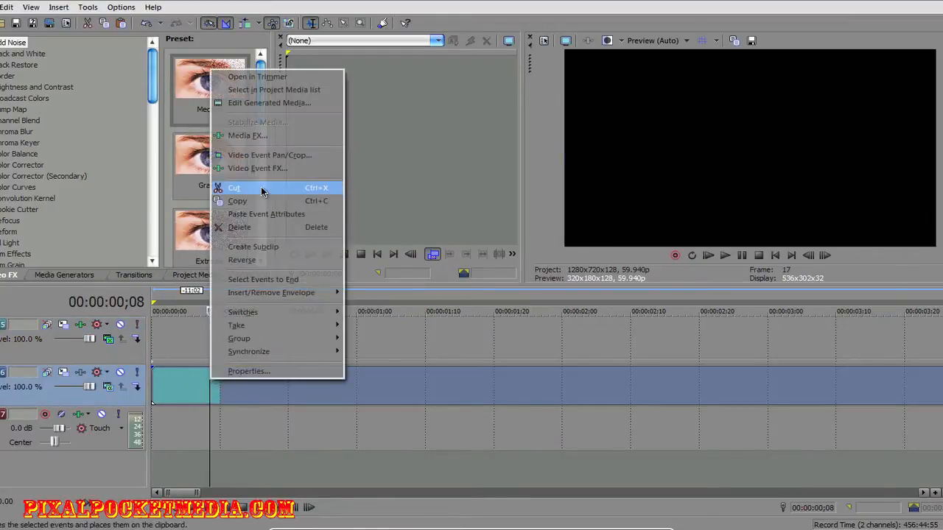
pyautogui.click(234, 189)
# Step: Set the compositing mode of tracks 5 and 6 to Source Alpha
pyautogui.click(107, 325)
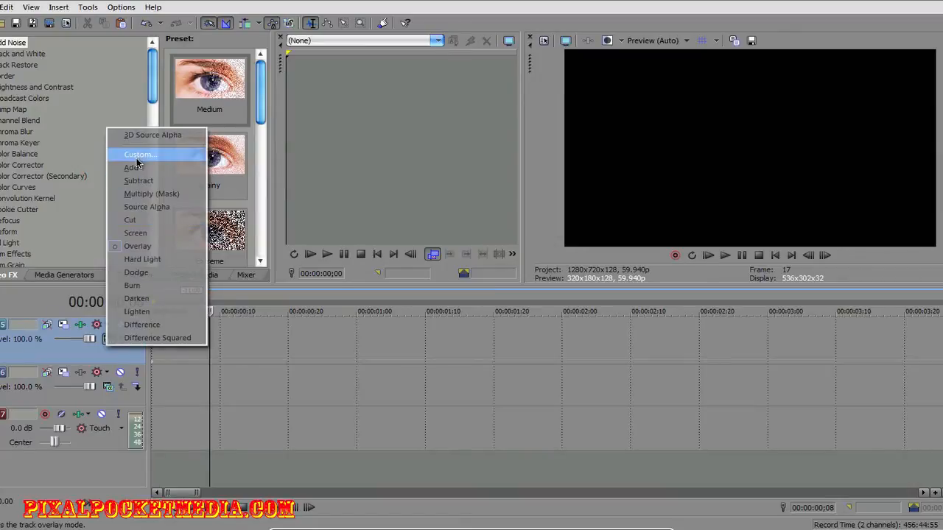
pyautogui.click(133, 207)
pyautogui.doubleClick(108, 387)
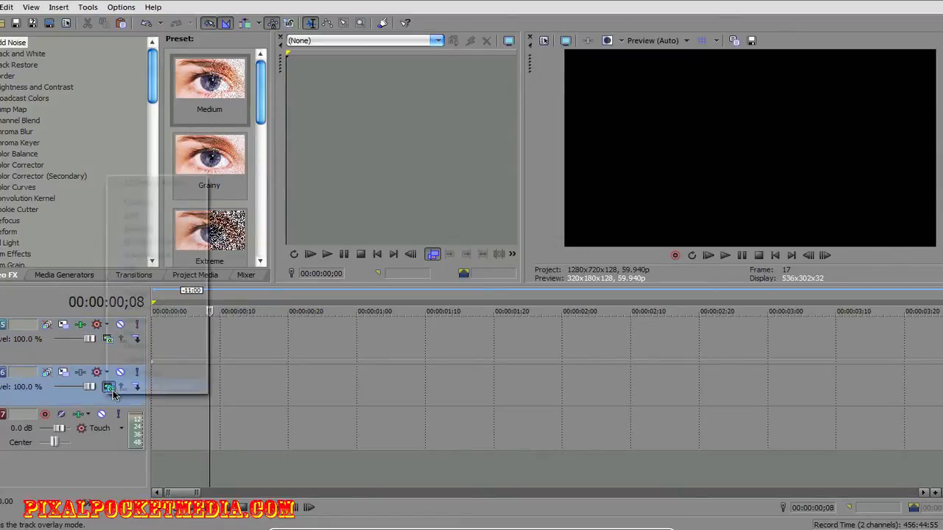
pyautogui.click(108, 386)
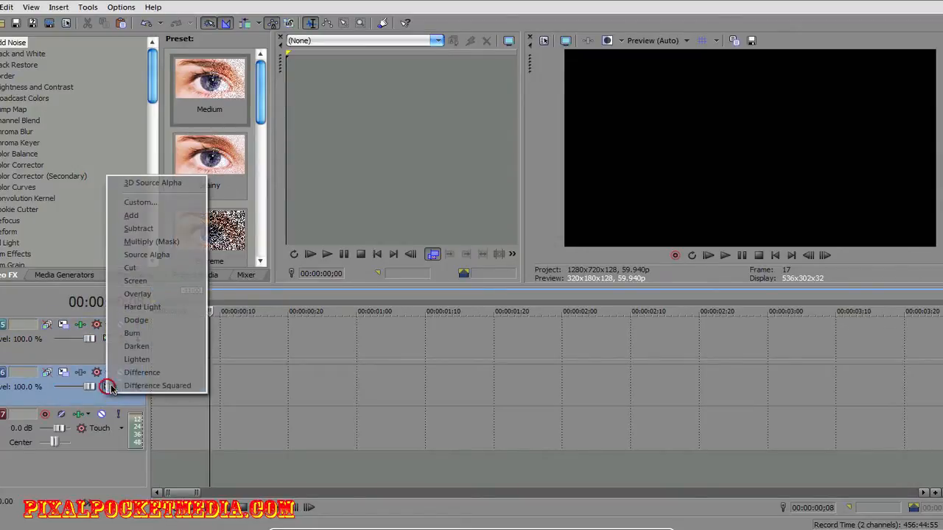
pyautogui.click(140, 254)
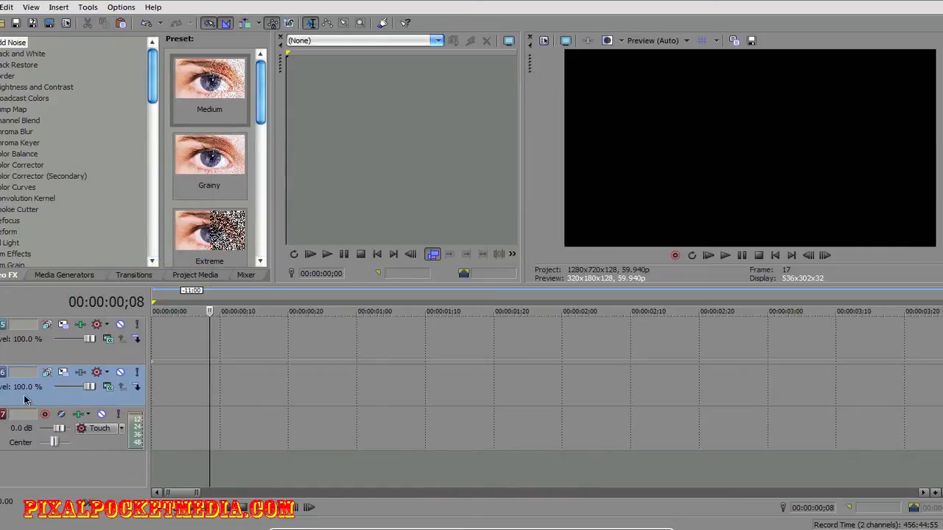
# Step: Show Project Media, move its tab in front of Video FX, and widen the window across most of the Trimmer's space
pyautogui.click(153, 330)
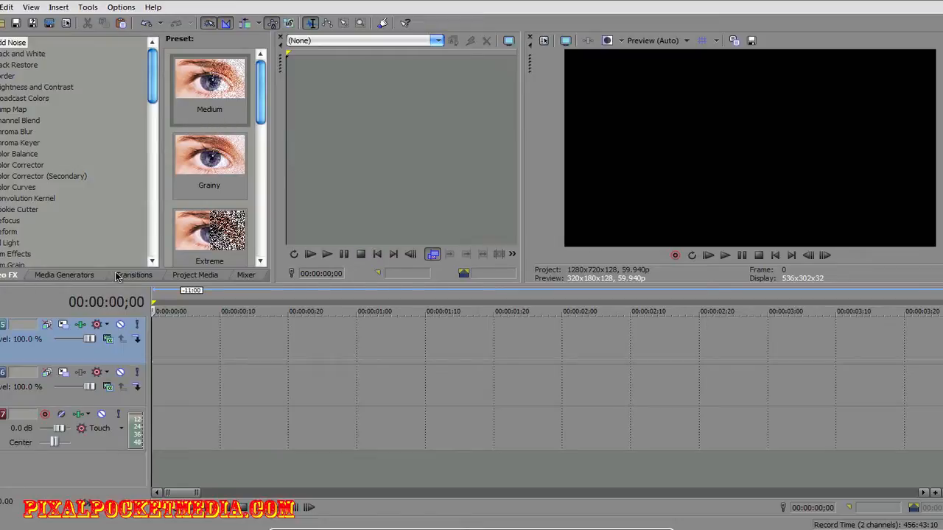
pyautogui.click(188, 276)
pyautogui.moveTo(209, 351); pyautogui.dragTo(150, 351)
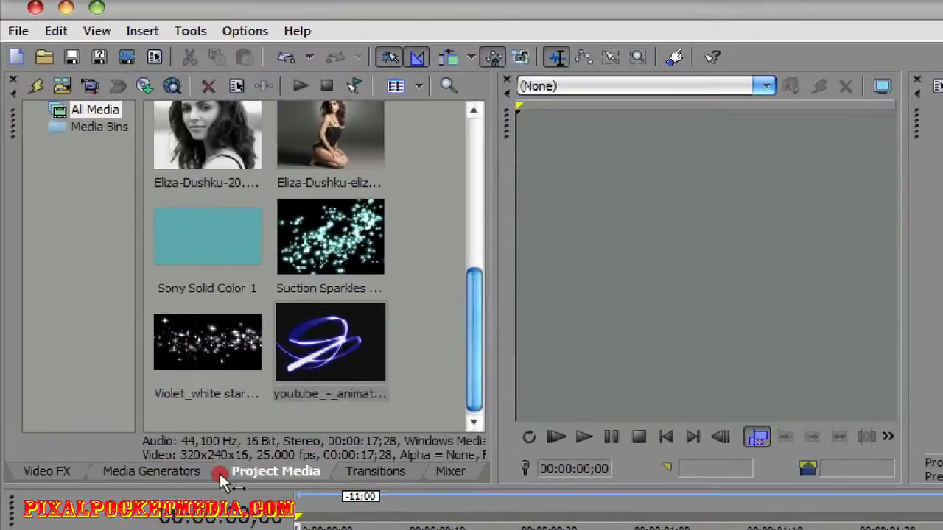
pyautogui.moveTo(127, 471); pyautogui.dragTo(9, 468)
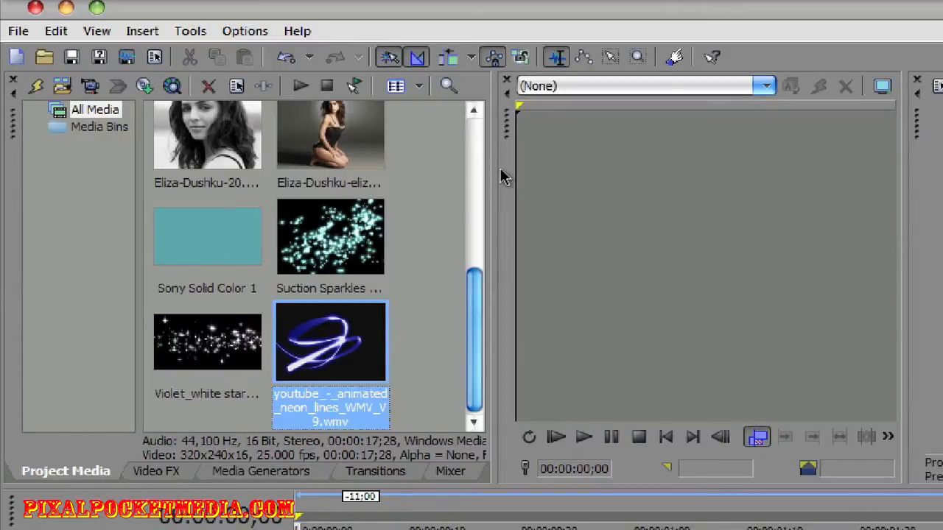
pyautogui.moveTo(500, 177); pyautogui.dragTo(831, 215)
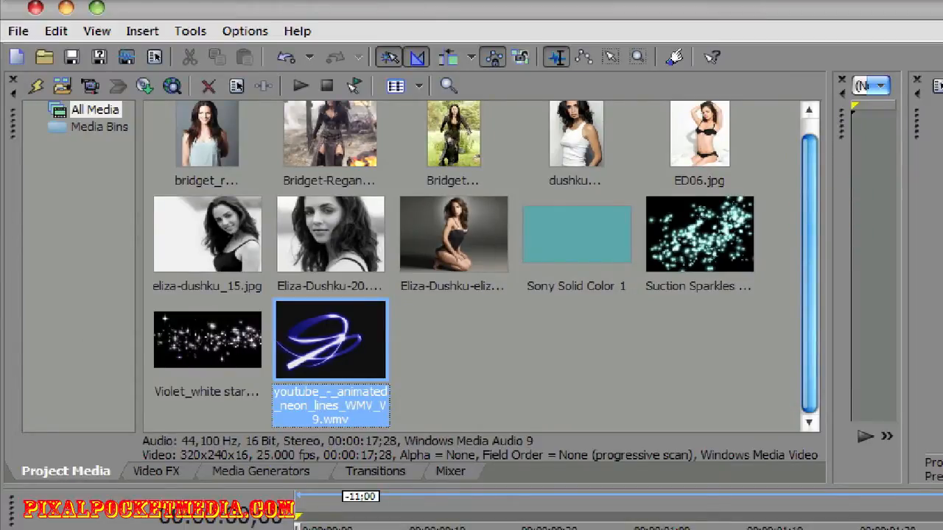
# Step: Place the image eliza-dushku_15.jpg from Project Media at the start of track 5
pyautogui.click(446, 254)
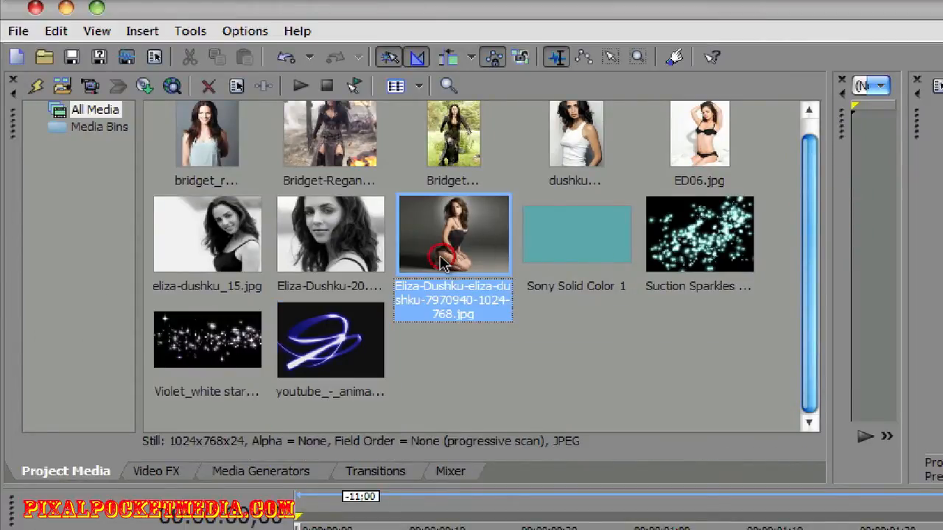
pyautogui.click(209, 238)
pyautogui.moveTo(237, 233); pyautogui.dragTo(124, 392)
# Step: Split the image event on track 5 at about 00:00:00;16 and cut the part after the split
pyautogui.click(309, 425)
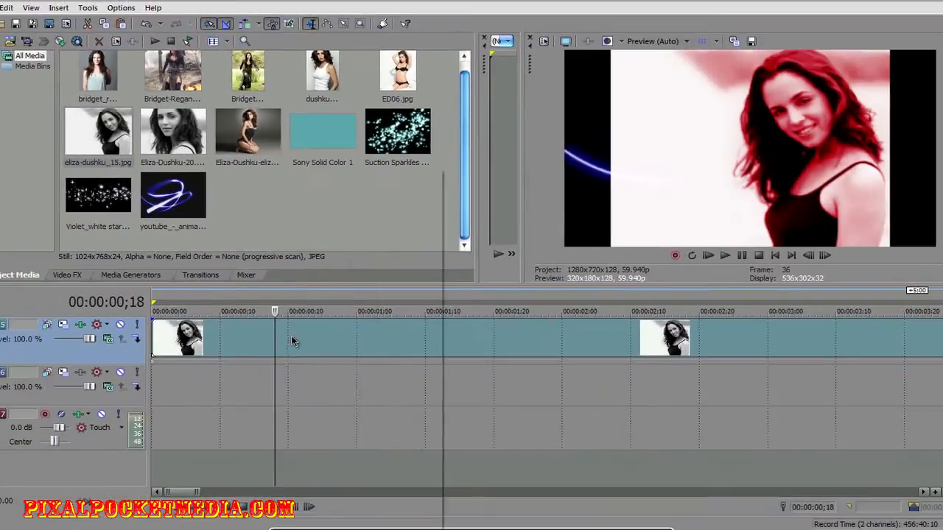
pyautogui.rightClick(339, 430)
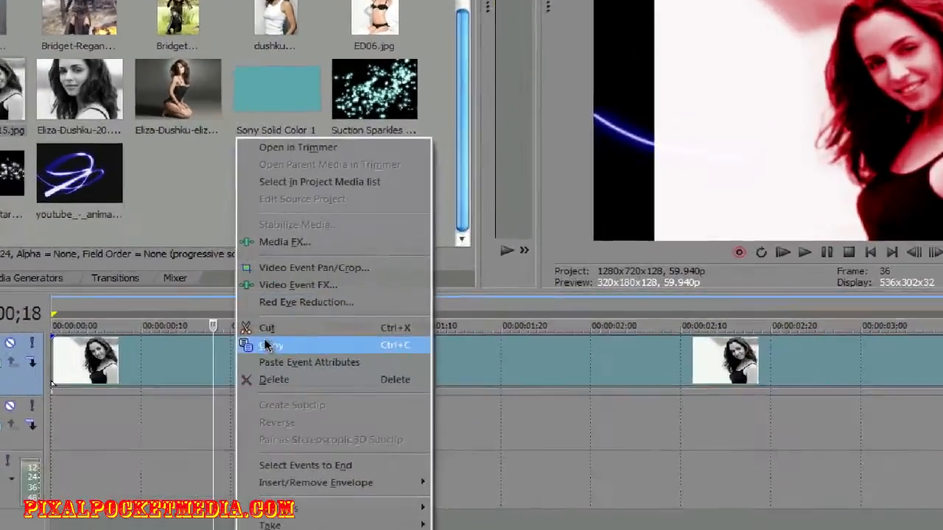
pyautogui.click(265, 339)
pyautogui.press('s')
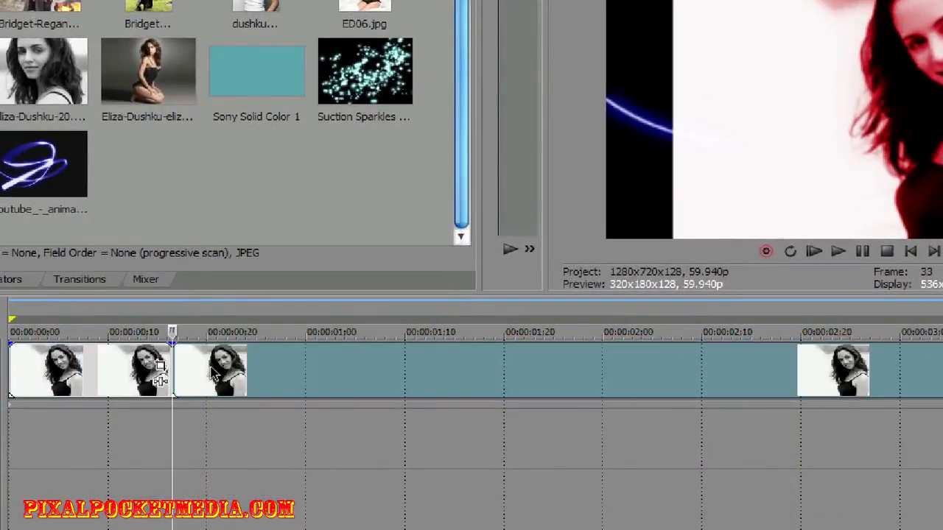
pyautogui.click(210, 375)
pyautogui.rightClick(260, 372)
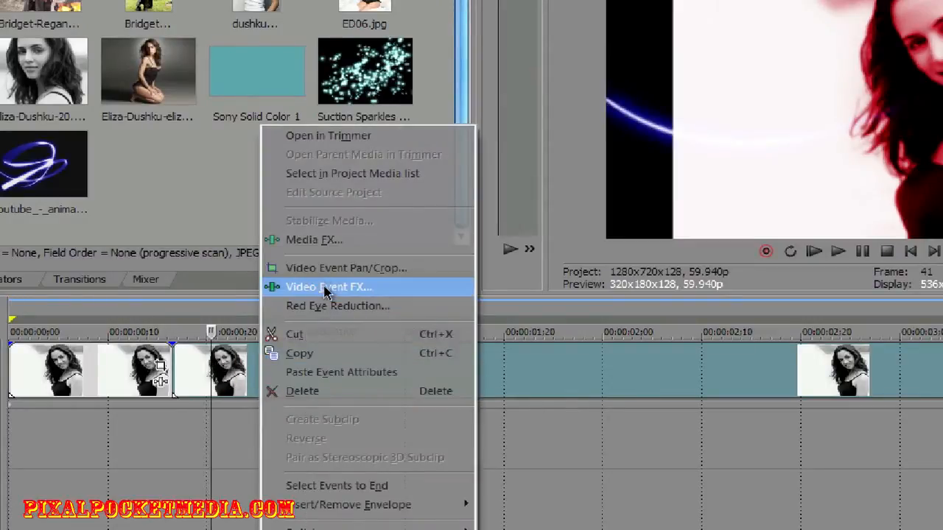
pyautogui.click(301, 333)
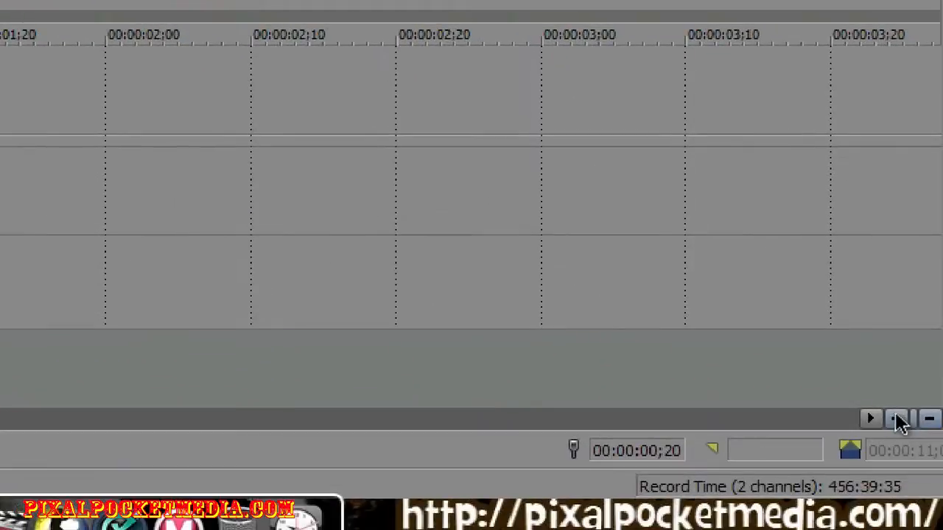
# Step: Extend the end of the remaining image event on track 5 to about 00:00:02;00
pyautogui.click(898, 418)
pyautogui.click(897, 417)
pyautogui.click(896, 417)
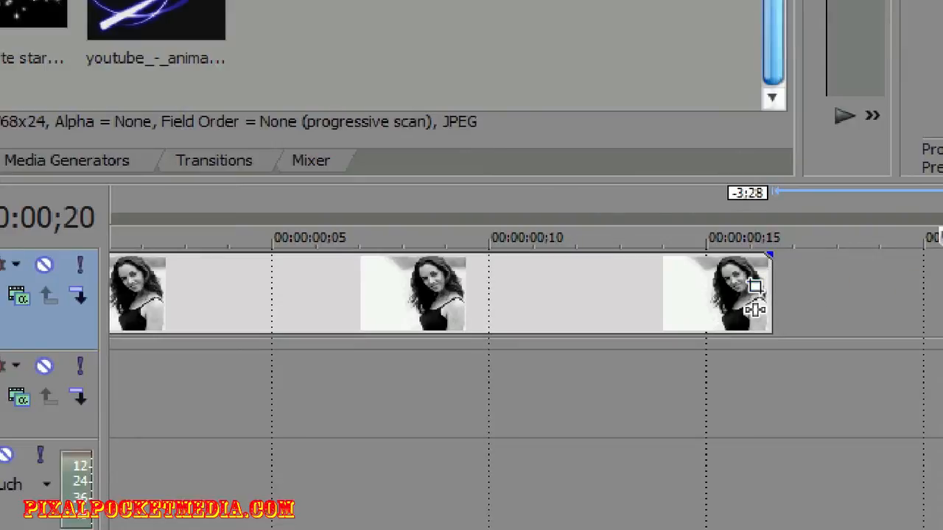
pyautogui.moveTo(768, 266); pyautogui.dragTo(942, 276)
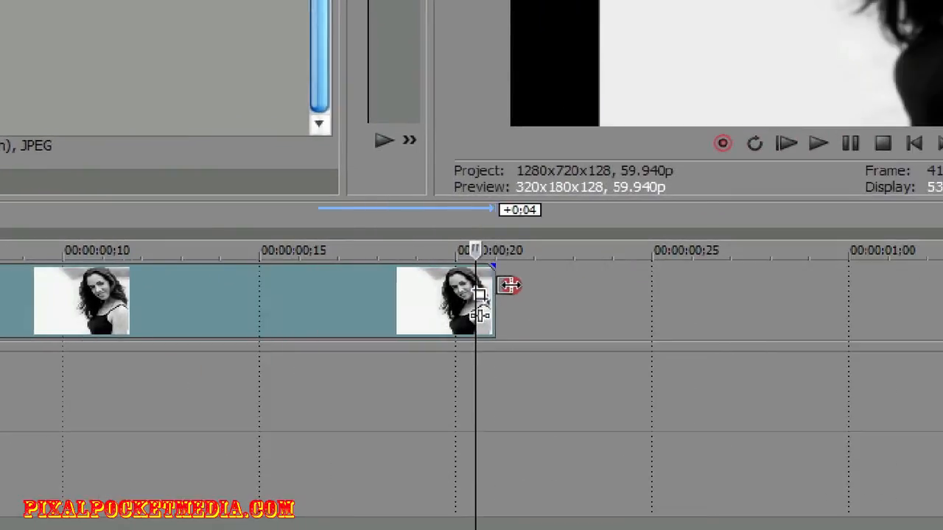
pyautogui.moveTo(510, 286); pyautogui.dragTo(532, 286)
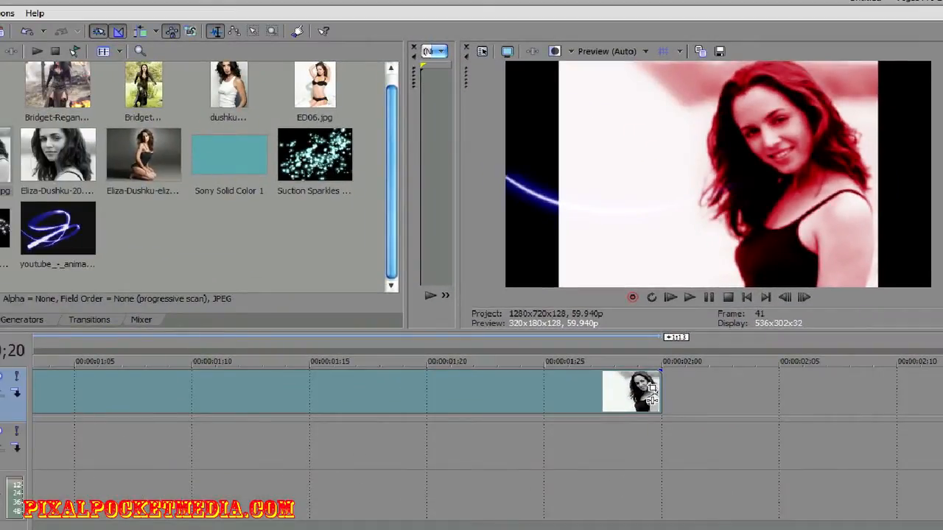
# Step: Open the Video Track FX of track 5 and switch the Gradient Map effect off and on again
pyautogui.hscroll(-10, 652, 400)
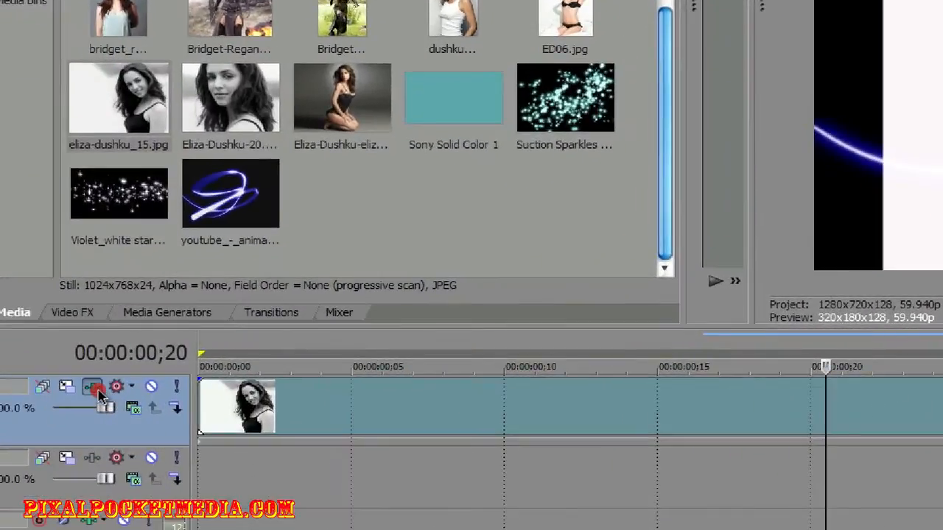
pyautogui.click(16, 382)
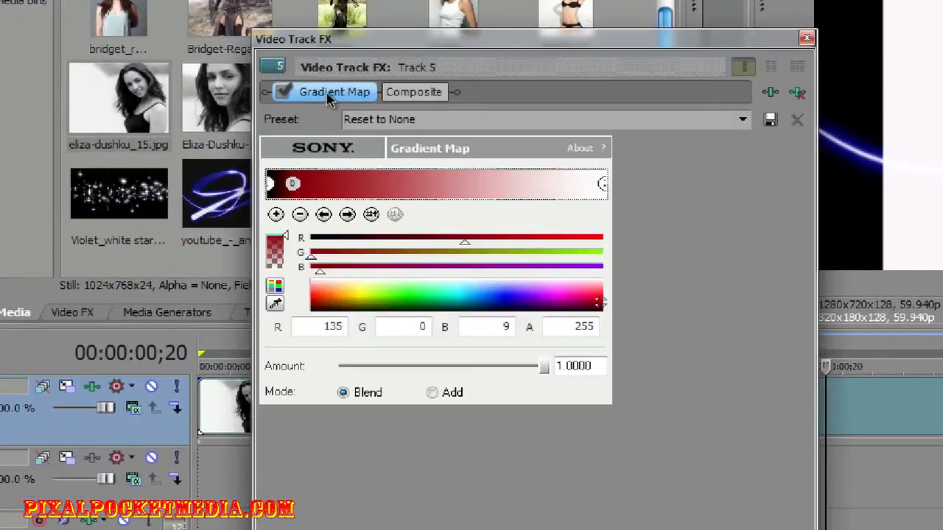
pyautogui.click(288, 92)
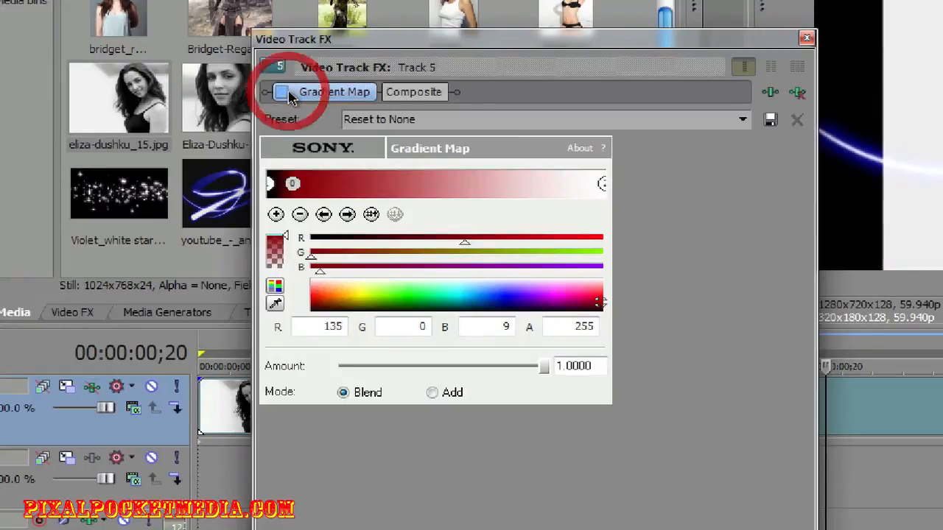
pyautogui.click(286, 91)
pyautogui.click(286, 91)
pyautogui.click(287, 92)
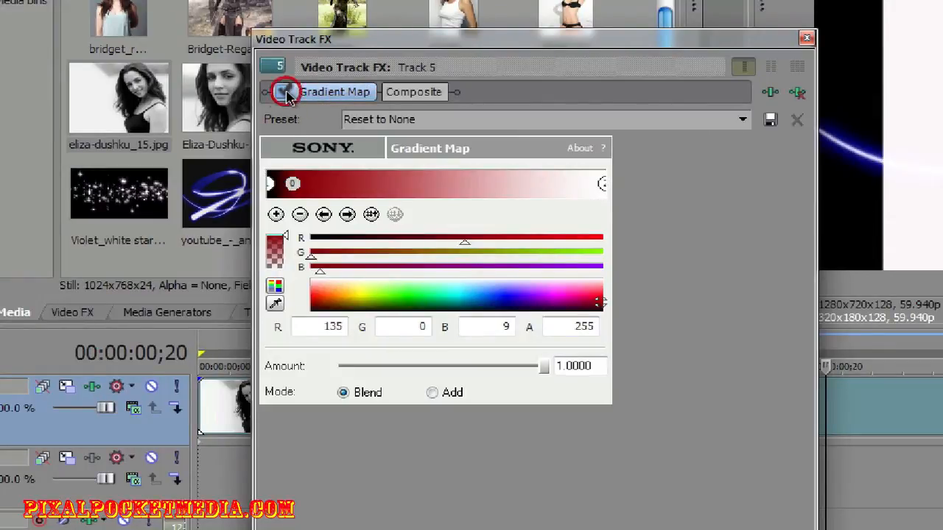
pyautogui.click(286, 91)
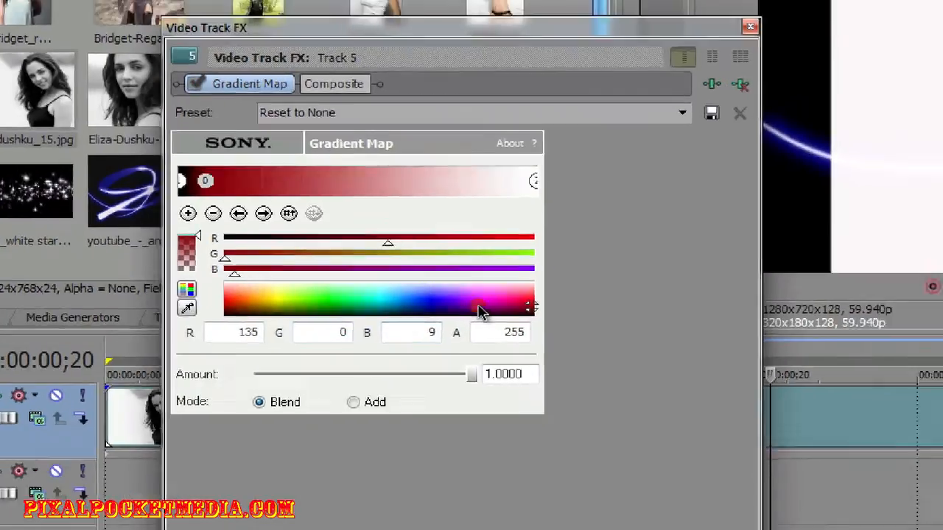
# Step: Set Gradient Map stop 0 to dark purple, RGB 58, 0, 75, and lower the white stop's alpha to 182
pyautogui.click(534, 306)
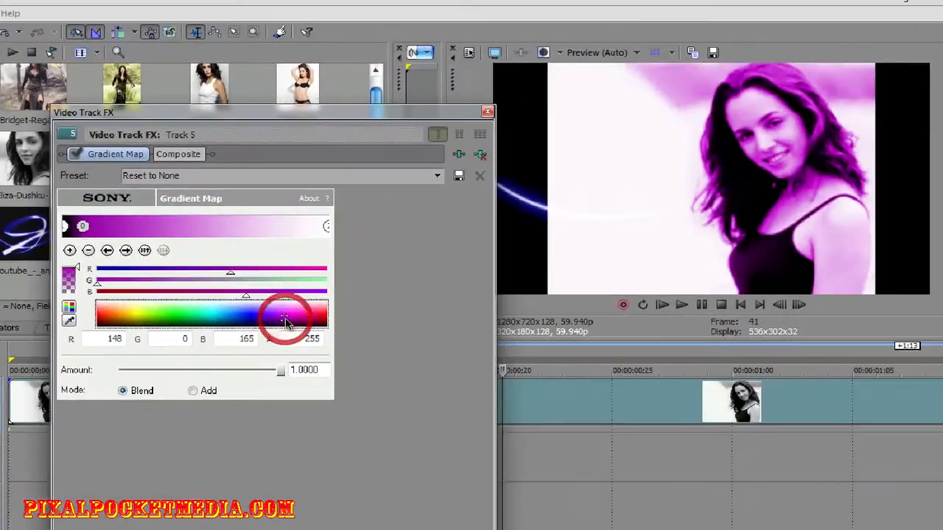
pyautogui.click(288, 319)
pyautogui.click(283, 325)
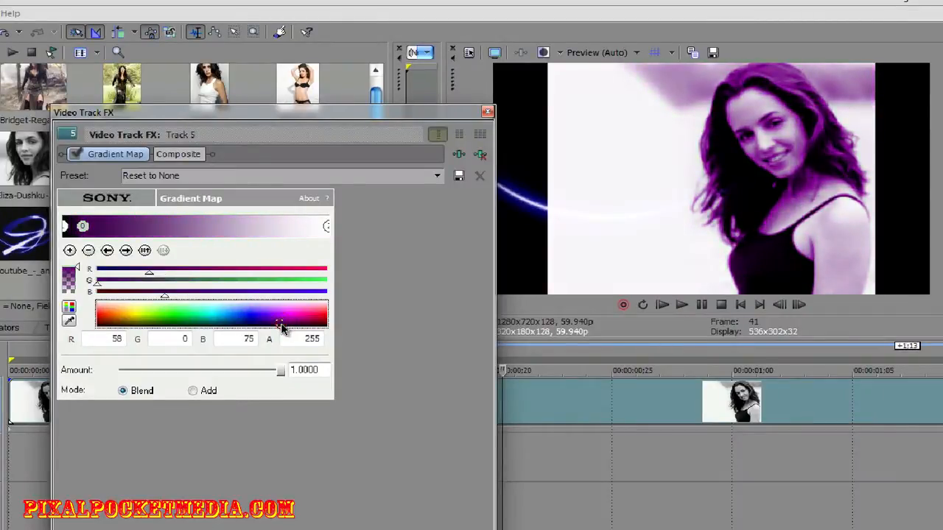
pyautogui.click(327, 228)
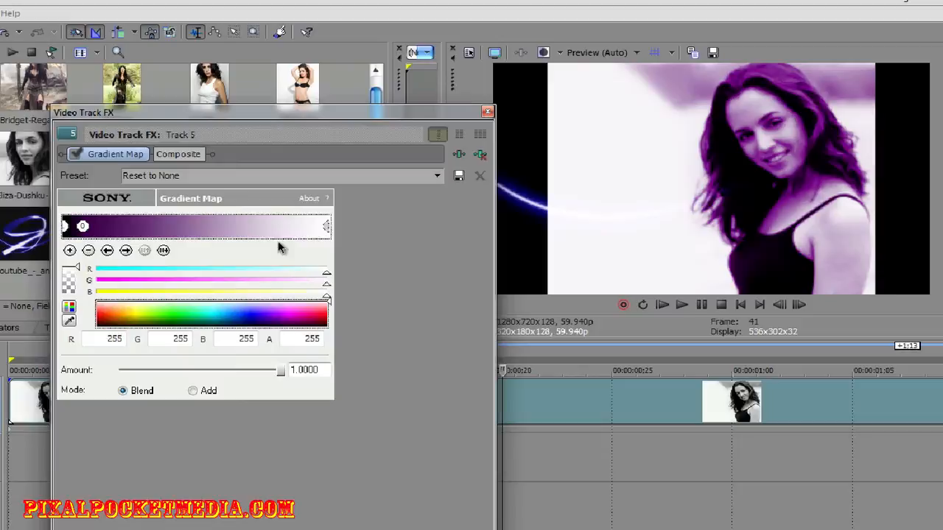
pyautogui.click(78, 267)
pyautogui.moveTo(77, 272); pyautogui.dragTo(76, 274)
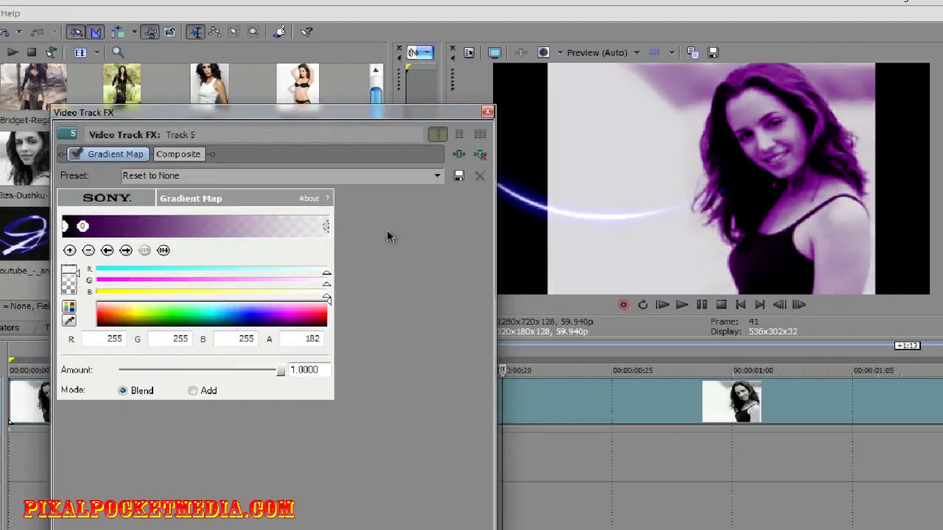
# Step: Recolour Gradient Map stop 0 to dark blue, RGB 0, 14, 60, and set the white stop's alpha to 255
pyautogui.click(82, 228)
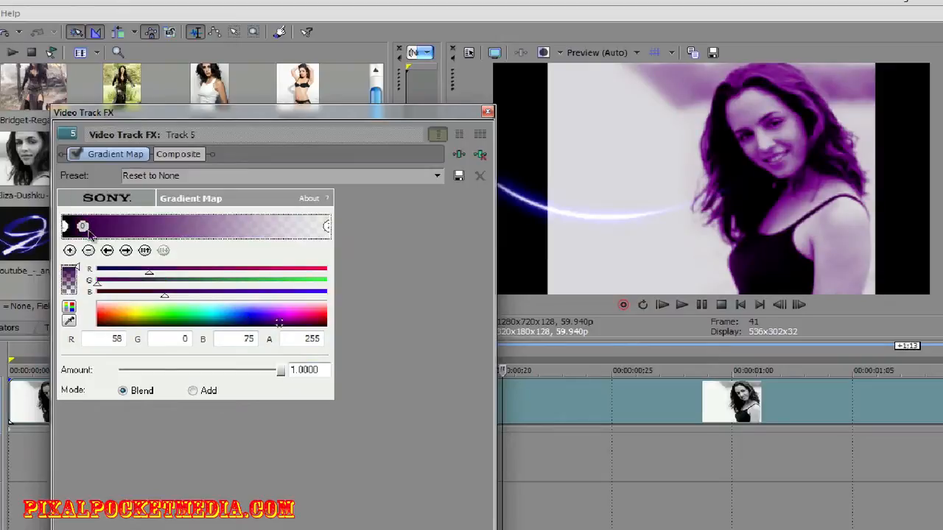
pyautogui.click(235, 315)
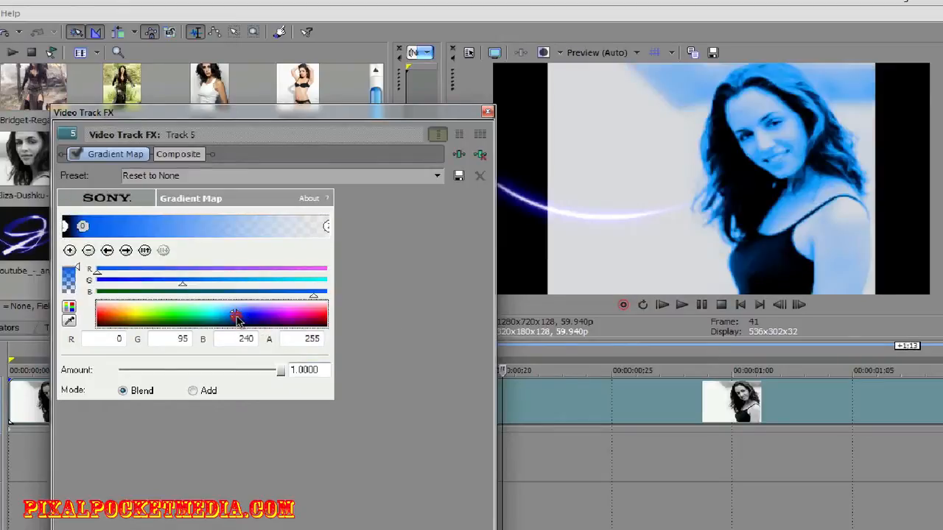
pyautogui.moveTo(235, 318); pyautogui.dragTo(241, 332)
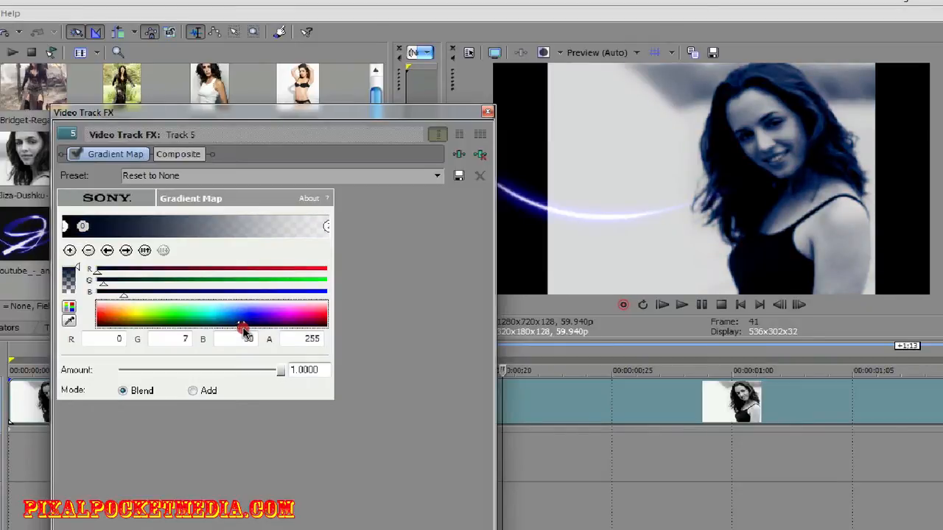
pyautogui.click(326, 227)
pyautogui.moveTo(77, 275); pyautogui.dragTo(83, 267)
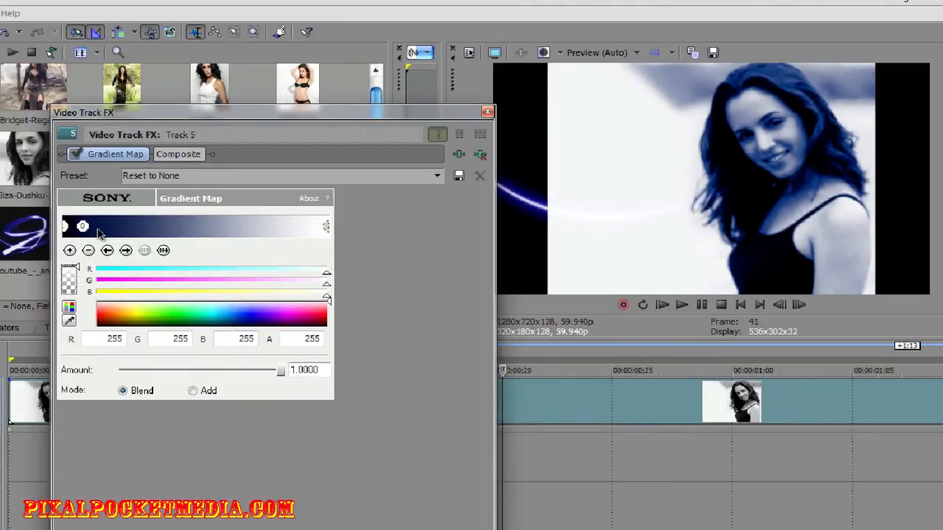
# Step: Add a near-black stop at the gradient's dark end with RGB 0, 0, 4 and alpha 204, and close the Video Track FX window
pyautogui.click(83, 227)
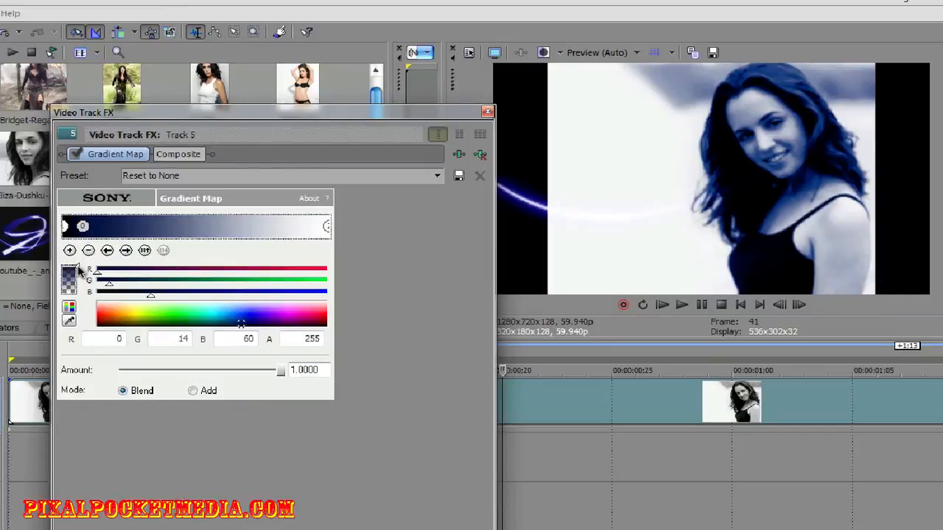
pyautogui.moveTo(79, 272)
pyautogui.mouseDown()
pyautogui.moveTo(74, 279)
pyautogui.moveTo(72, 251)
pyautogui.moveTo(77, 271)
pyautogui.mouseUp()
pyautogui.click(65, 225)
pyautogui.click(69, 250)
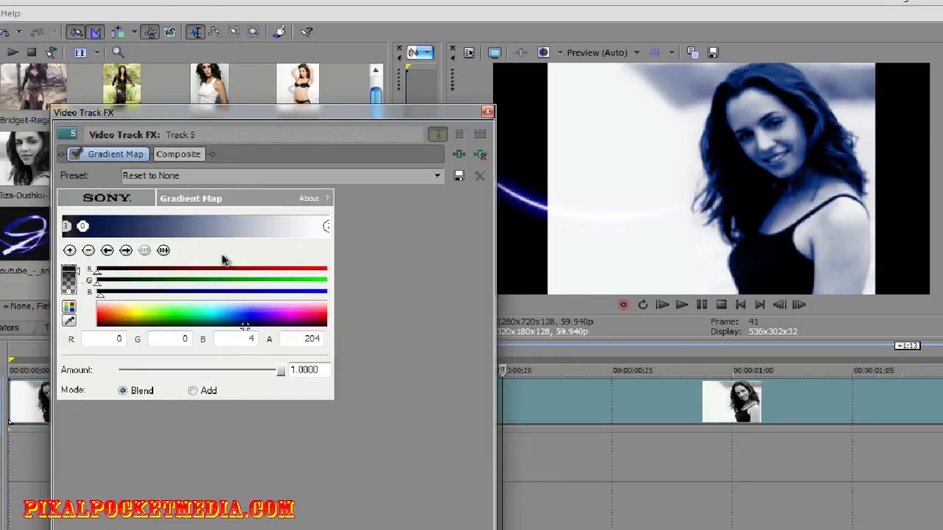
pyautogui.click(487, 113)
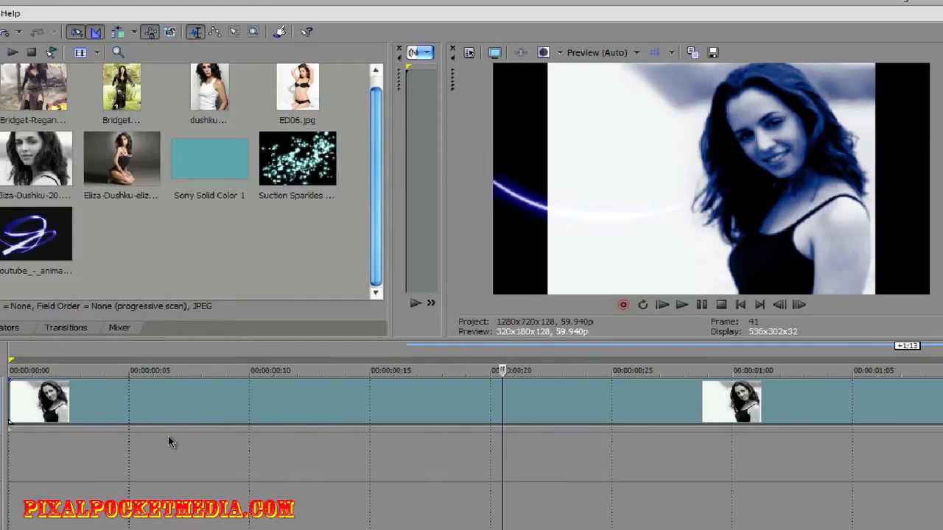
# Step: Place the playhead at 00:00:00;04 within the photo event on the timeline
pyautogui.click(104, 417)
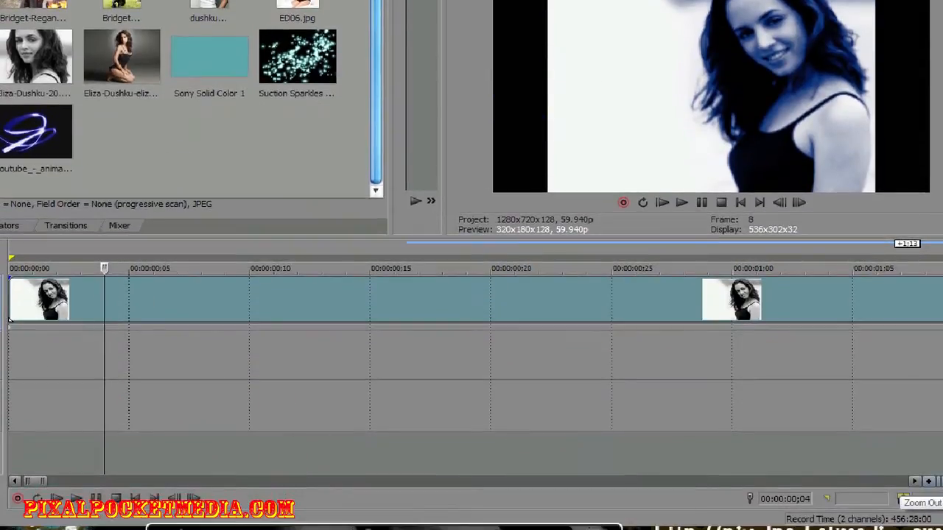
pyautogui.click(920, 480)
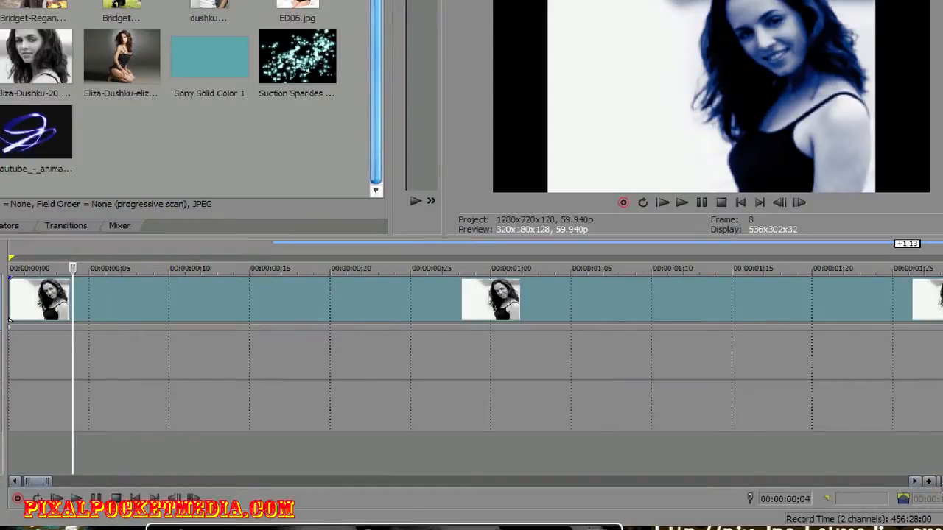
pyautogui.click(942, 481)
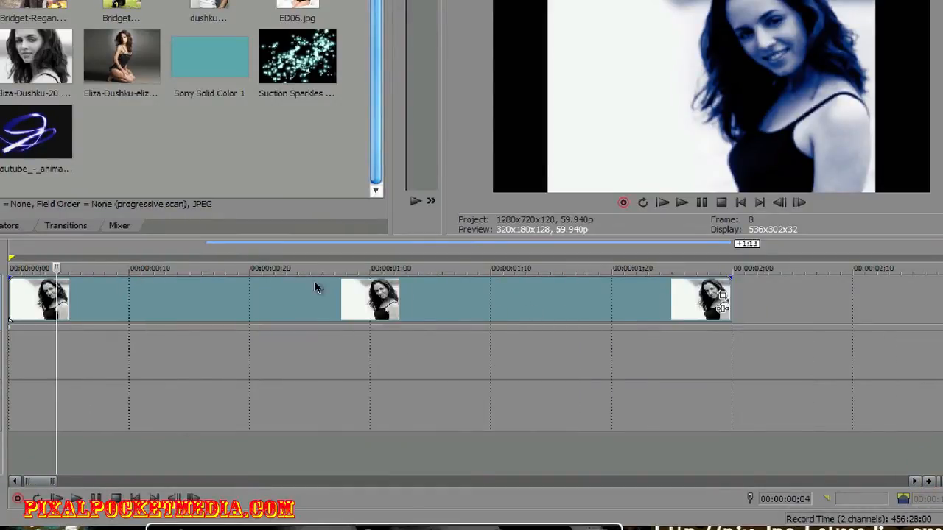
# Step: View the photo event's Media FX and Video Event FX plug-in choosers, cancelling each without adding an effect
pyautogui.rightClick(104, 292)
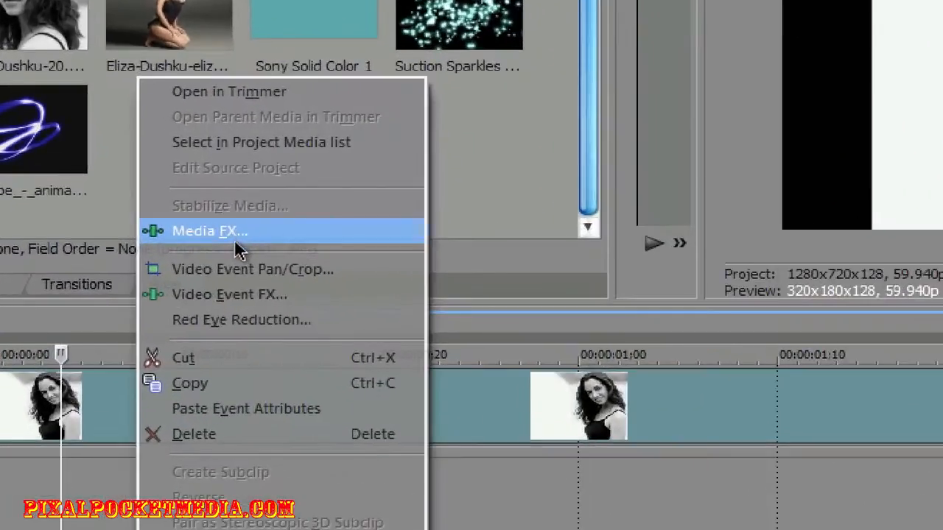
pyautogui.click(204, 218)
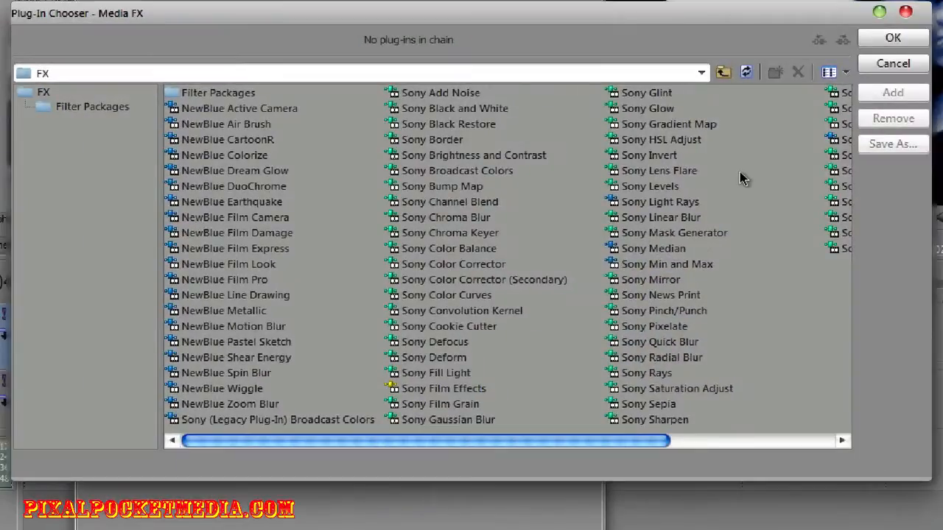
pyautogui.click(888, 64)
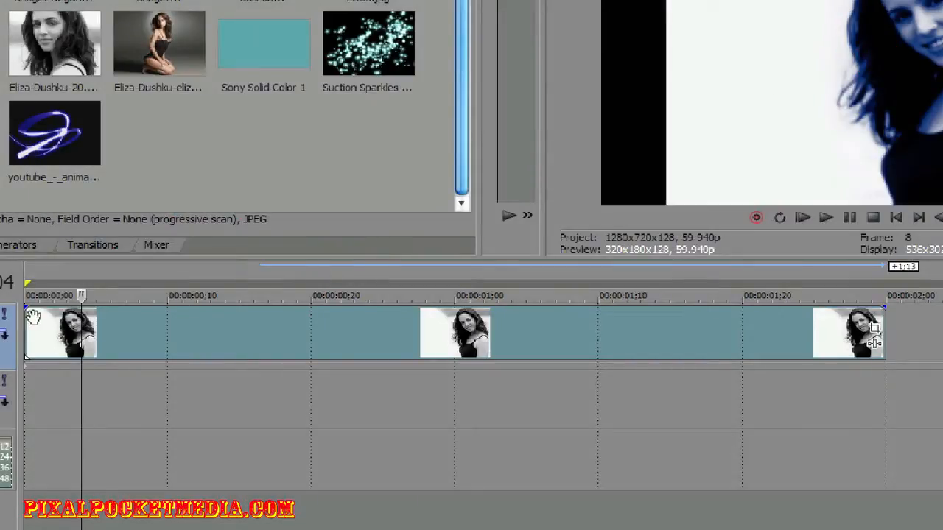
pyautogui.rightClick(102, 329)
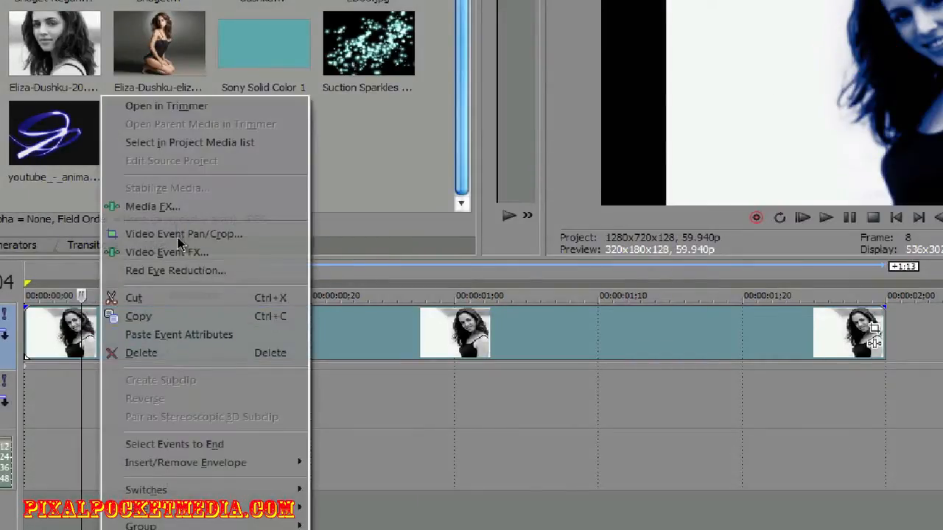
pyautogui.click(176, 252)
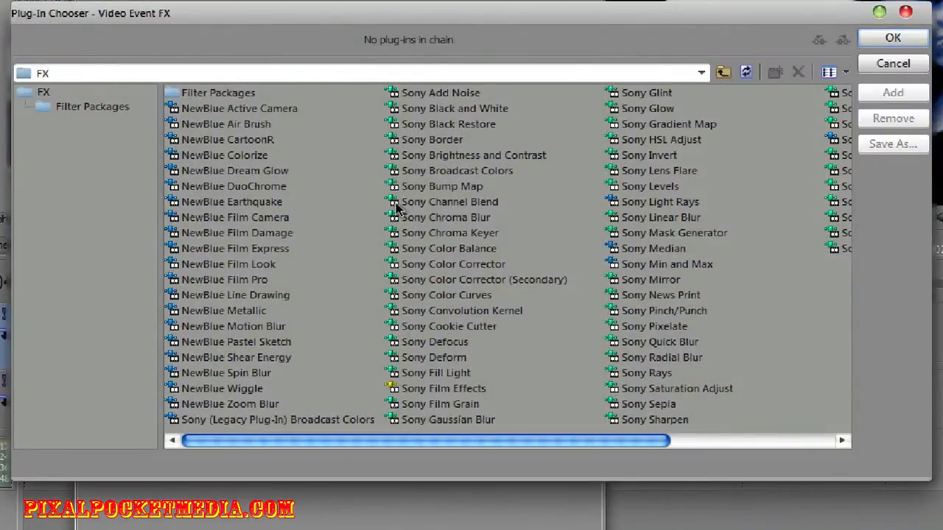
pyautogui.click(912, 64)
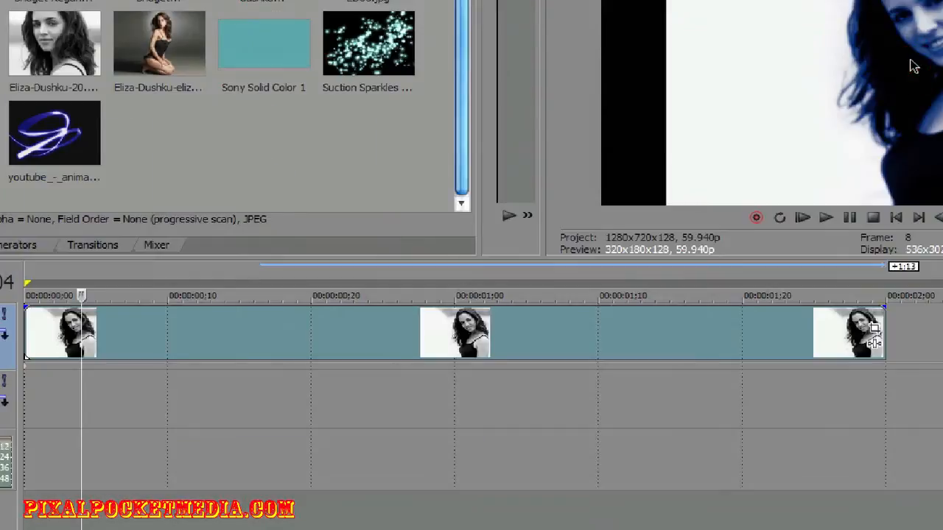
# Step: Add the Sony Cookie Cutter effect to the photo event through Media FX
pyautogui.click(141, 337)
pyautogui.rightClick(142, 339)
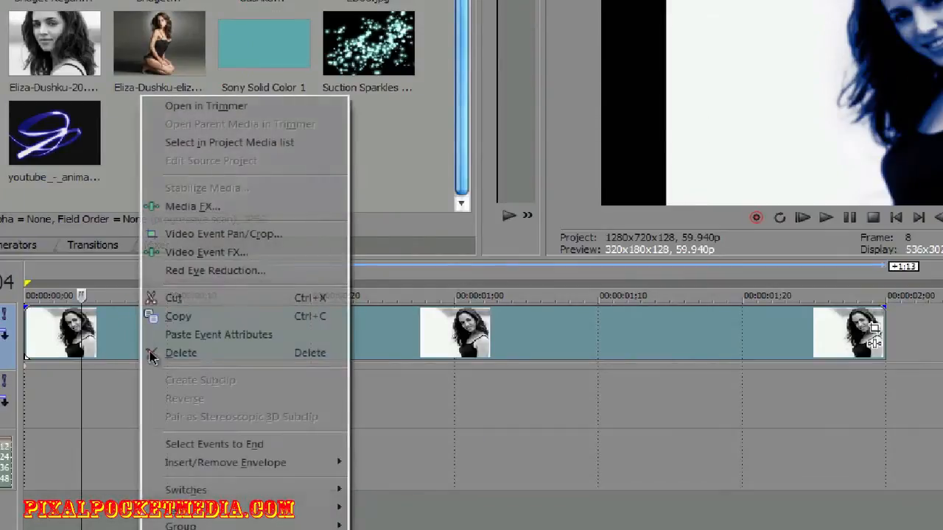
pyautogui.click(199, 207)
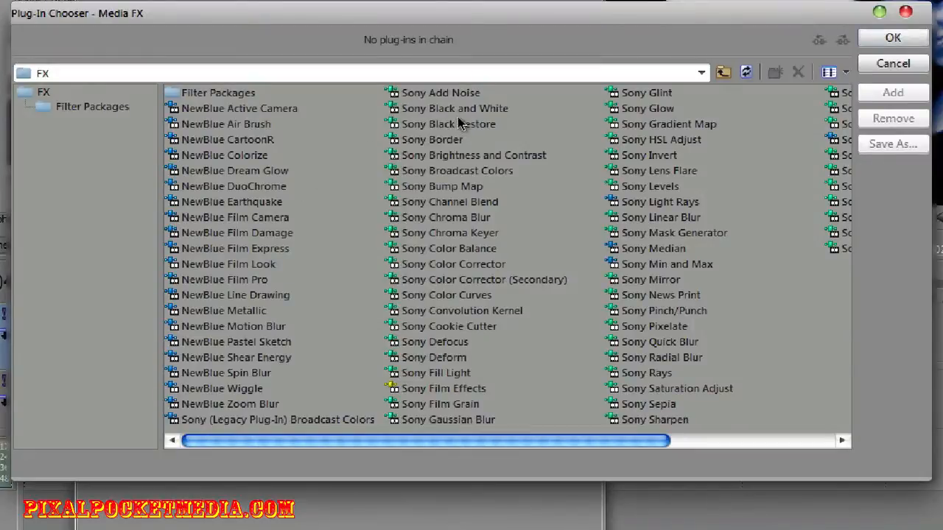
pyautogui.click(435, 110)
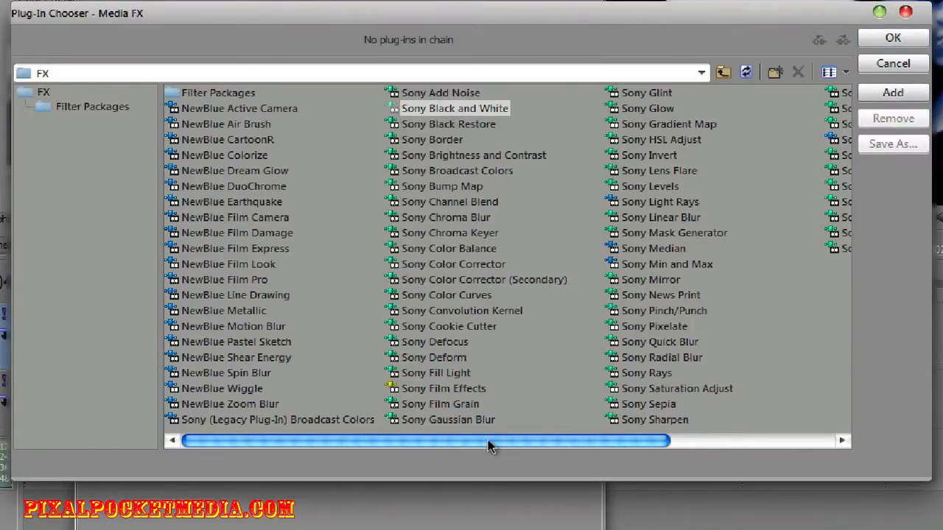
pyautogui.moveTo(492, 439); pyautogui.dragTo(654, 431)
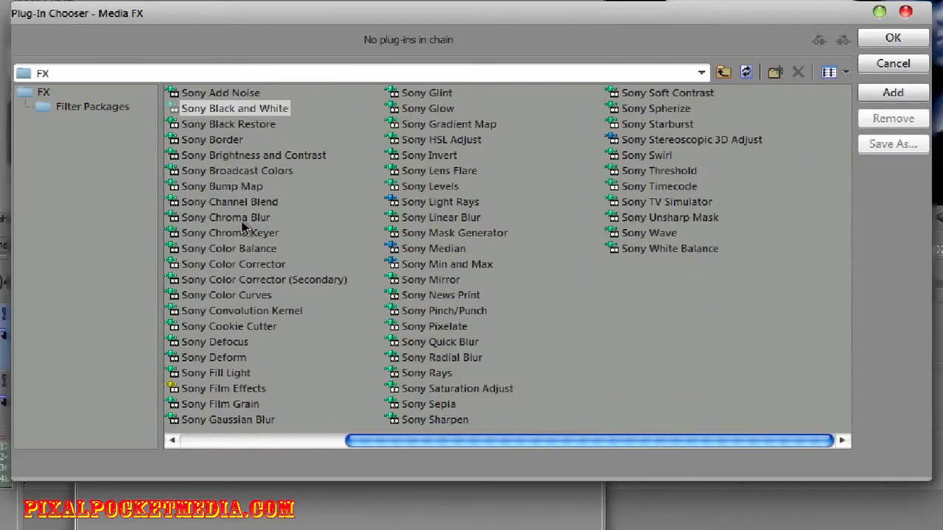
pyautogui.click(247, 326)
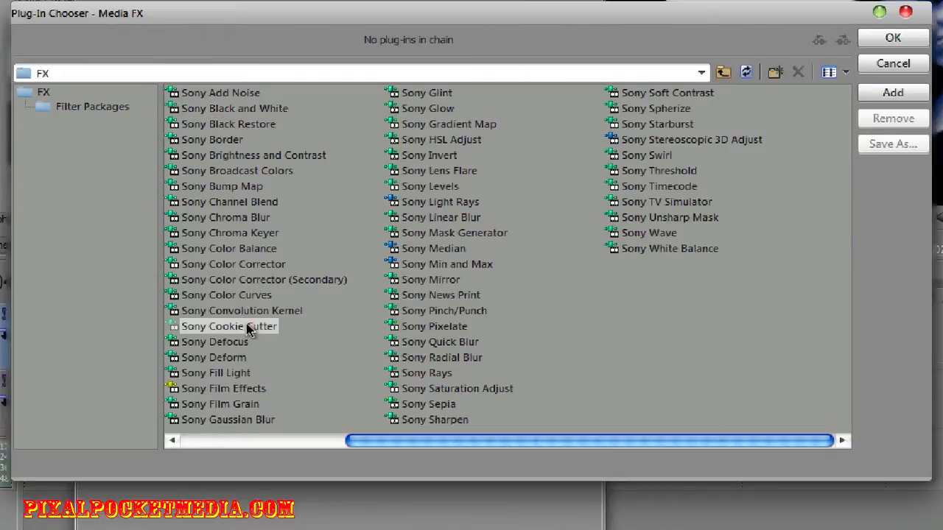
pyautogui.click(890, 40)
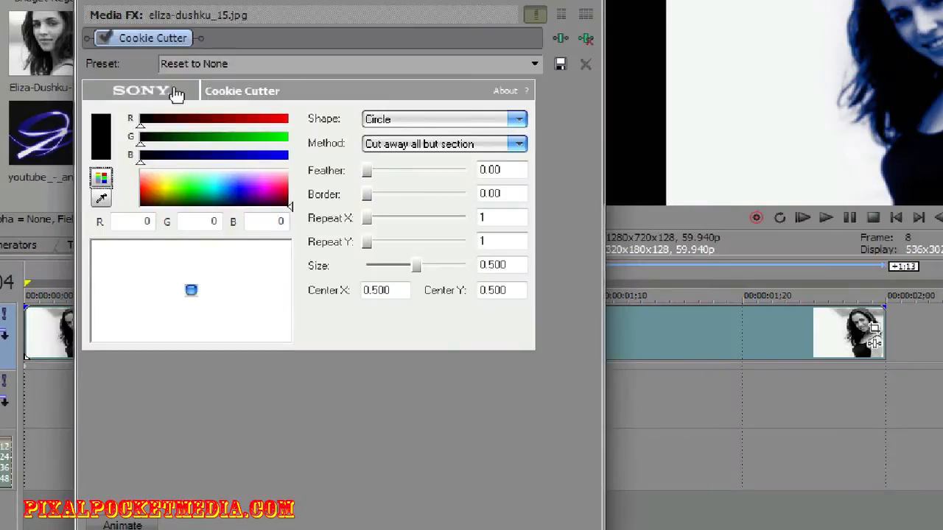
# Step: Set the Cookie Cutter shape to Square, its border to 0.18 and its colour to dark blue, RGB 21, 0, 109
pyautogui.click(415, 120)
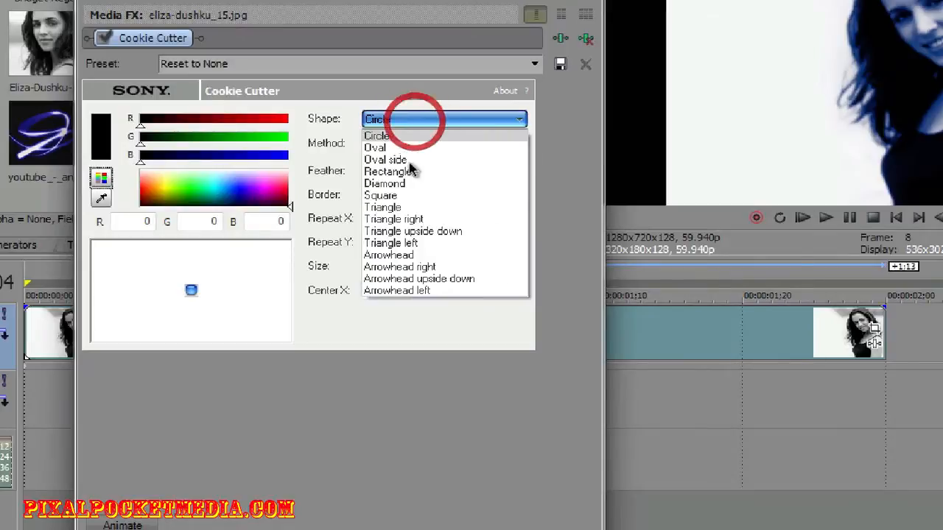
pyautogui.click(406, 199)
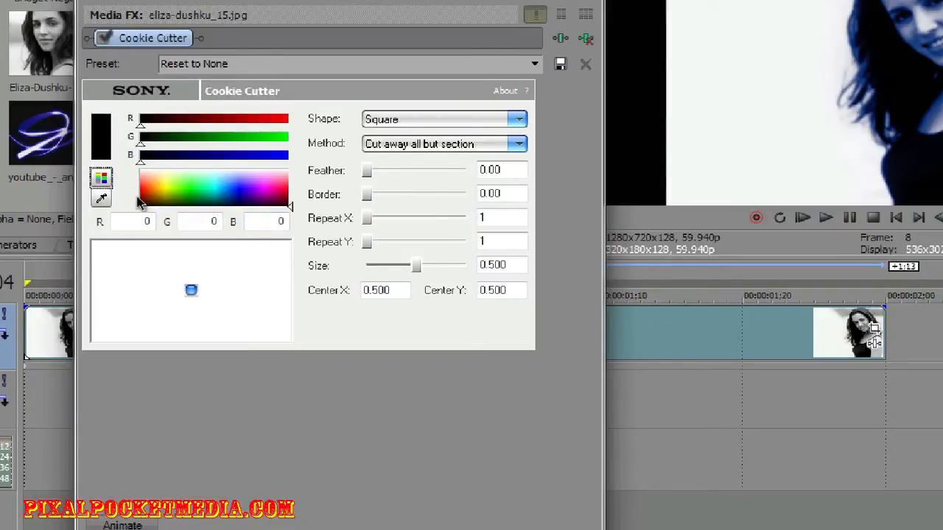
pyautogui.moveTo(145, 186); pyautogui.dragTo(160, 171)
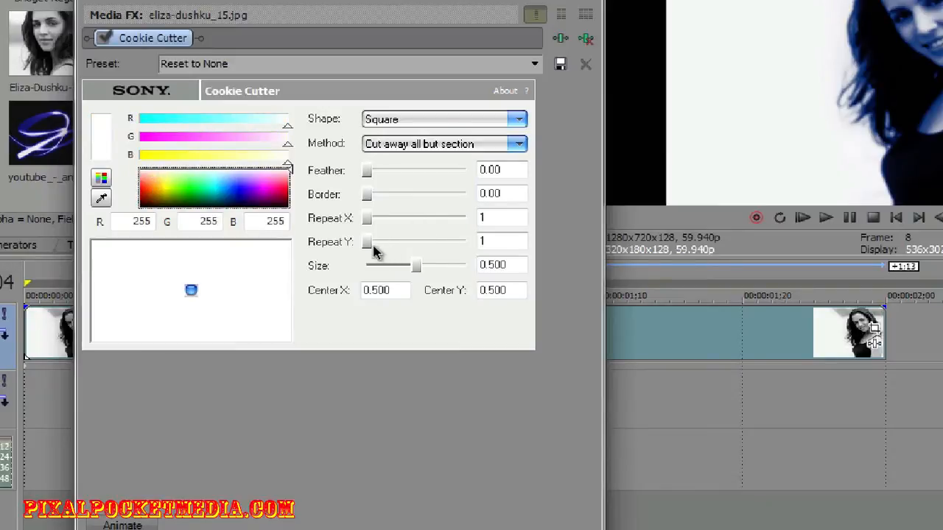
pyautogui.moveTo(372, 201); pyautogui.dragTo(383, 195)
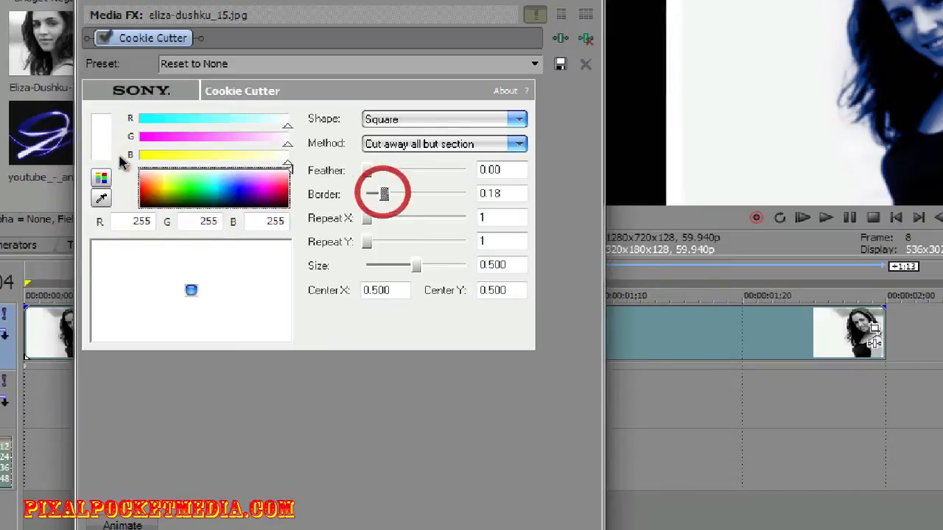
pyautogui.moveTo(199, 190); pyautogui.dragTo(244, 199)
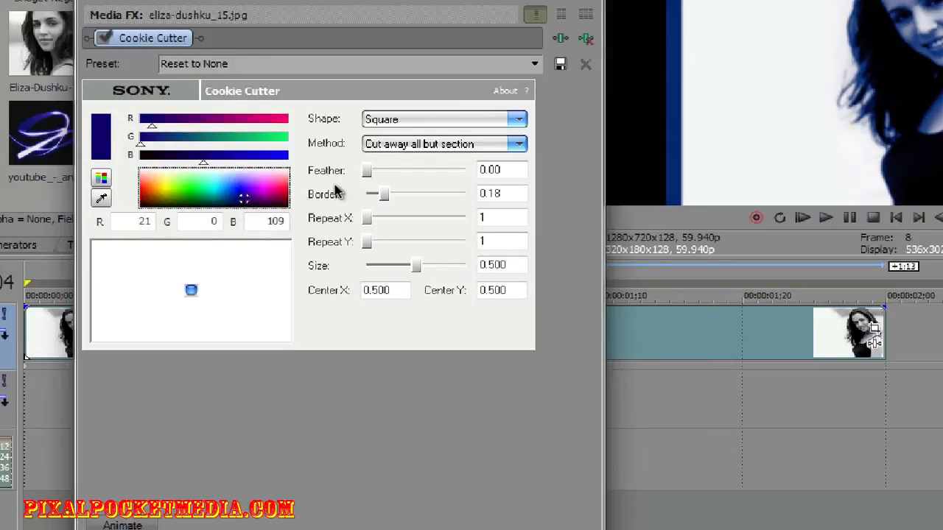
# Step: Set the Cookie Cutter feather to 0.22, border to 0.13 and size to 0.390, and close the Media FX window
pyautogui.moveTo(367, 171); pyautogui.dragTo(377, 171)
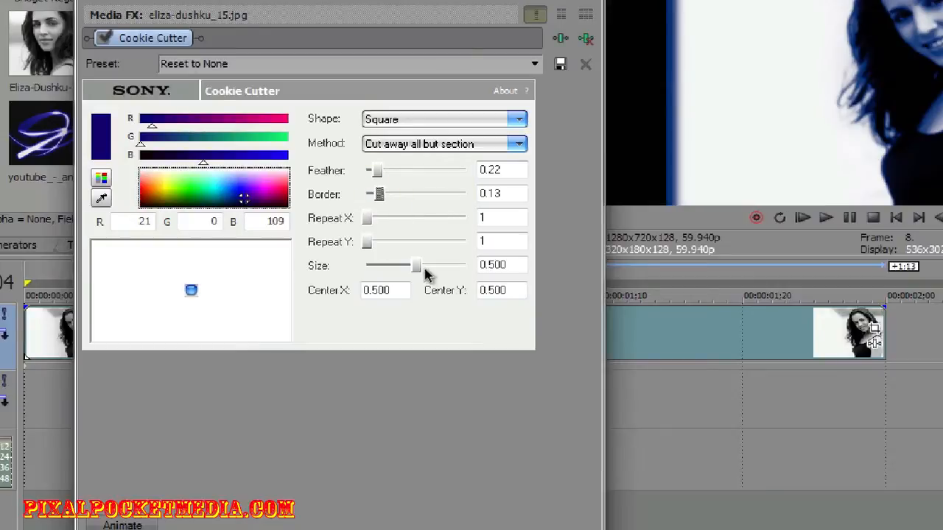
pyautogui.moveTo(417, 265); pyautogui.dragTo(455, 265)
pyautogui.moveTo(382, 251); pyautogui.dragTo(408, 263)
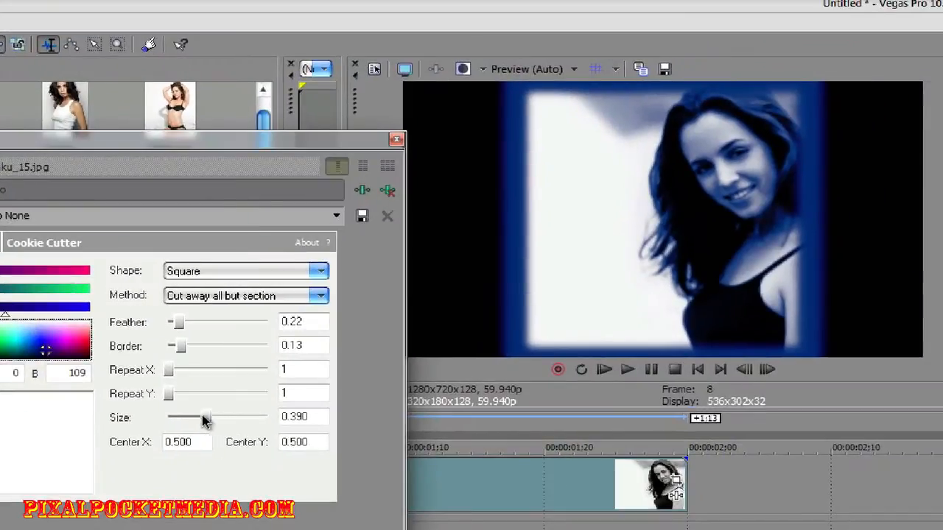
pyautogui.click(396, 140)
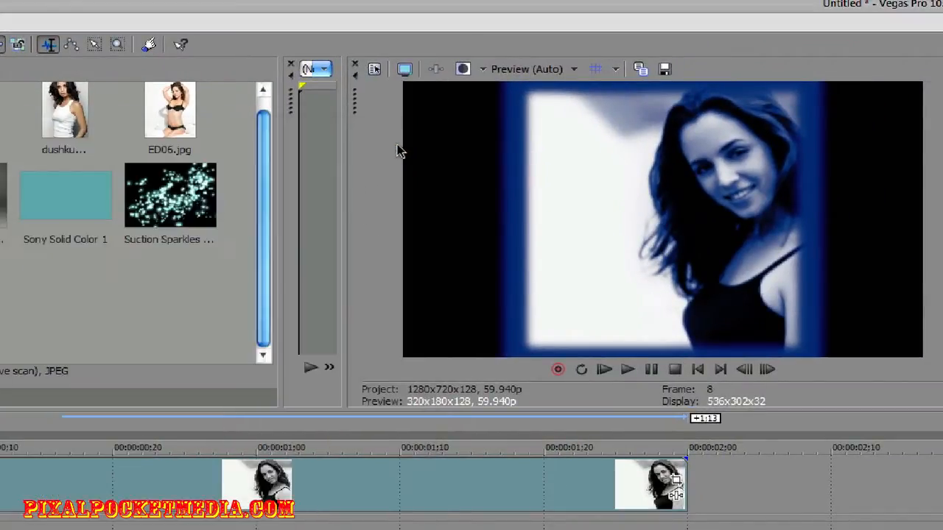
# Step: Check the photo event's Video Event FX chain and leave its plug-in chooser without adding an effect
pyautogui.rightClick(59, 496)
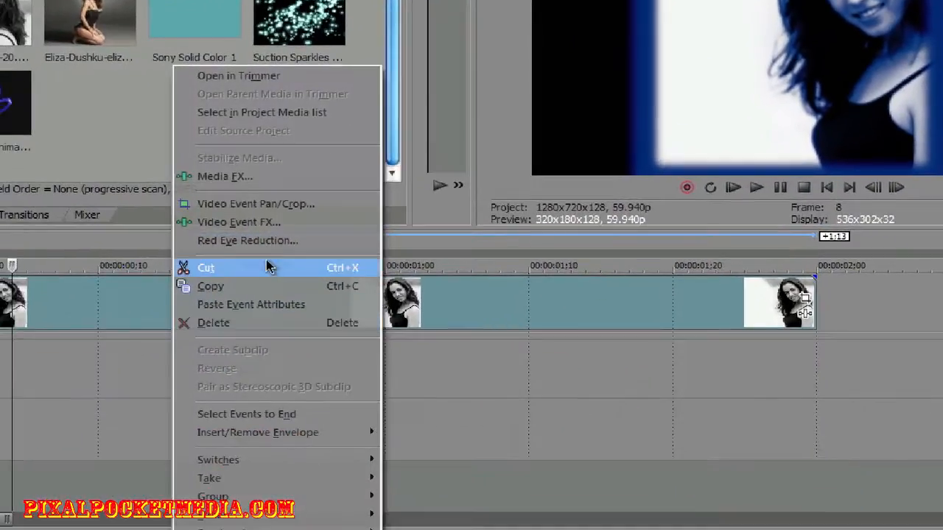
pyautogui.click(173, 350)
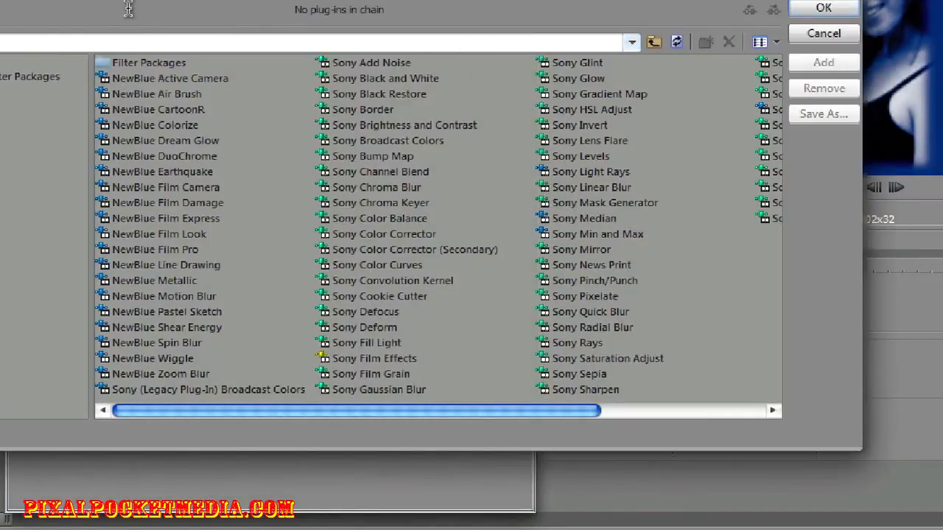
pyautogui.click(819, 10)
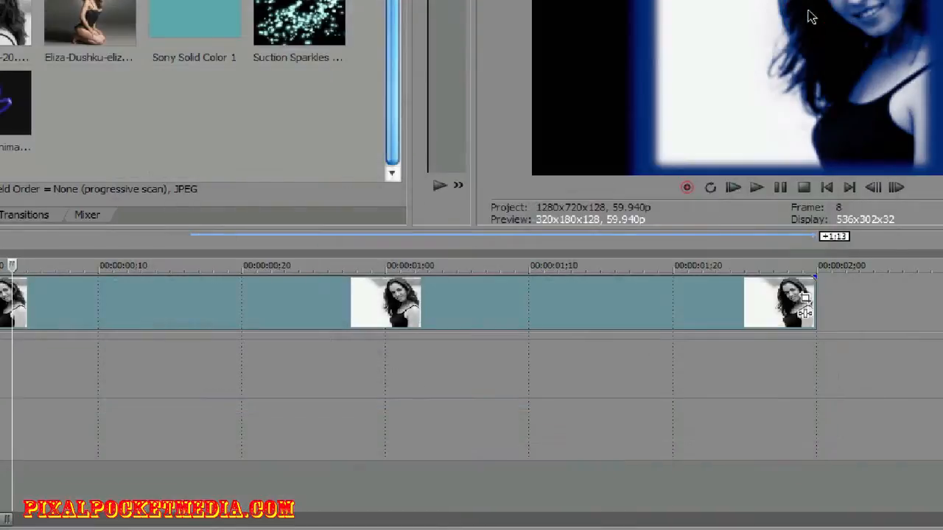
pyautogui.rightClick(183, 308)
pyautogui.click(241, 223)
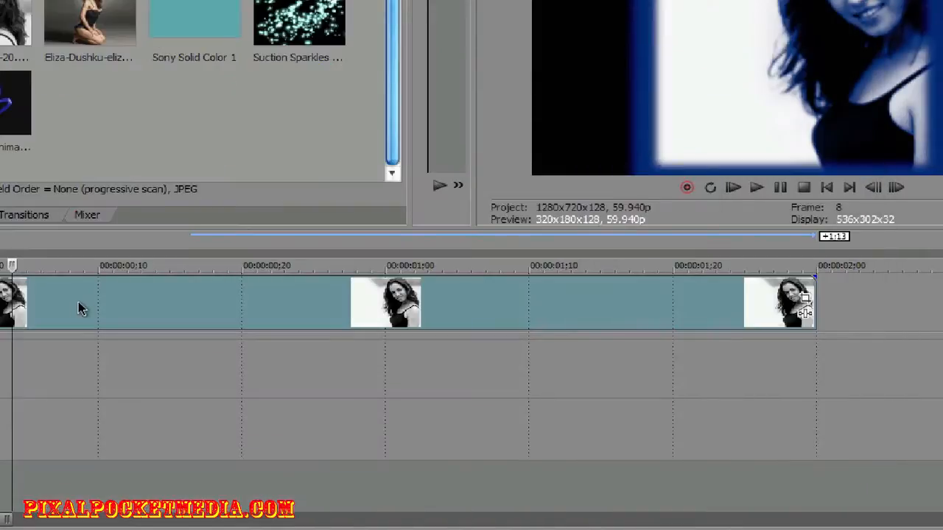
# Step: Reopen the photo event's Media FX with the Cookie Cutter settings and move the window clear of the track header
pyautogui.rightClick(78, 302)
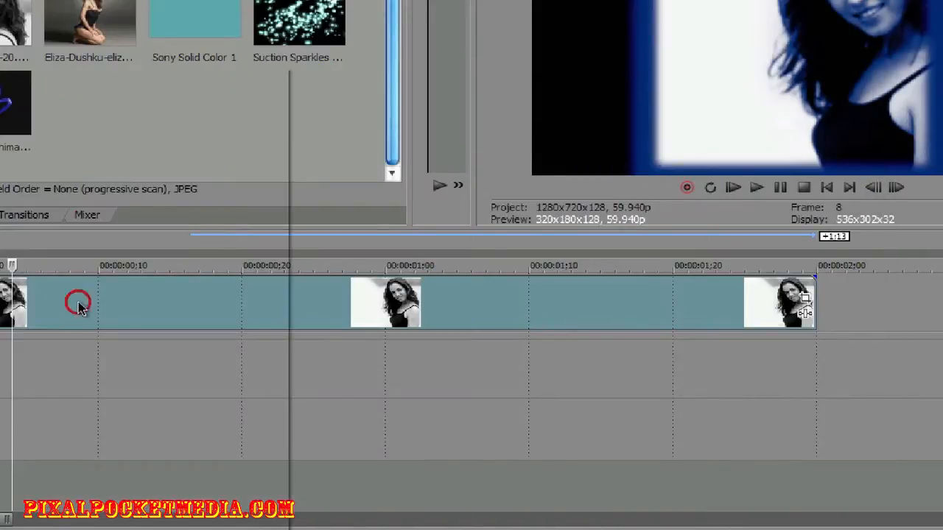
pyautogui.click(149, 181)
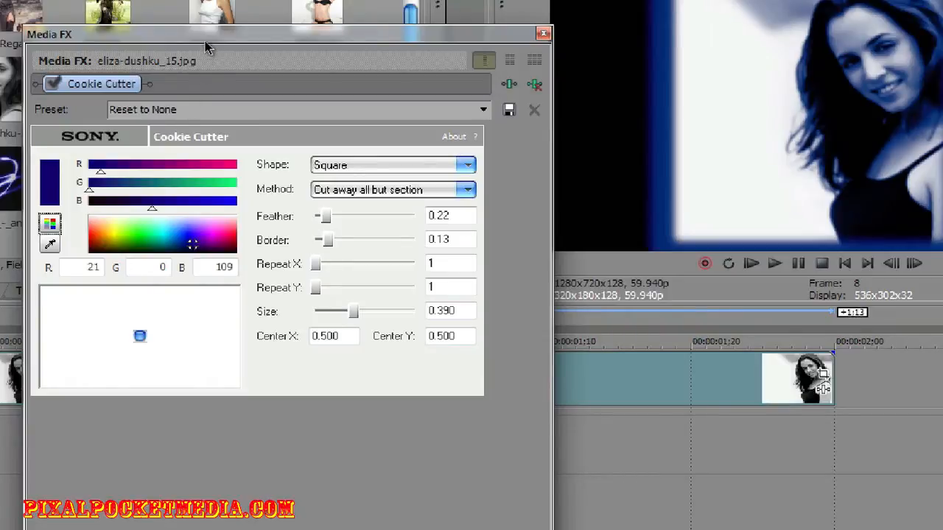
pyautogui.moveTo(206, 47); pyautogui.dragTo(53, 44)
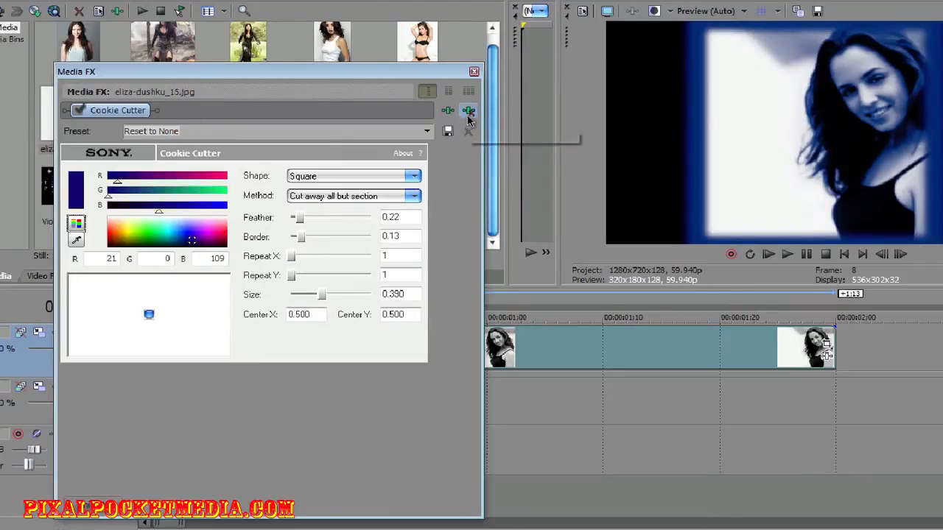
pyautogui.moveTo(272, 73); pyautogui.dragTo(492, 128)
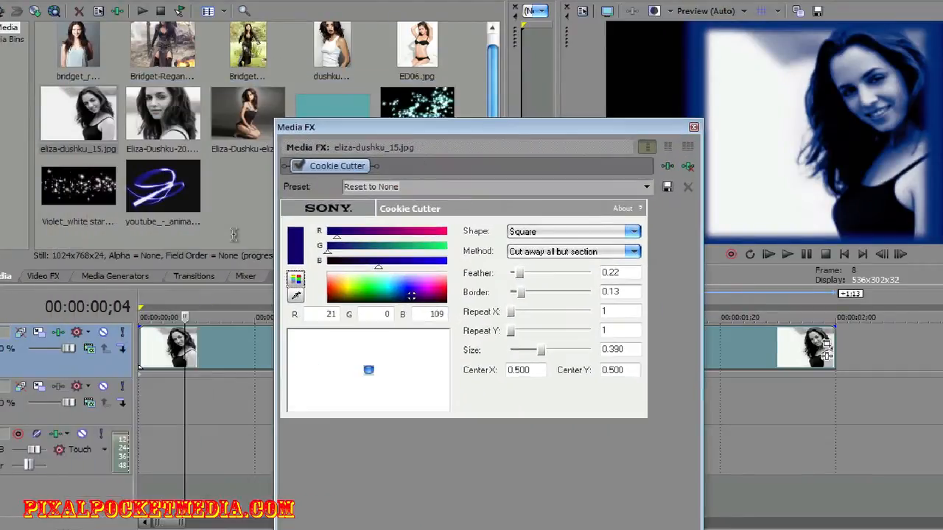
# Step: View the Gradient Map in track 5's Video Track FX, close it, and reopen the photo event's Media FX
pyautogui.click(59, 333)
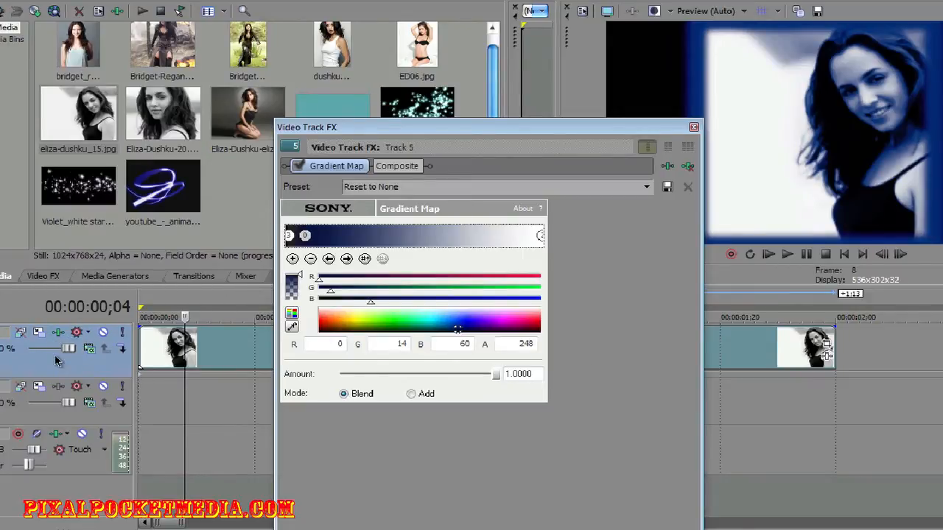
pyautogui.click(694, 130)
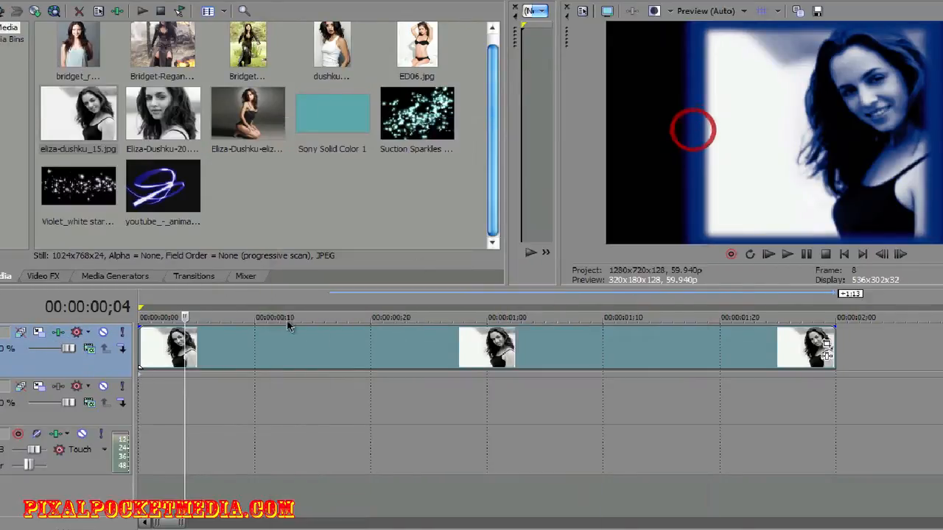
pyautogui.rightClick(243, 336)
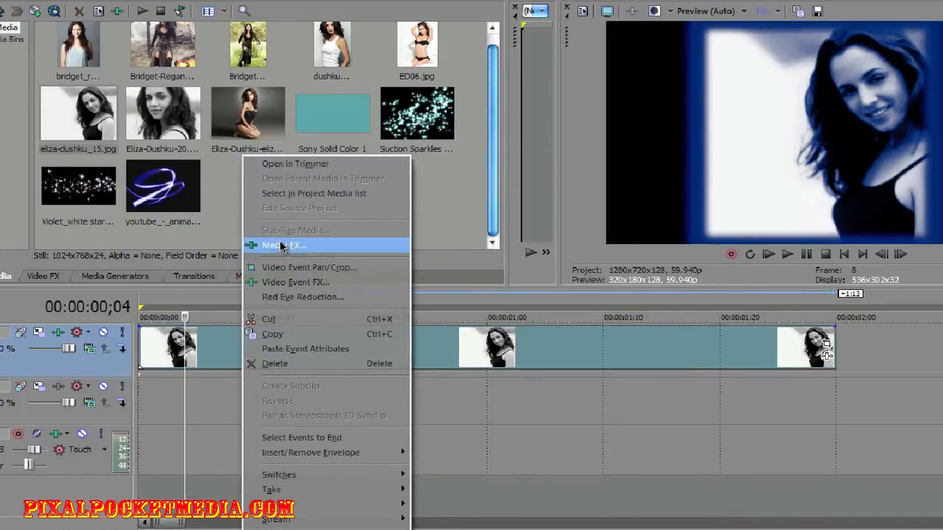
pyautogui.click(282, 245)
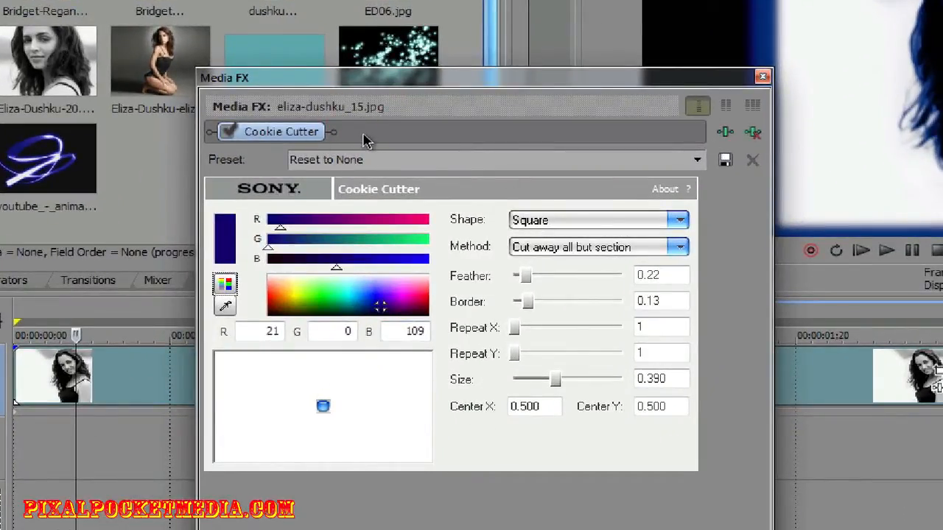
# Step: Remove the Cookie Cutter from the photo event's Media FX chain and close the Media FX window
pyautogui.click(762, 76)
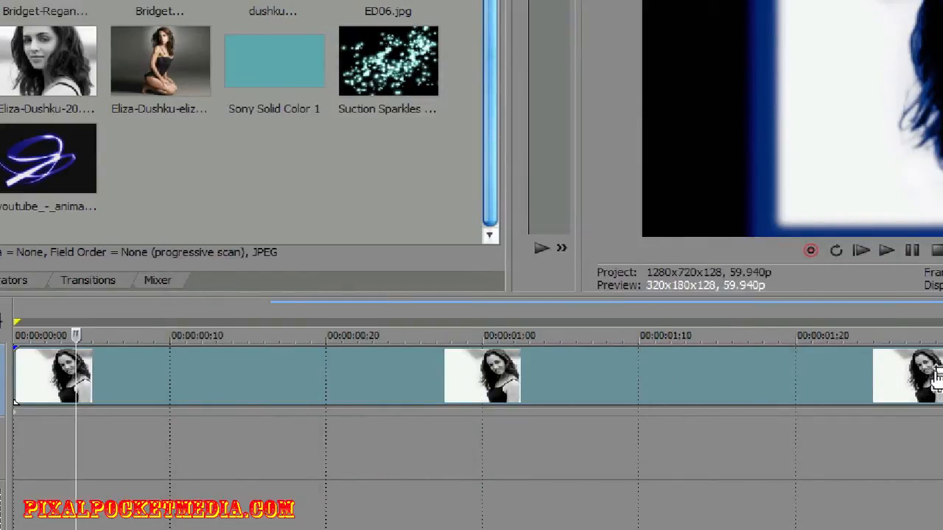
pyautogui.click(936, 389)
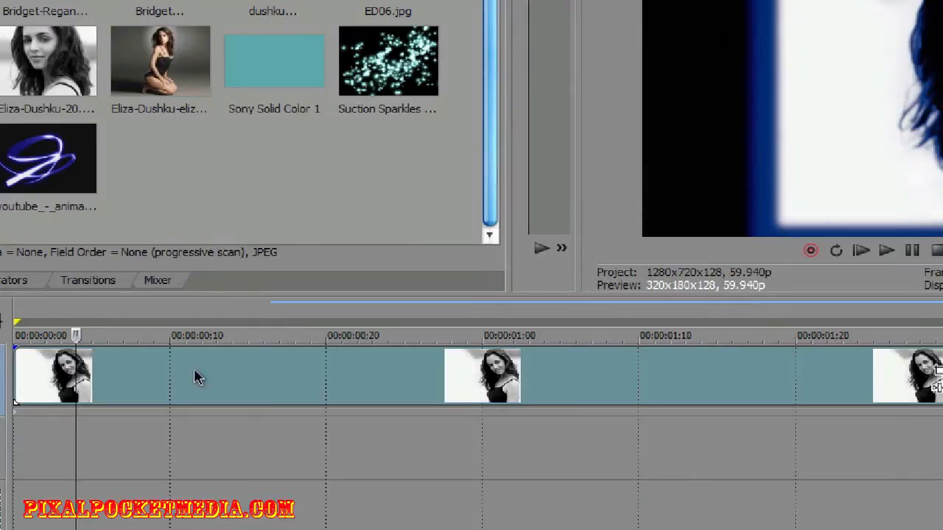
pyautogui.rightClick(141, 389)
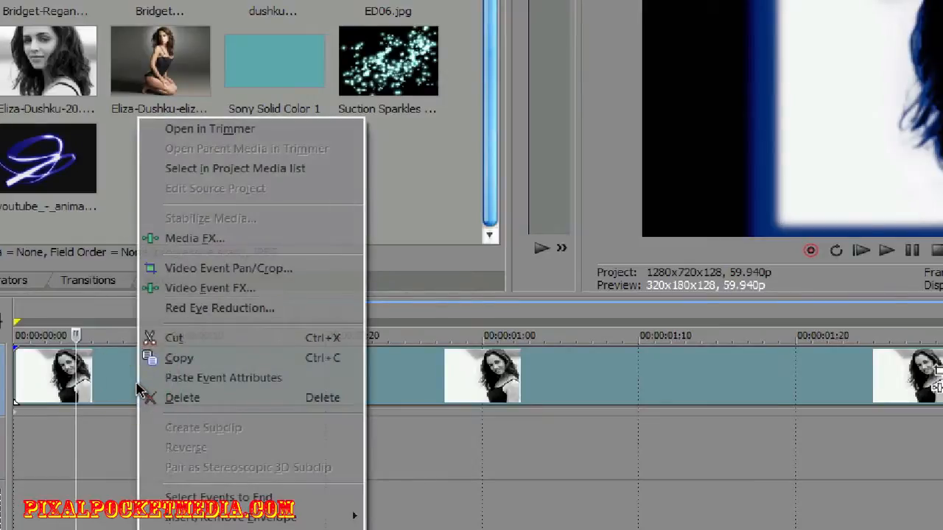
pyautogui.click(195, 239)
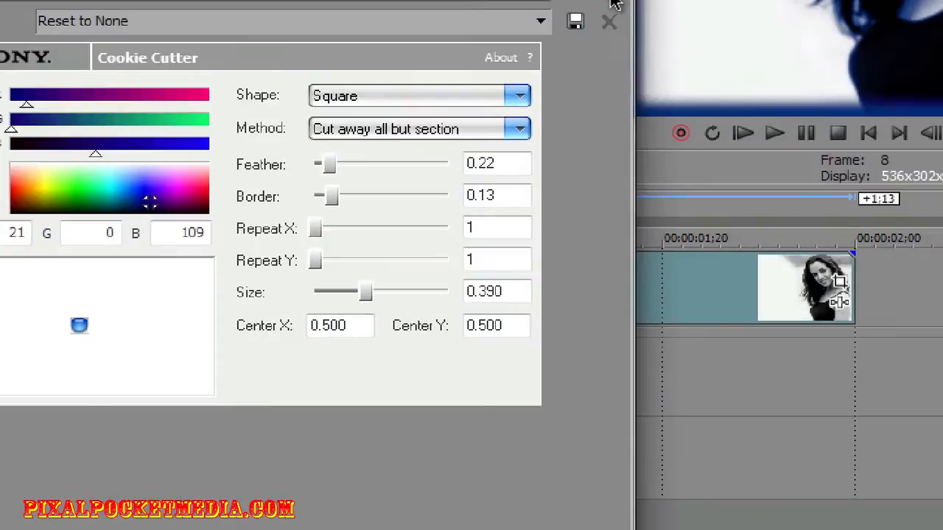
pyautogui.click(615, 3)
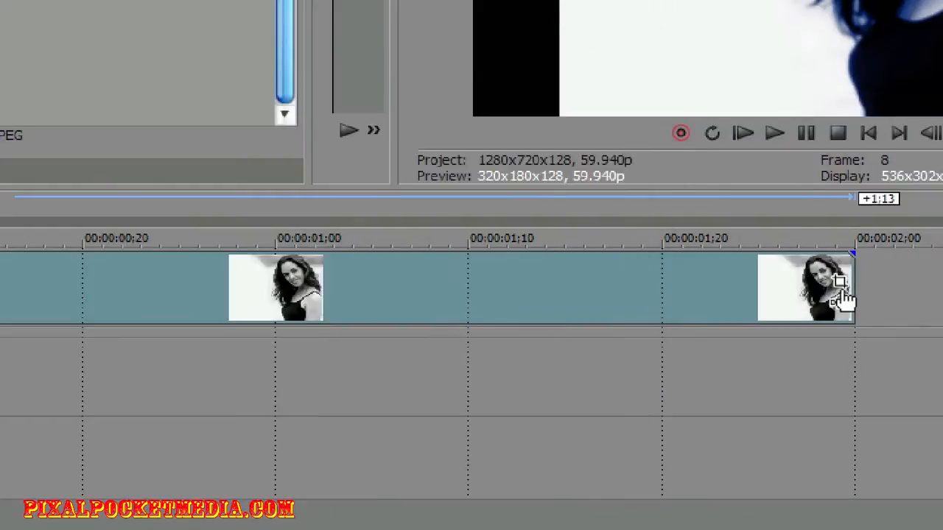
# Step: Add the Sony Cookie Cutter plug-in to the photo event's Video Event FX chain
pyautogui.click(841, 305)
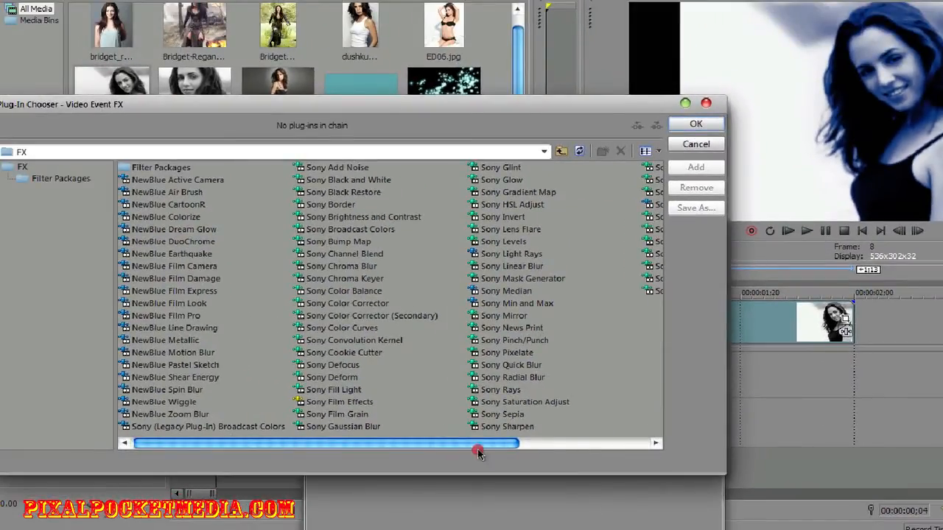
pyautogui.moveTo(479, 453); pyautogui.dragTo(457, 448)
pyautogui.click(354, 356)
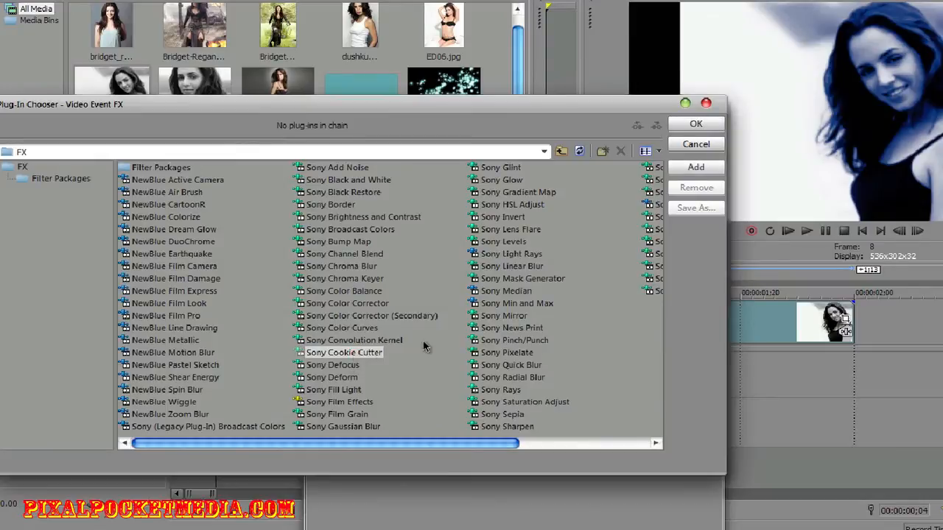
pyautogui.click(696, 167)
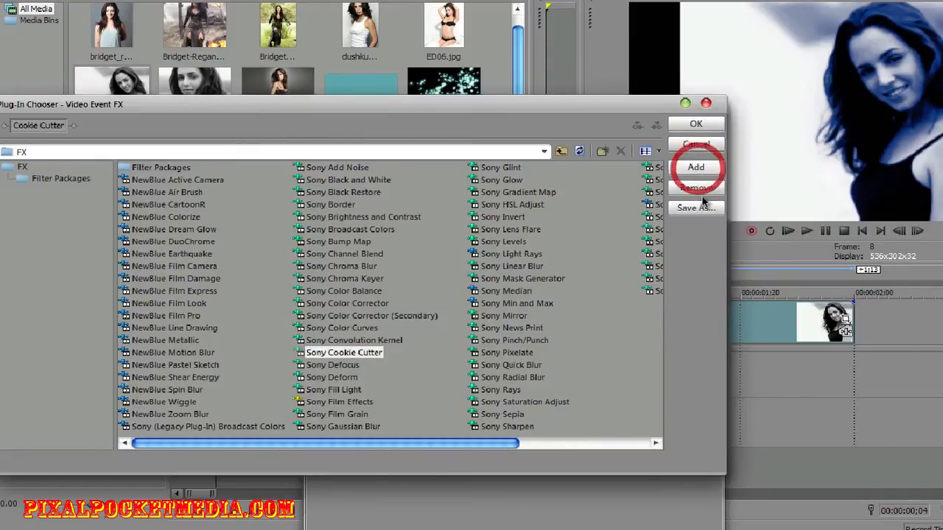
pyautogui.click(697, 125)
# Step: Set the event's Cookie Cutter to a Square shape, colour RGB 0, 4, 97 and border 0.15, and close its window
pyautogui.click(622, 209)
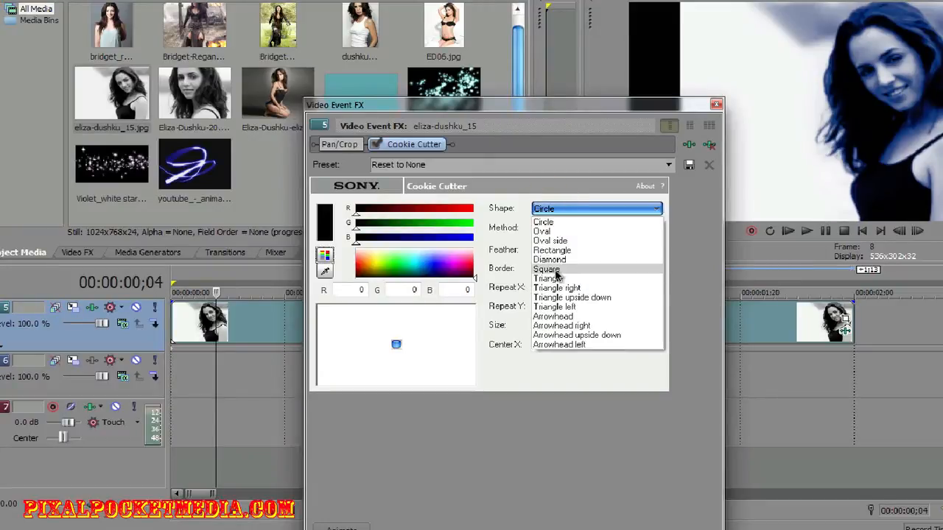
pyautogui.click(548, 270)
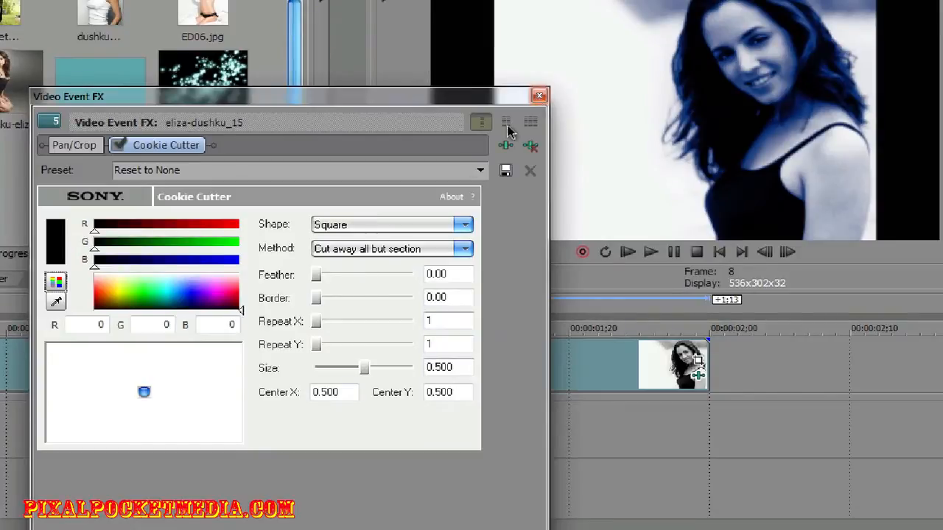
pyautogui.moveTo(184, 306); pyautogui.dragTo(193, 310)
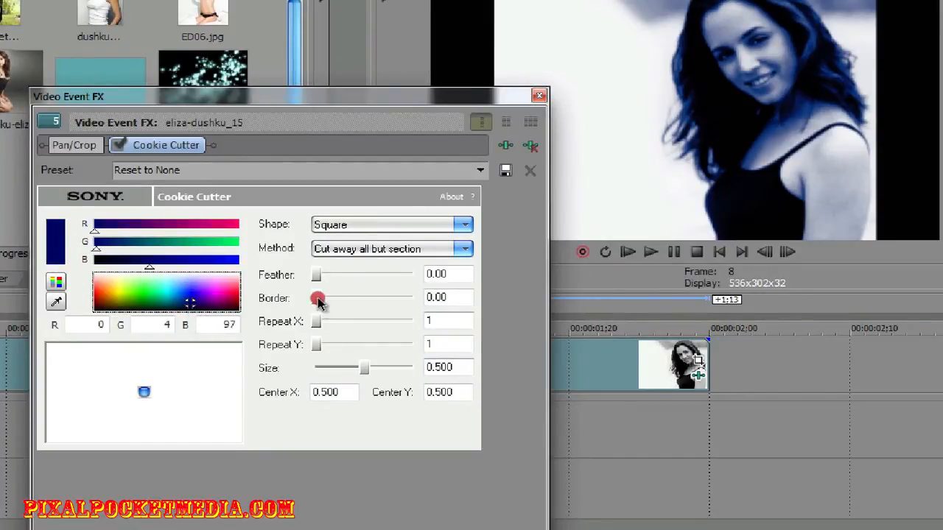
pyautogui.moveTo(318, 300); pyautogui.dragTo(333, 298)
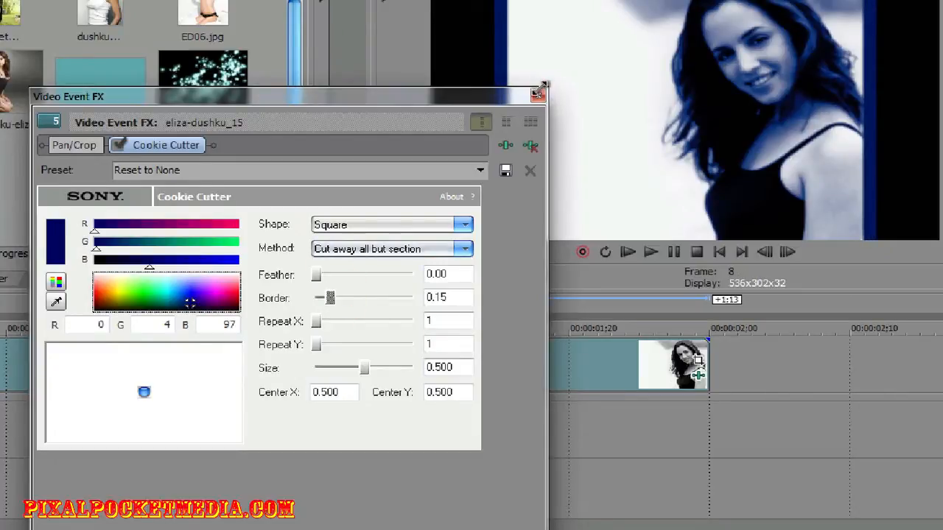
pyautogui.click(539, 97)
pyautogui.click(386, 363)
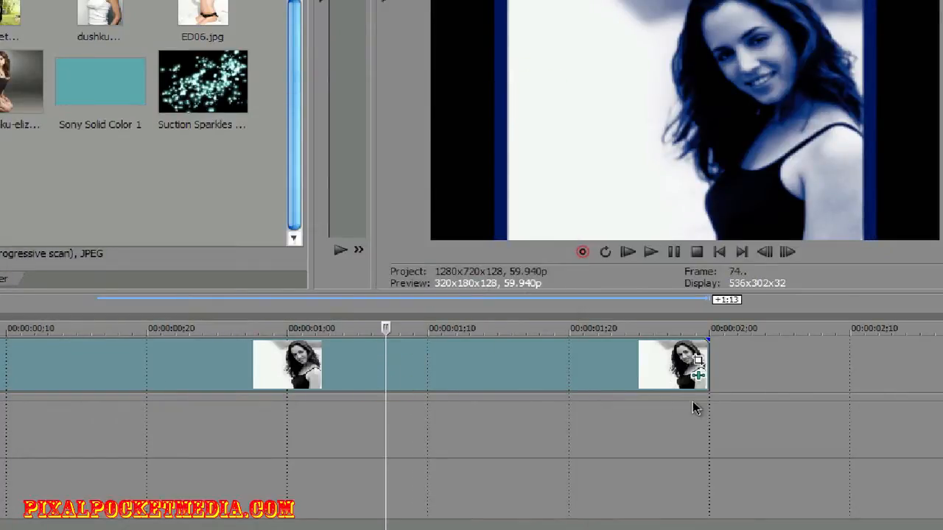
# Step: Resize the photo event's Pan/Crop frame to about 1,057 × 589 at the start of the event, and close Pan/Crop
pyautogui.click(698, 361)
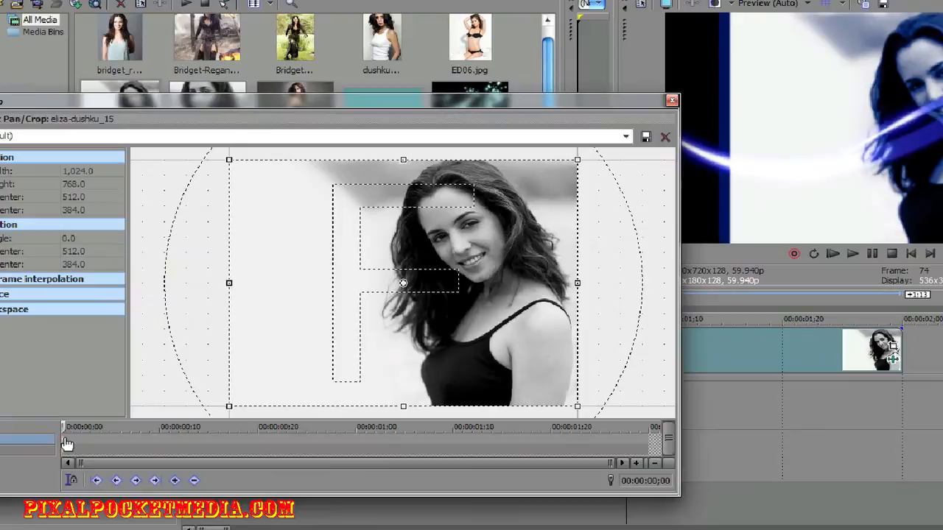
pyautogui.click(67, 443)
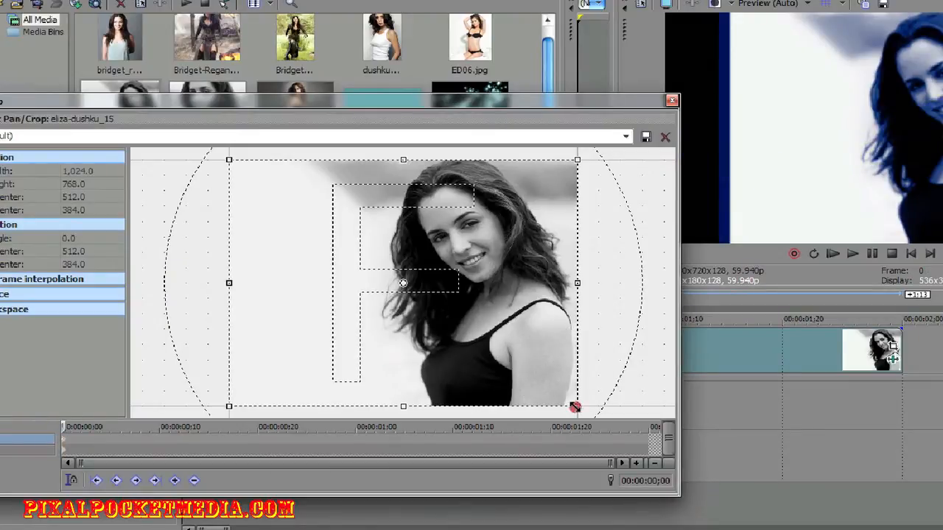
pyautogui.moveTo(575, 406); pyautogui.dragTo(586, 349)
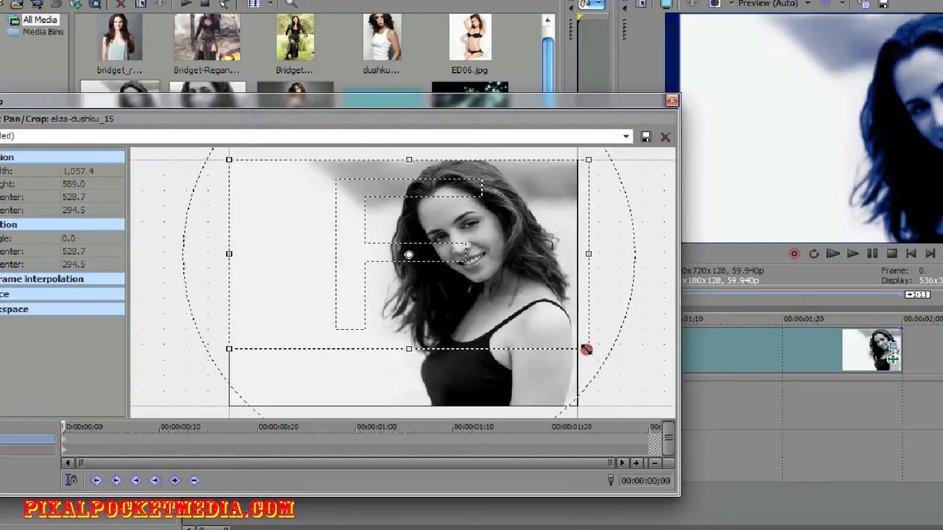
pyautogui.click(673, 100)
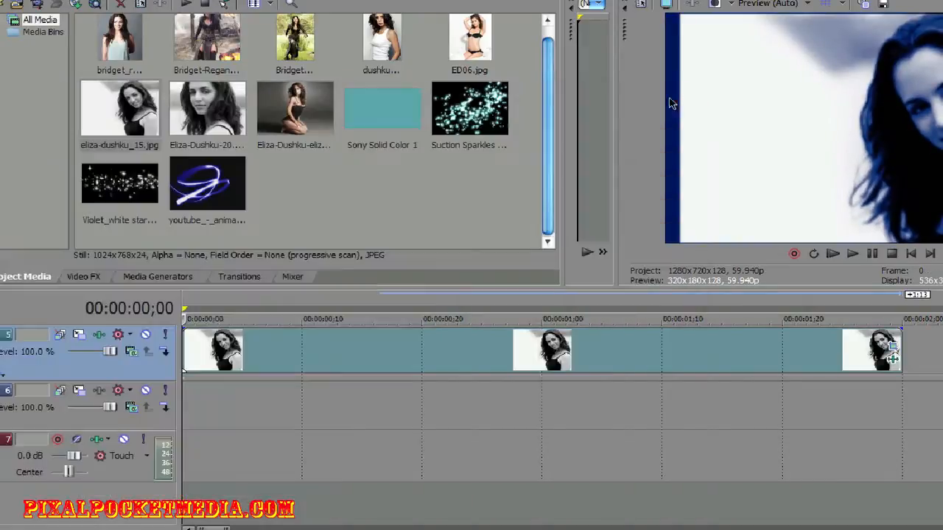
# Step: Turn off the Maintain Aspect Ratio switch for the photo event
pyautogui.rightClick(669, 364)
pyautogui.moveTo(740, 272)
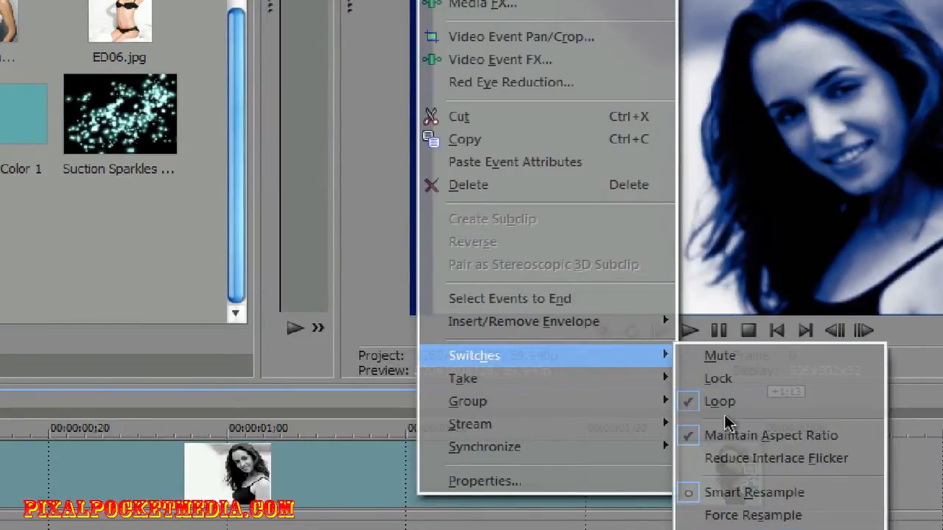
pyautogui.click(737, 436)
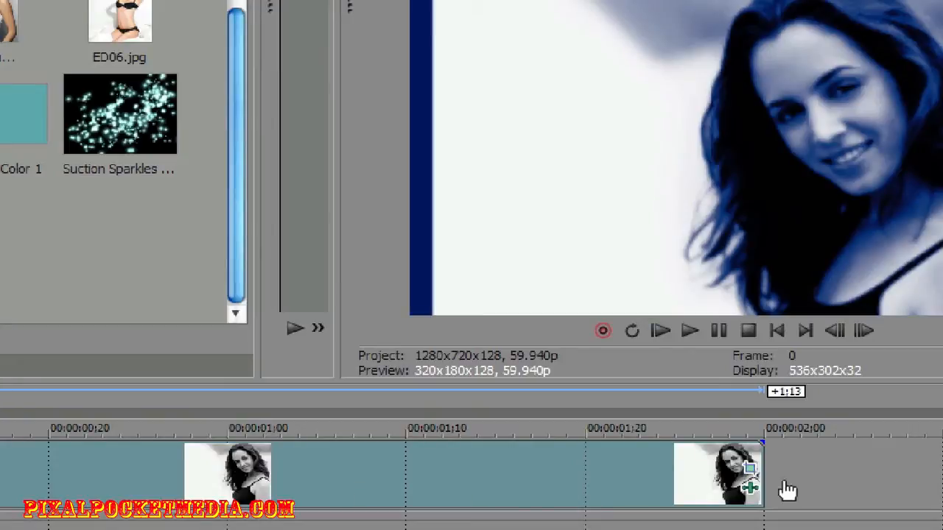
# Step: Check the event's Cookie Cutter settings, then reduce its Pan/Crop frame to a wide area around the face and close Pan/Crop
pyautogui.click(745, 486)
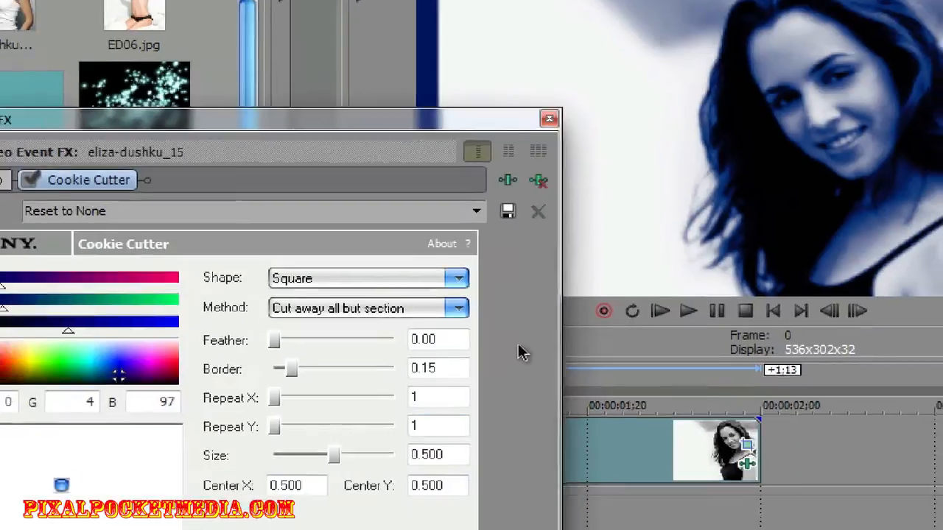
pyautogui.click(549, 119)
pyautogui.click(747, 445)
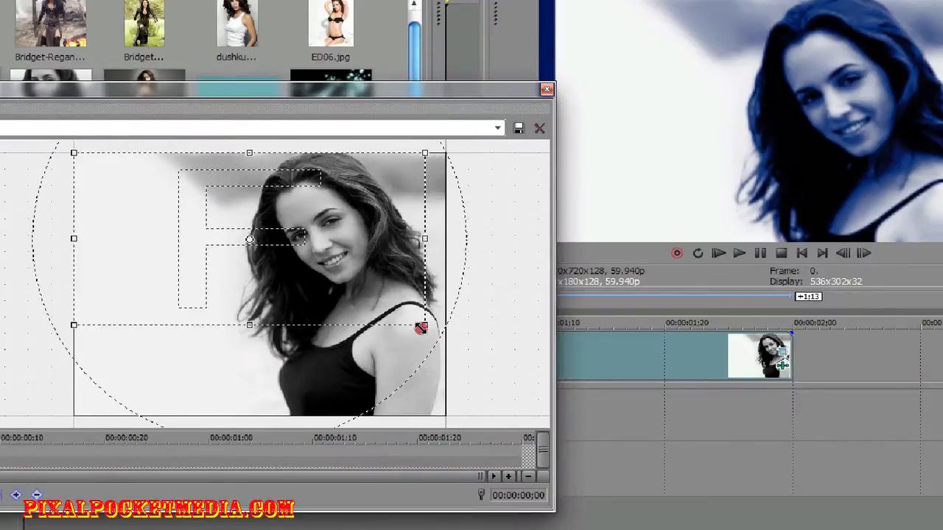
pyautogui.moveTo(420, 327)
pyautogui.mouseDown()
pyautogui.moveTo(579, 366)
pyautogui.moveTo(612, 384)
pyautogui.moveTo(476, 322)
pyautogui.moveTo(434, 320)
pyautogui.mouseUp()
pyautogui.click(546, 91)
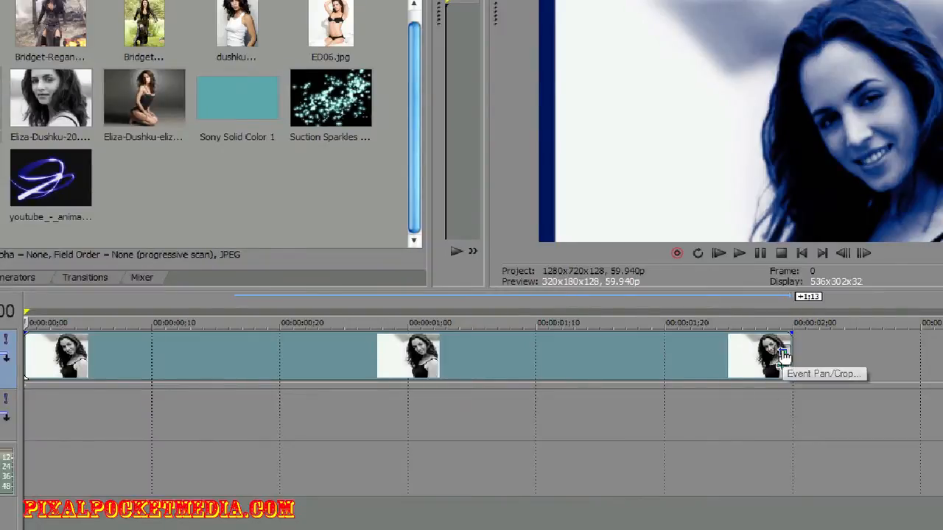
# Step: Review the photo event's crop frame in Pan/Crop, close it, and turn the Maintain Aspect Ratio switch back on
pyautogui.click(784, 355)
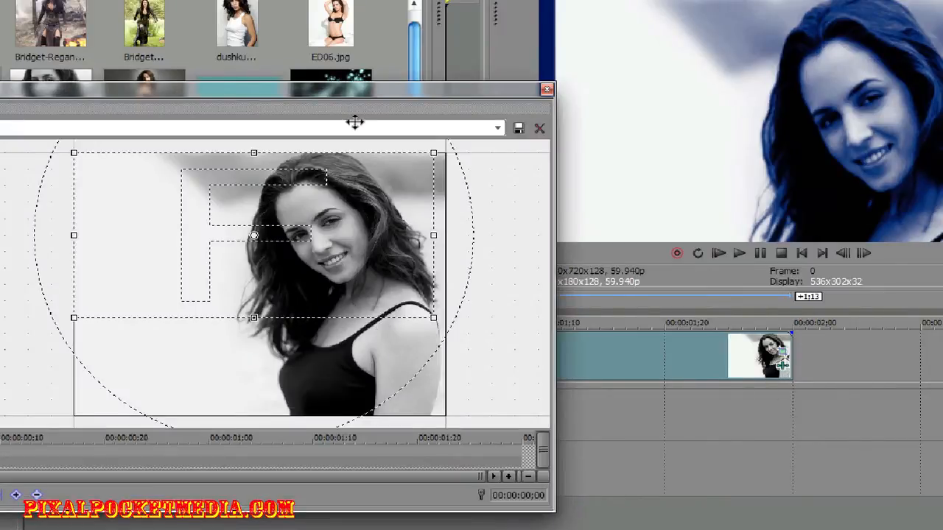
pyautogui.click(547, 88)
pyautogui.rightClick(578, 344)
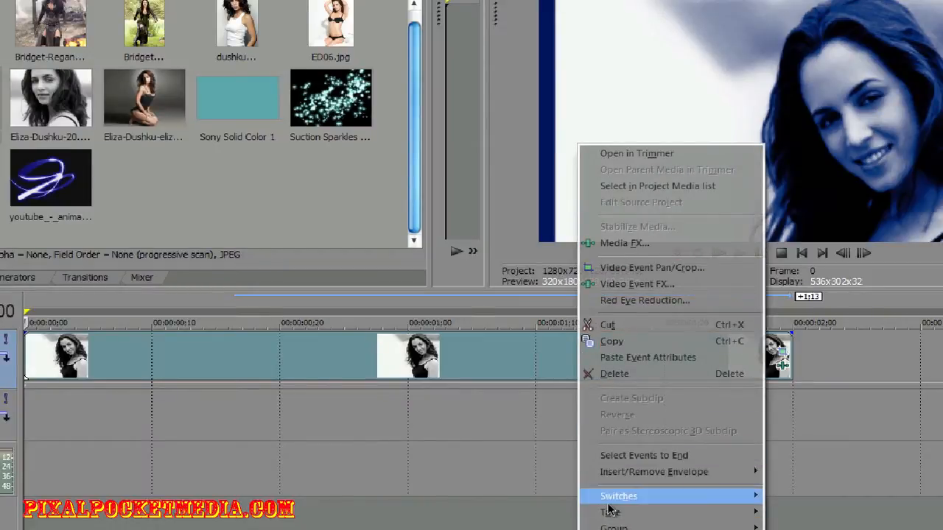
pyautogui.moveTo(609, 499)
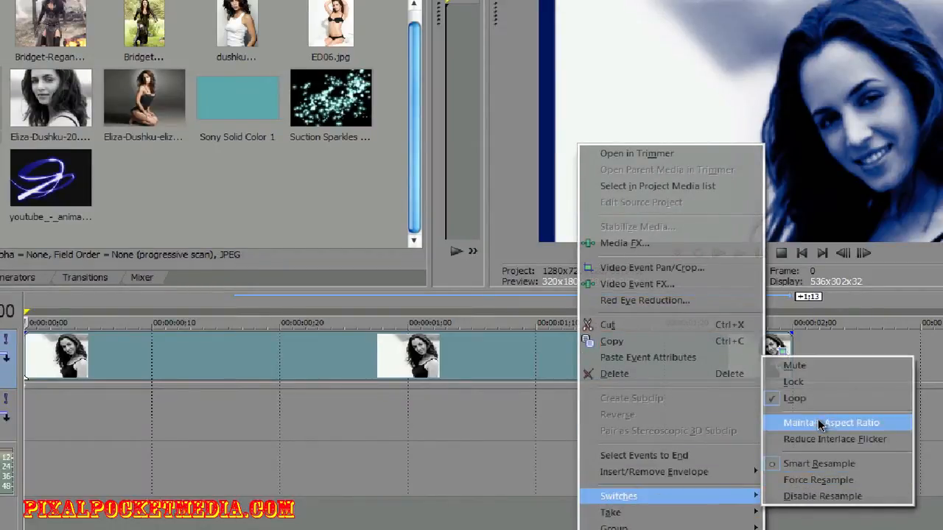
pyautogui.click(821, 425)
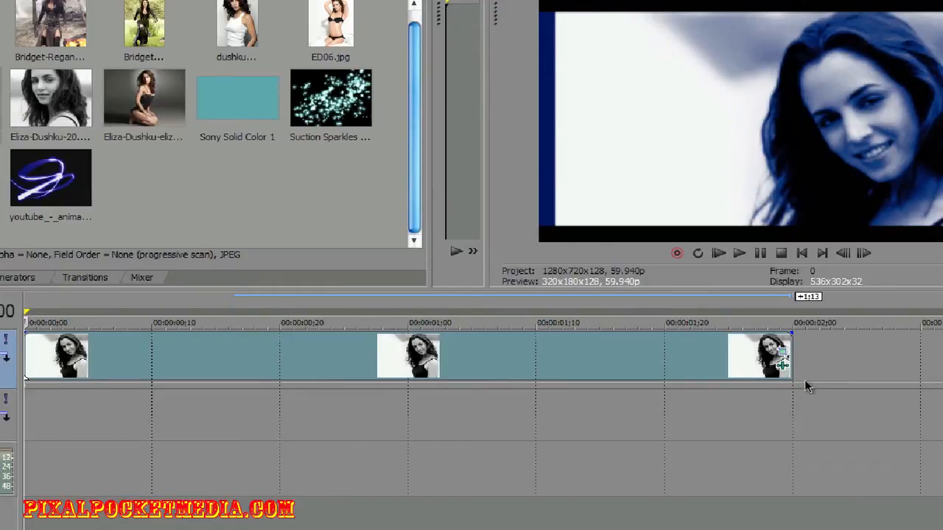
# Step: Move the Pan/Crop window aside, resize the photo event's crop frame to about 952 × 532, and close Pan/Crop
pyautogui.click(783, 355)
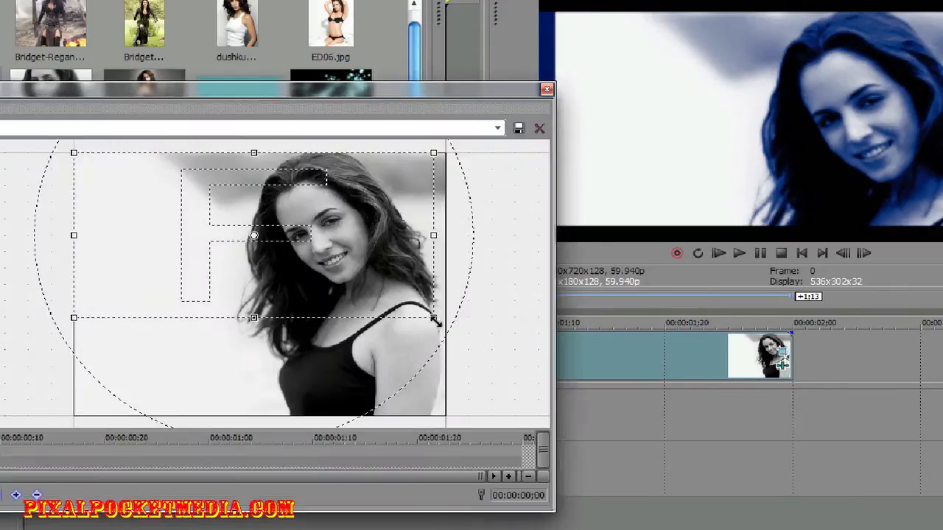
pyautogui.moveTo(433, 318); pyautogui.dragTo(415, 305)
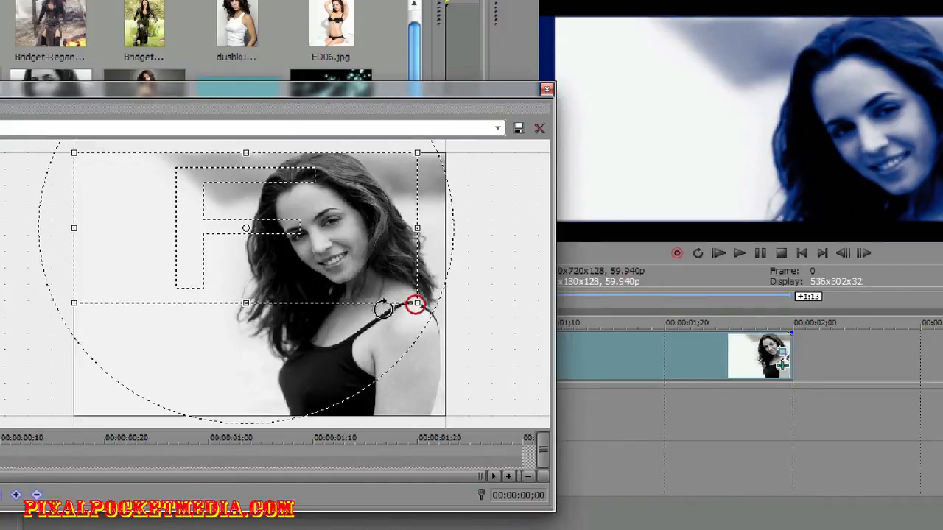
pyautogui.moveTo(428, 91); pyautogui.dragTo(568, 108)
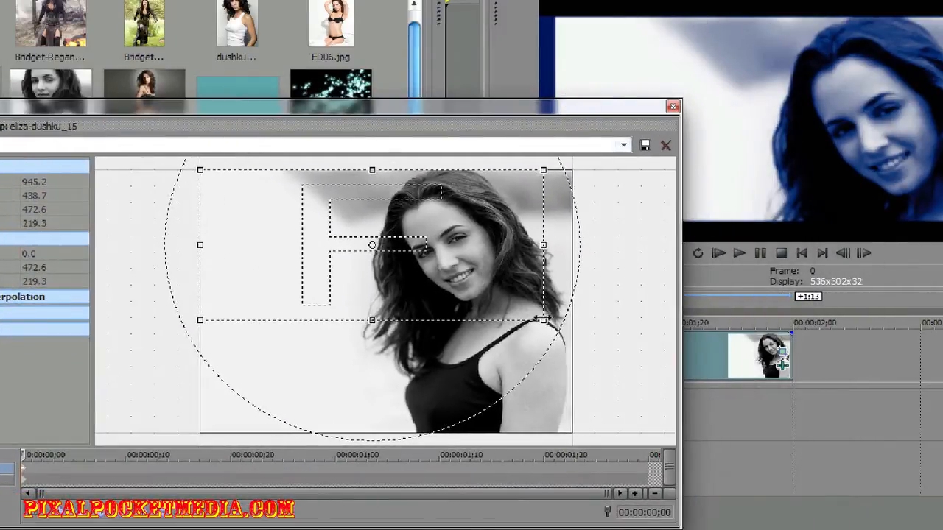
pyautogui.moveTo(543, 321); pyautogui.dragTo(544, 352)
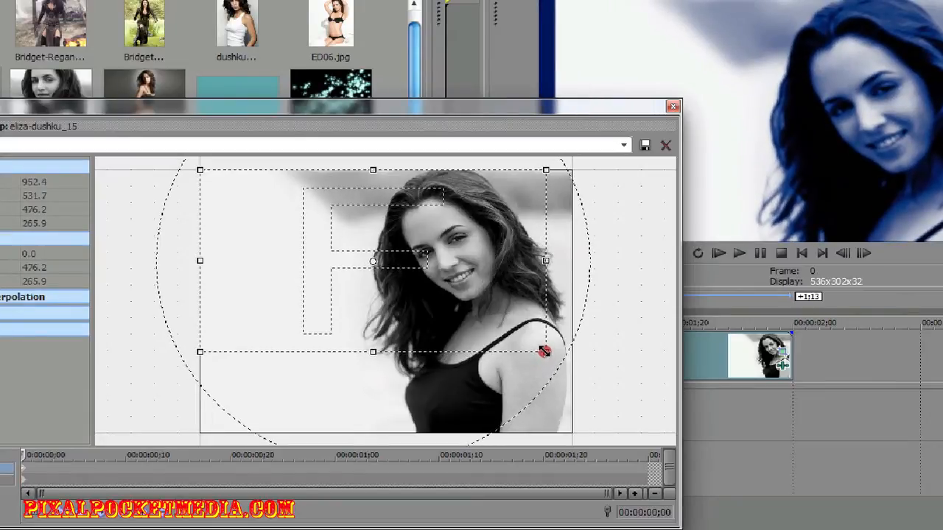
pyautogui.click(675, 109)
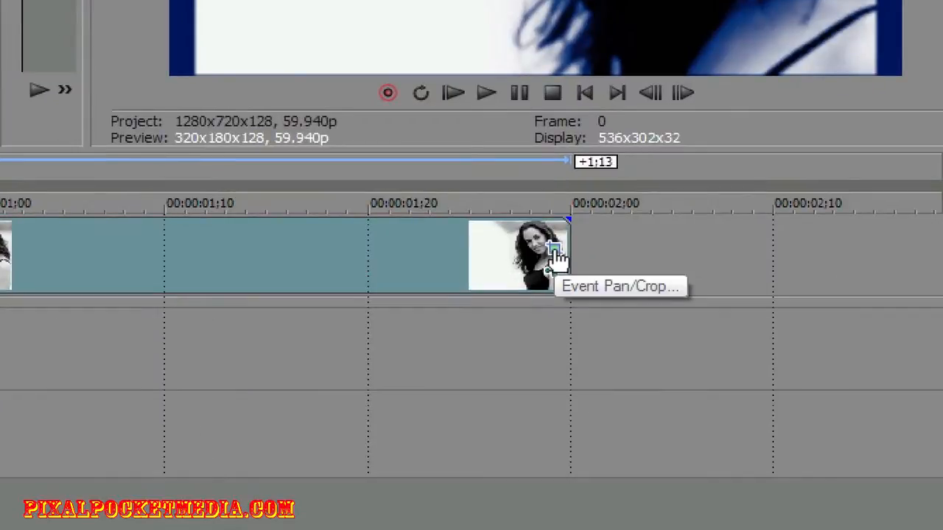
# Step: Recheck Pan/Crop, then set the Video Event FX Cookie Cutter's centre to 0.724, 0.617 and its border to 0.11
pyautogui.click(557, 258)
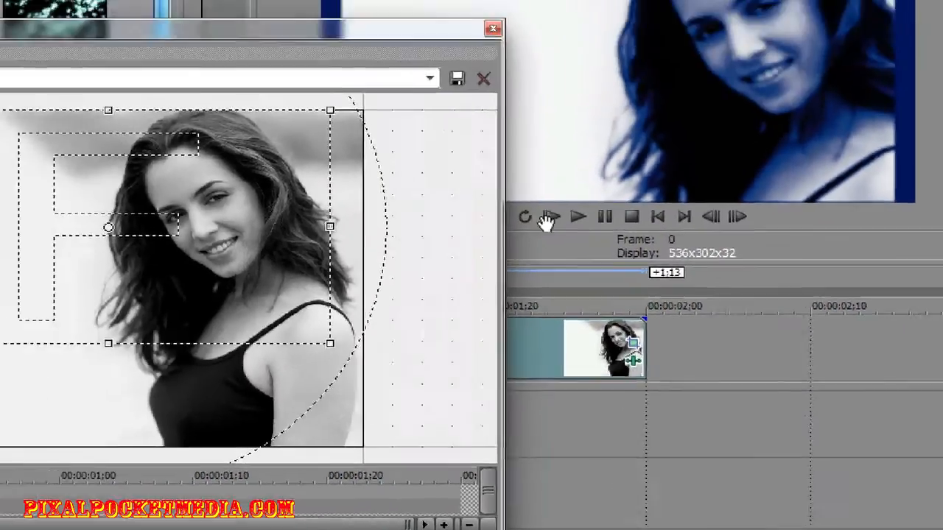
pyautogui.click(493, 28)
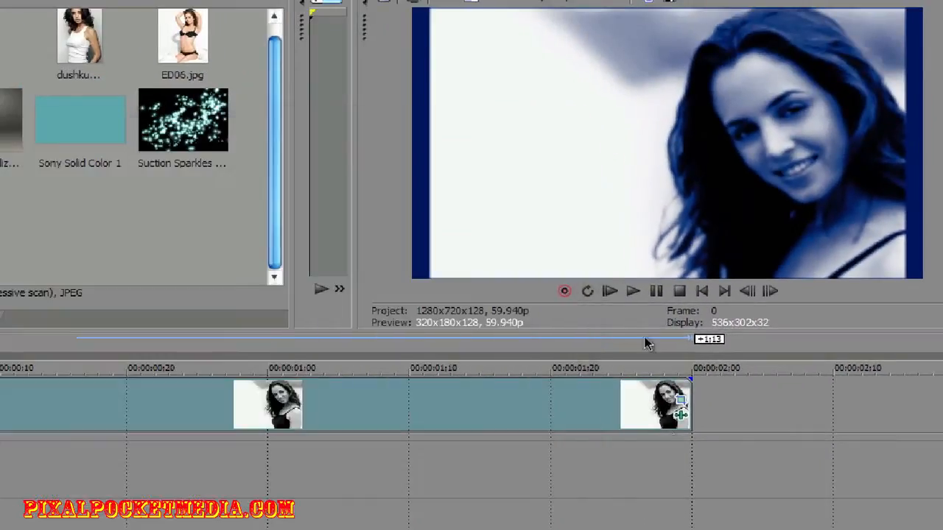
pyautogui.click(682, 418)
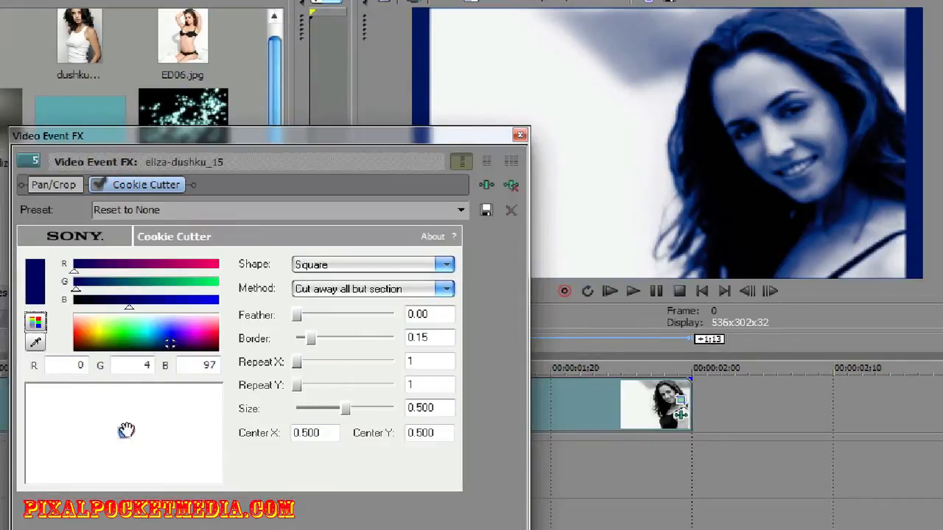
pyautogui.moveTo(126, 431); pyautogui.dragTo(169, 444)
pyautogui.moveTo(305, 341); pyautogui.dragTo(305, 338)
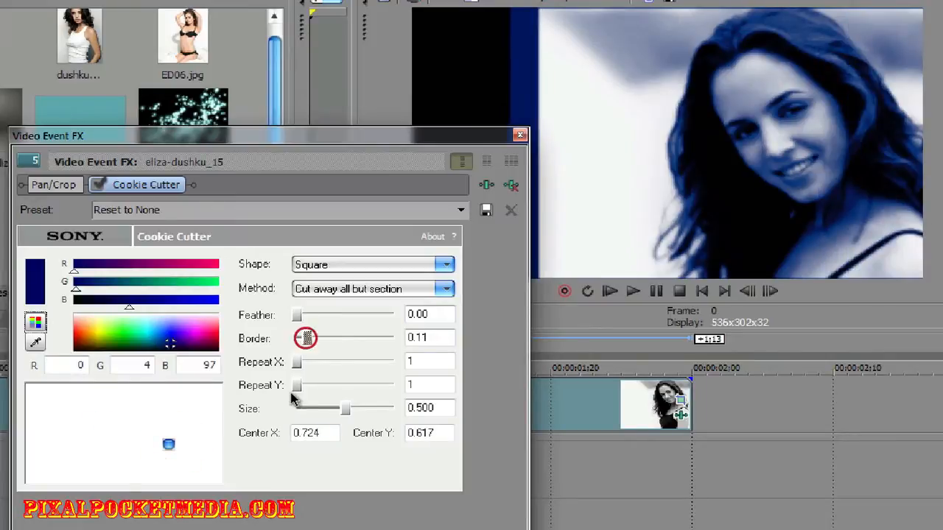
# Step: Set the Cookie Cutter's Repeat X to 10, centre to 0.486, 0.583, size to 0.290, border to 0.05 and feather to 0.36
pyautogui.moveTo(298, 386)
pyautogui.mouseDown()
pyautogui.moveTo(405, 396)
pyautogui.moveTo(290, 381)
pyautogui.moveTo(448, 372)
pyautogui.mouseUp()
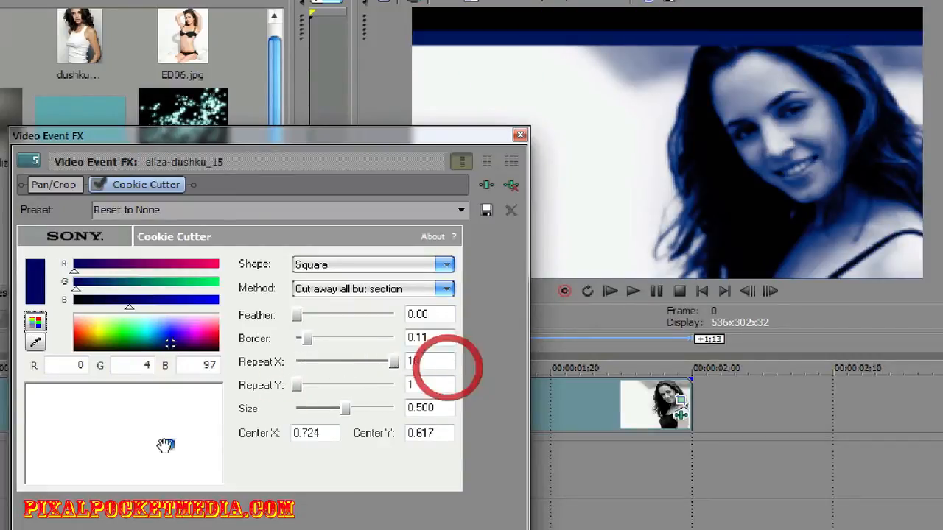
pyautogui.moveTo(168, 443); pyautogui.dragTo(120, 443)
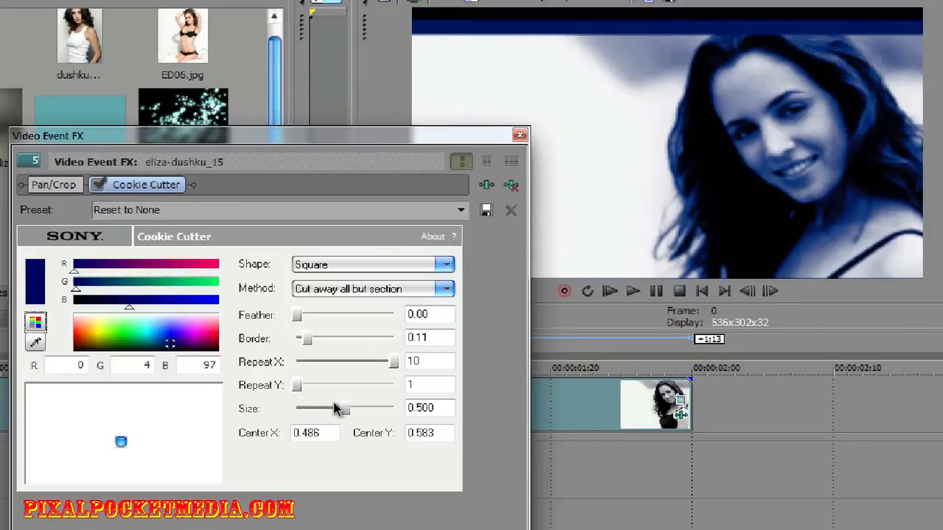
pyautogui.moveTo(335, 408); pyautogui.dragTo(324, 411)
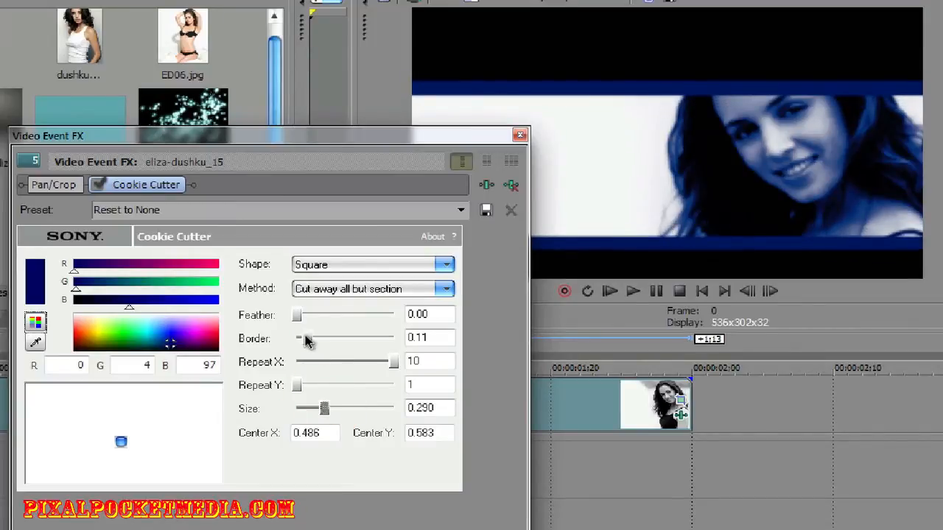
pyautogui.moveTo(304, 341); pyautogui.dragTo(316, 321)
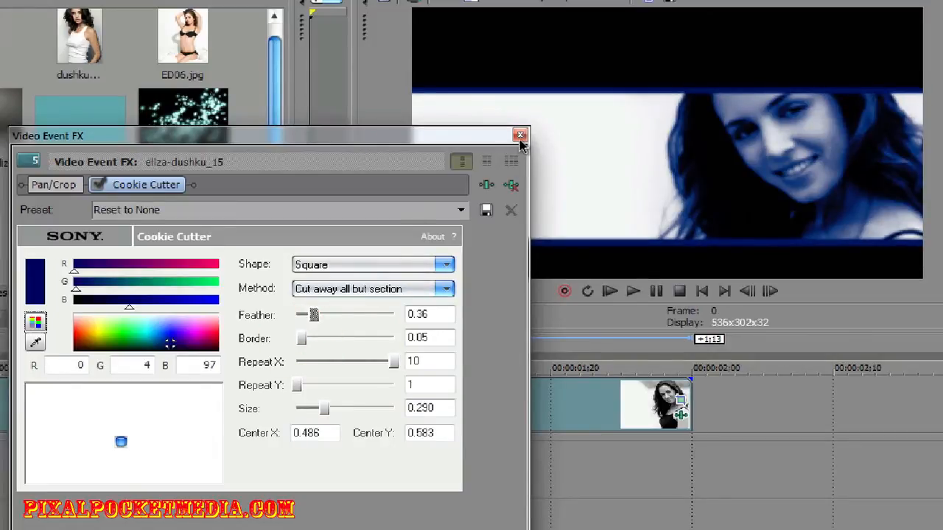
# Step: Narrow the Cookie Cutter strip to size 0.140, move its centre to 0.595, 0.365, and close Video Event FX
pyautogui.moveTo(318, 412); pyautogui.dragTo(289, 375)
pyautogui.click(298, 385)
pyautogui.moveTo(394, 361)
pyautogui.mouseDown()
pyautogui.moveTo(343, 361)
pyautogui.moveTo(395, 361)
pyautogui.mouseUp()
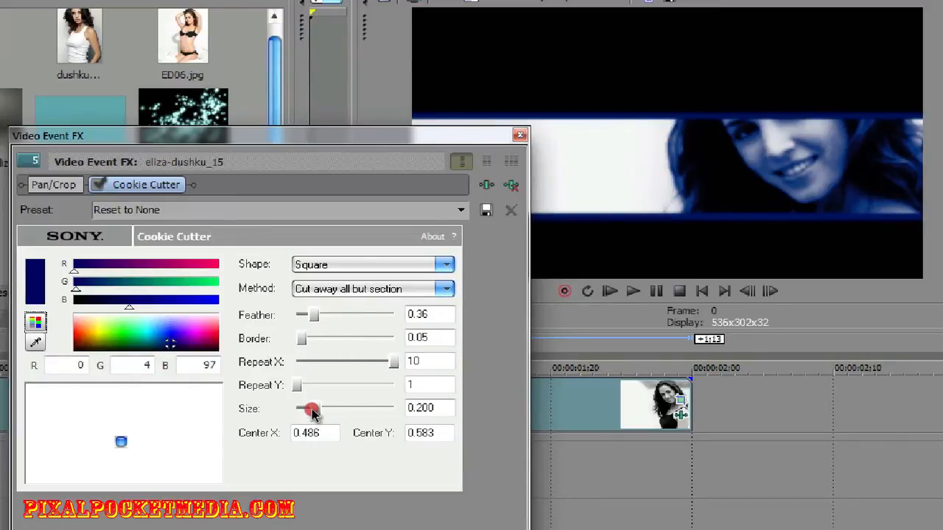
pyautogui.moveTo(315, 411); pyautogui.dragTo(310, 410)
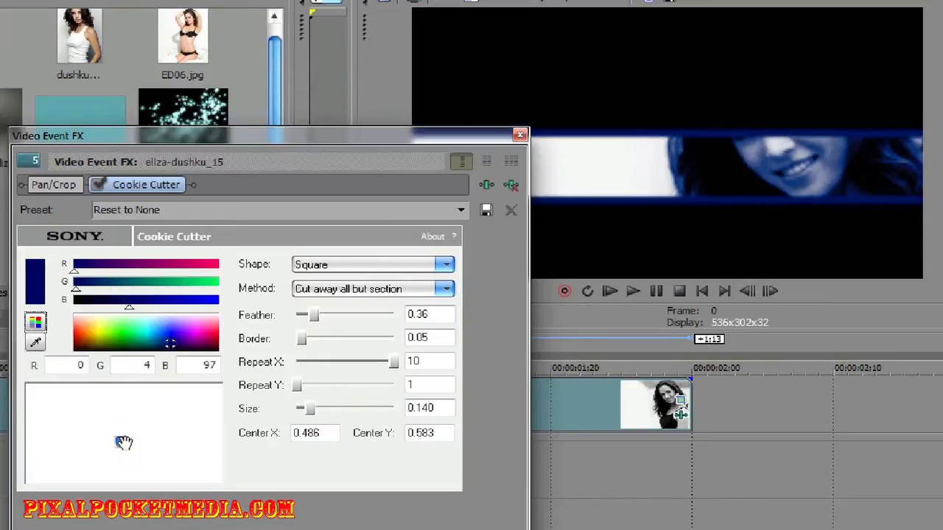
pyautogui.moveTo(121, 442); pyautogui.dragTo(143, 421)
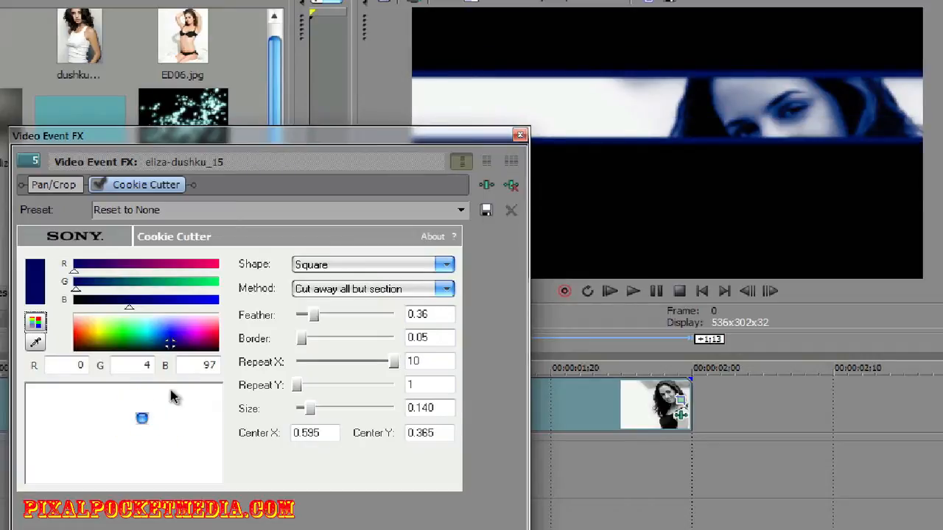
pyautogui.click(521, 136)
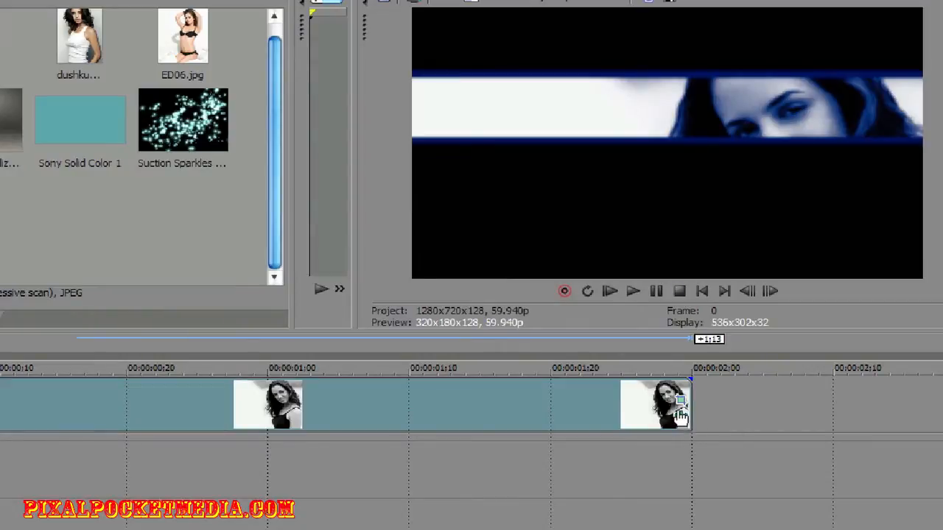
# Step: Shrink the photo event's Pan/Crop frame, reposition it lower around the face, and close Pan/Crop
pyautogui.click(681, 403)
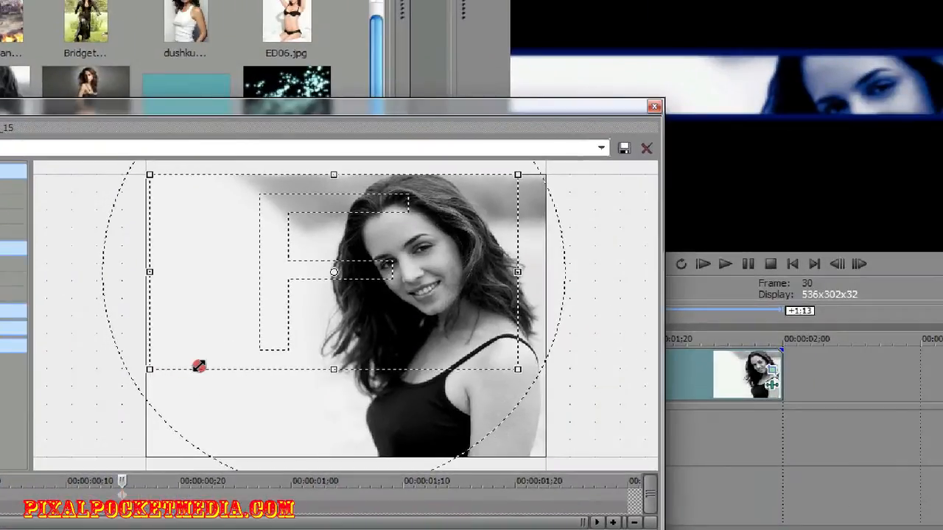
pyautogui.moveTo(199, 366); pyautogui.dragTo(227, 302)
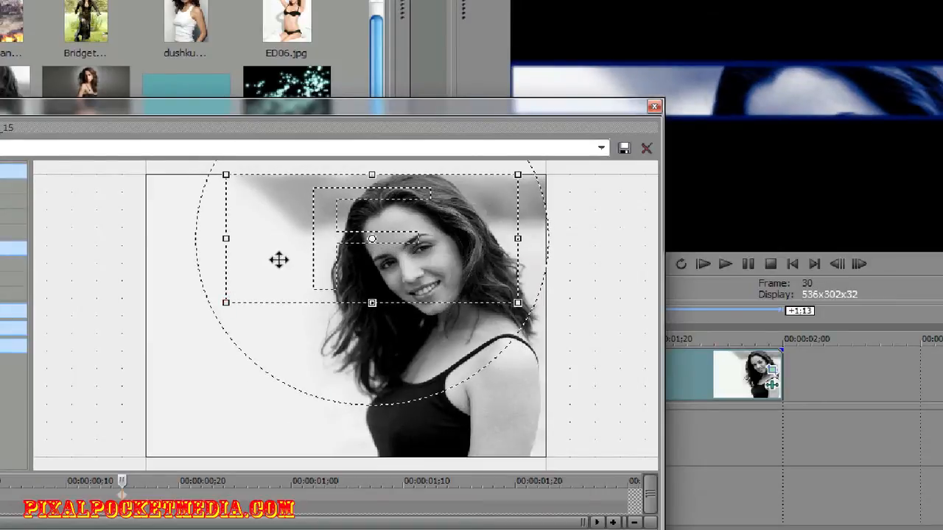
pyautogui.moveTo(302, 258); pyautogui.dragTo(297, 285)
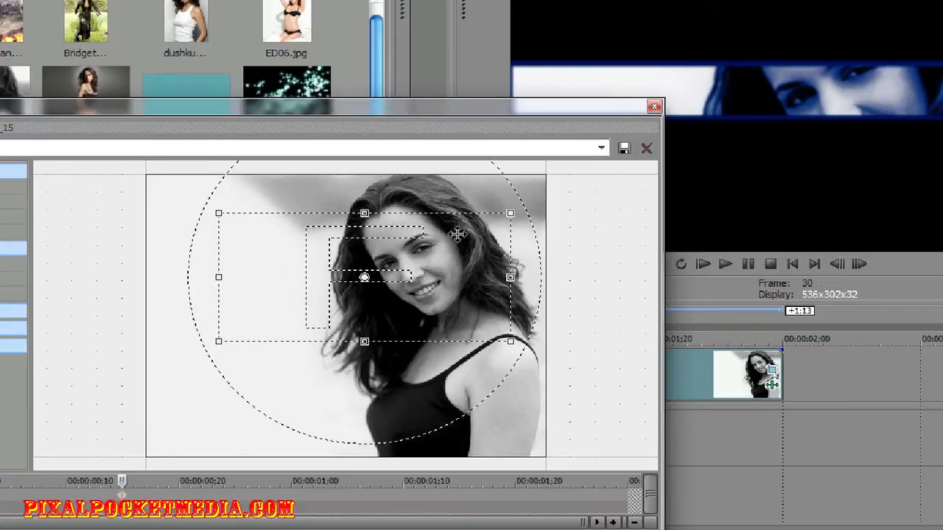
pyautogui.click(653, 106)
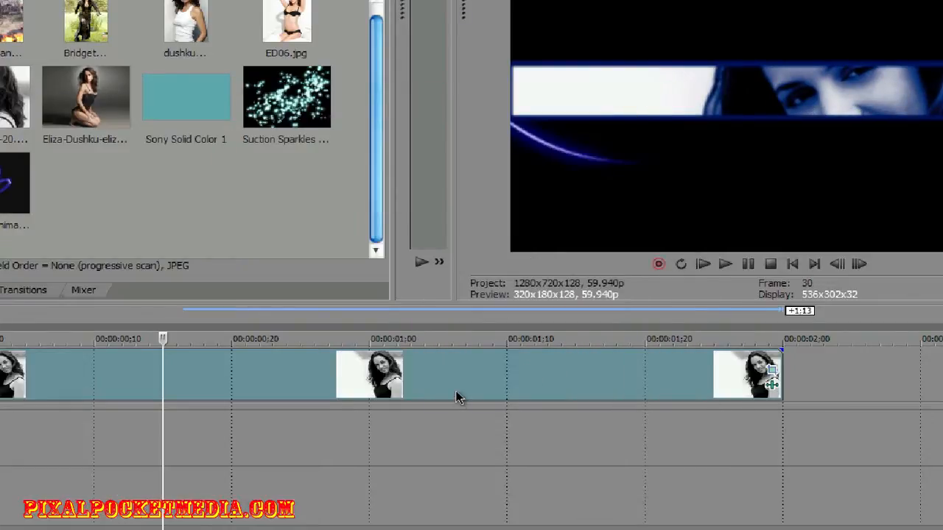
# Step: Delete the empty video track below the photo track
pyautogui.click(383, 381)
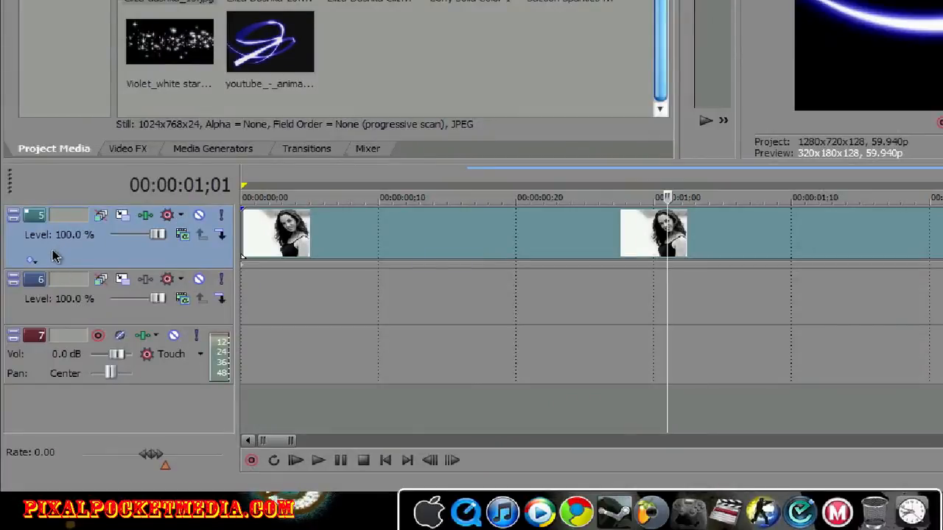
pyautogui.click(71, 314)
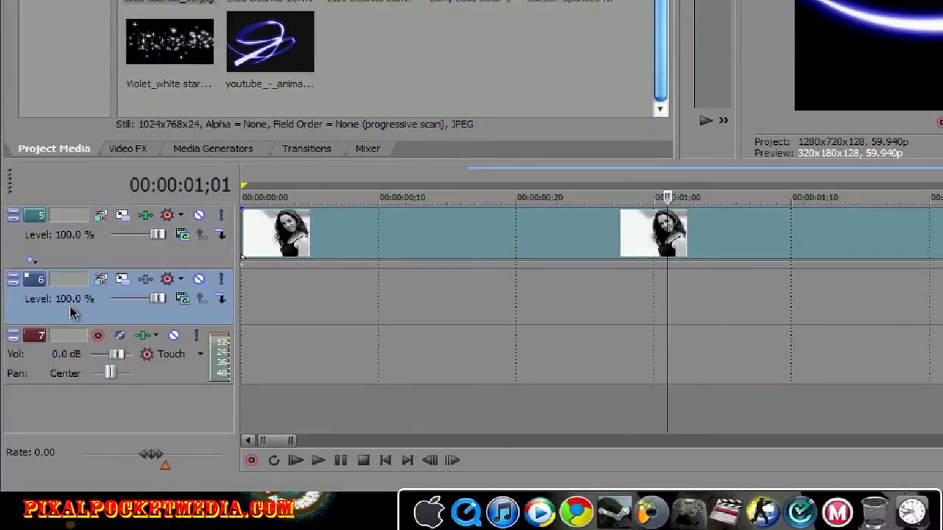
pyautogui.doubleClick(71, 312)
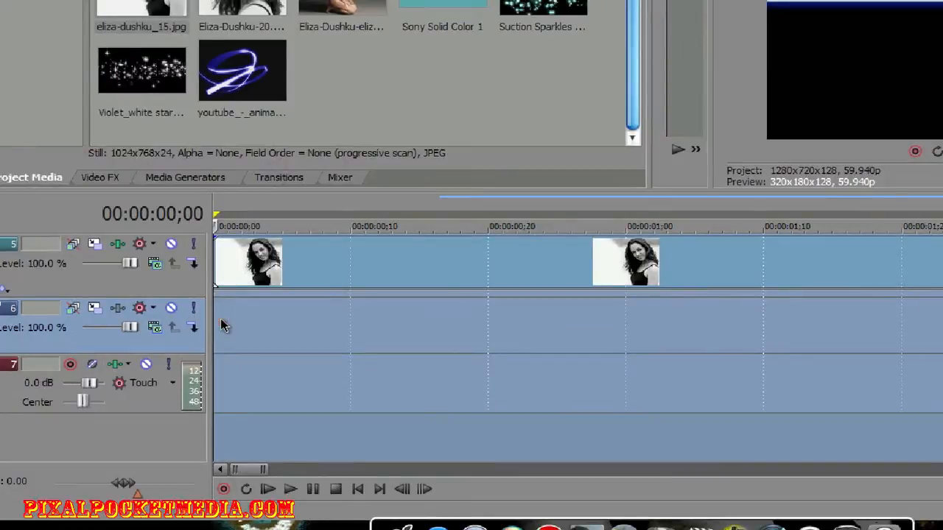
pyautogui.click(224, 323)
pyautogui.rightClick(21, 329)
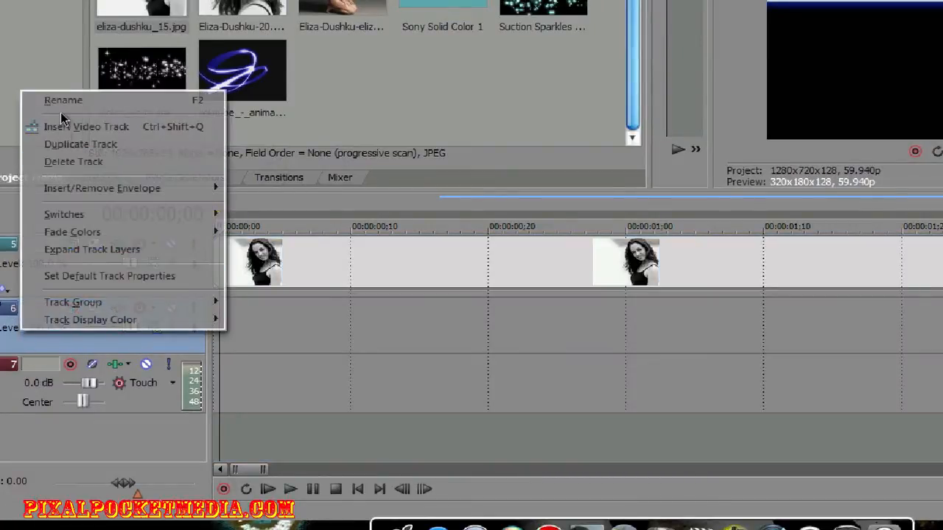
pyautogui.click(92, 161)
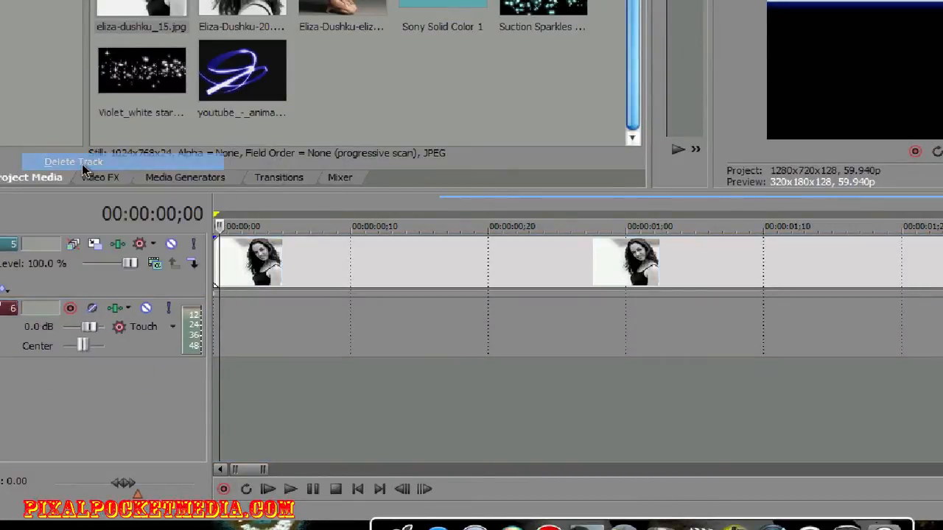
# Step: Duplicate the video track containing the photo event
pyautogui.click(281, 258)
pyautogui.rightClick(281, 258)
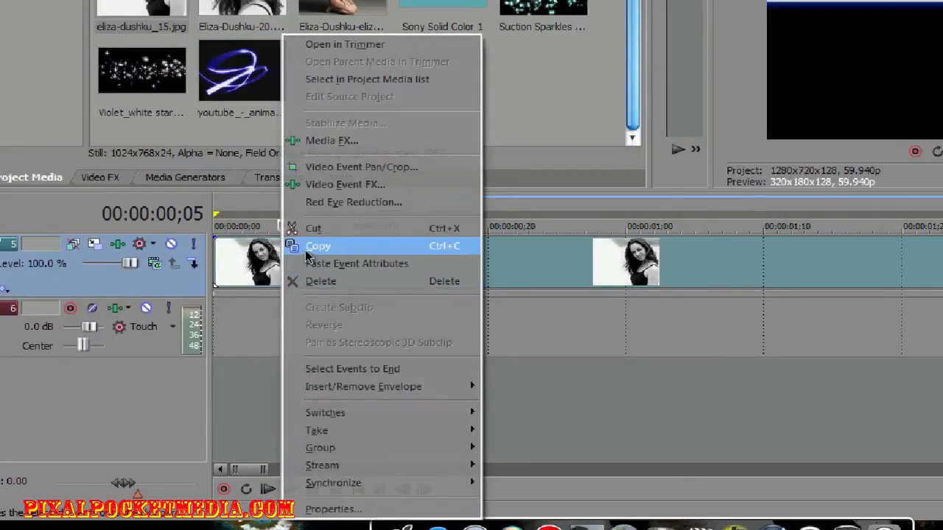
pyautogui.click(249, 263)
pyautogui.rightClick(0, 271)
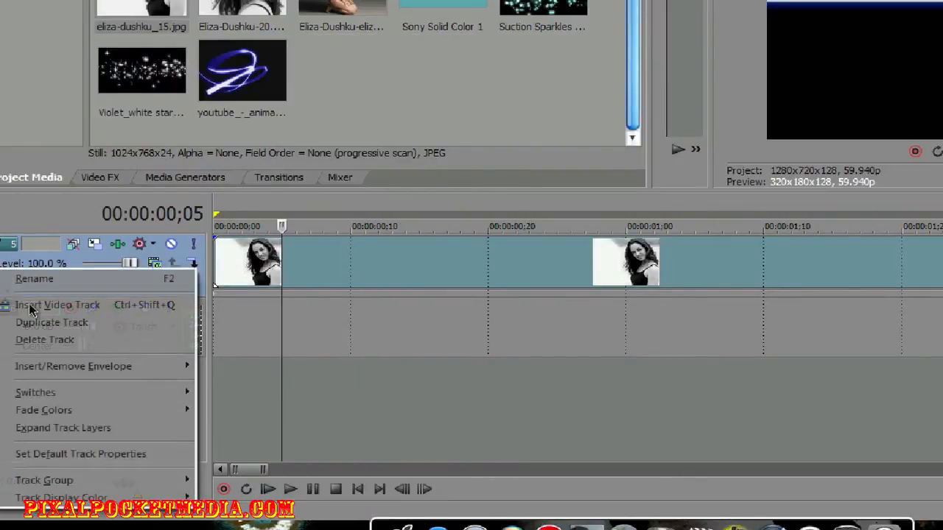
pyautogui.click(46, 325)
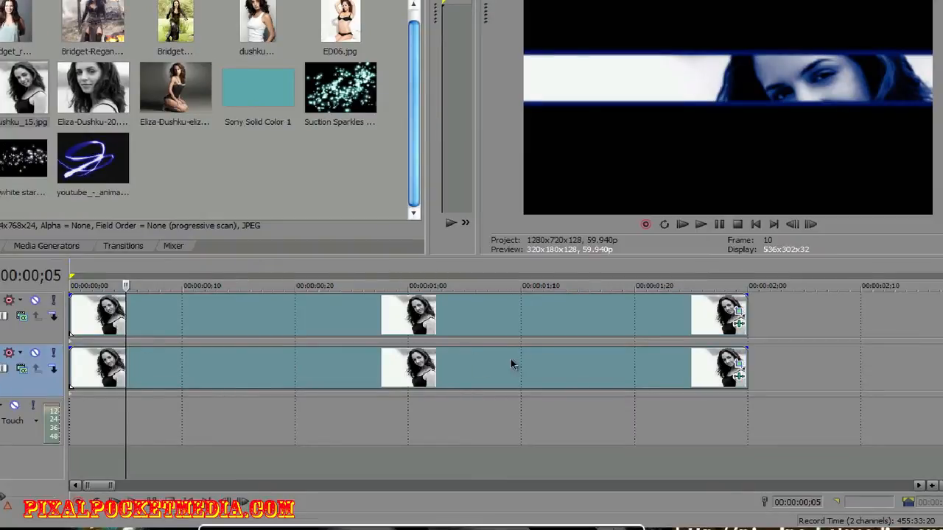
# Step: Set the duplicate event's Cookie Cutter to Repeat X 1, Repeat Y 10, size 0.400 and centre 0.810, 0.417, then move its window down
pyautogui.click(737, 377)
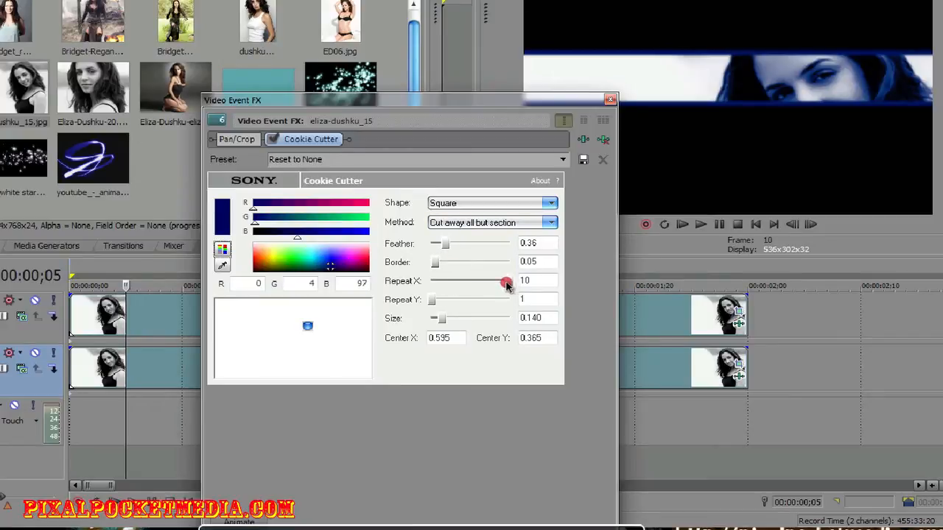
pyautogui.moveTo(507, 284); pyautogui.dragTo(547, 309)
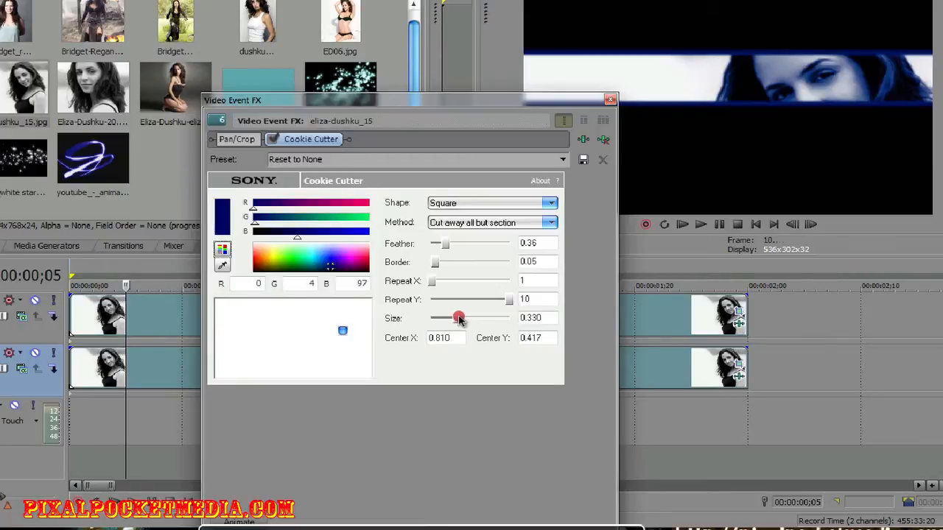
pyautogui.moveTo(498, 110); pyautogui.dragTo(484, 339)
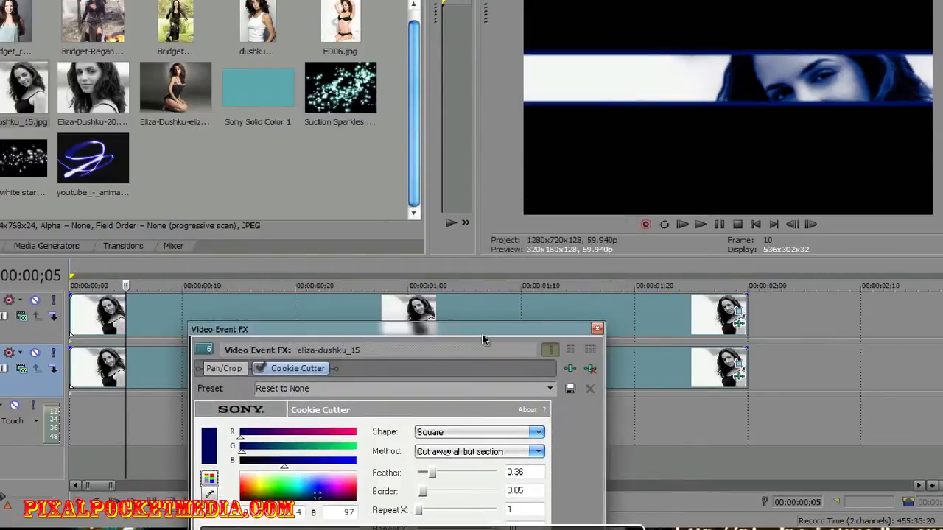
# Step: Change the upper photo track's compositing mode to blend it with the duplicate below, and check the preview at earlier frames
pyautogui.click(634, 380)
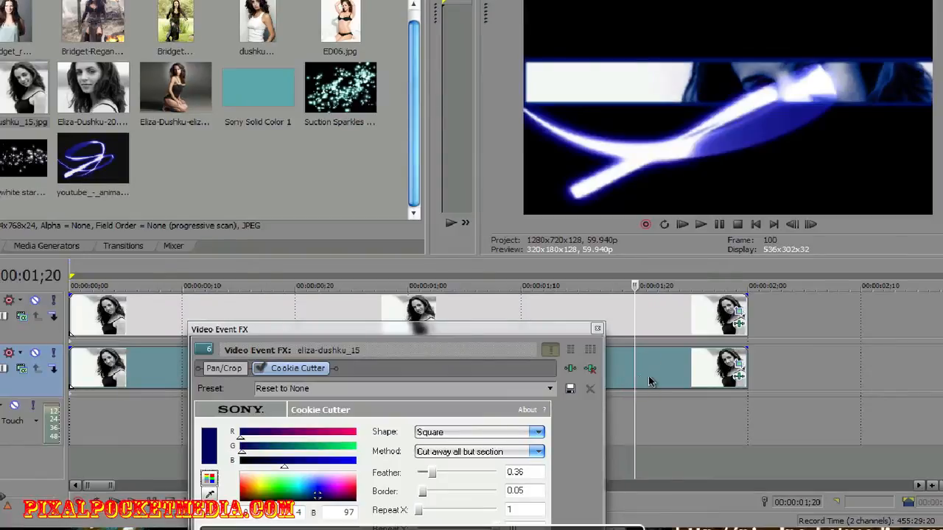
pyautogui.click(646, 379)
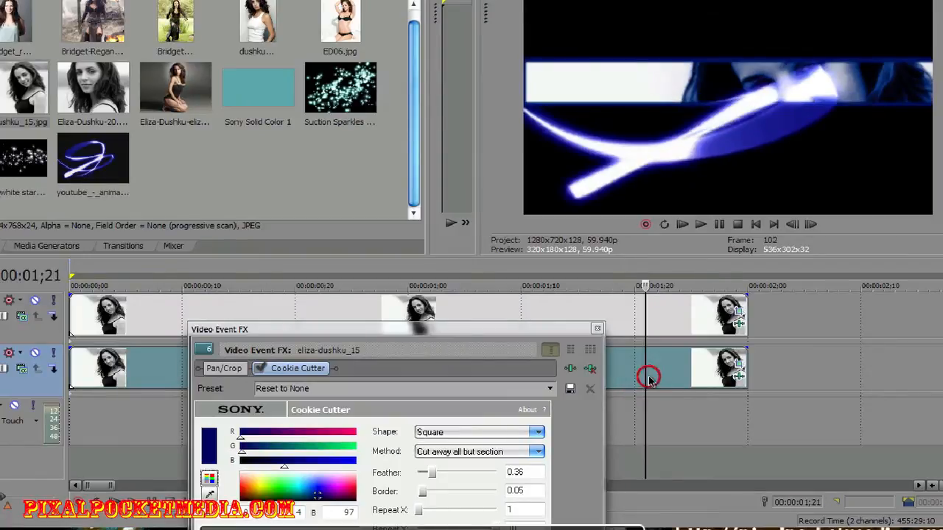
pyautogui.rightClick(26, 313)
pyautogui.click(66, 129)
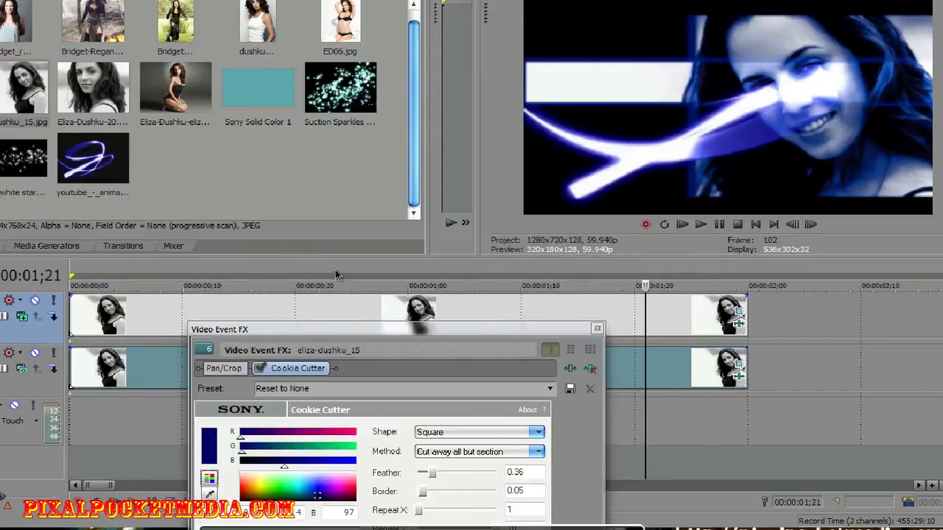
pyautogui.moveTo(535, 334); pyautogui.dragTo(551, 368)
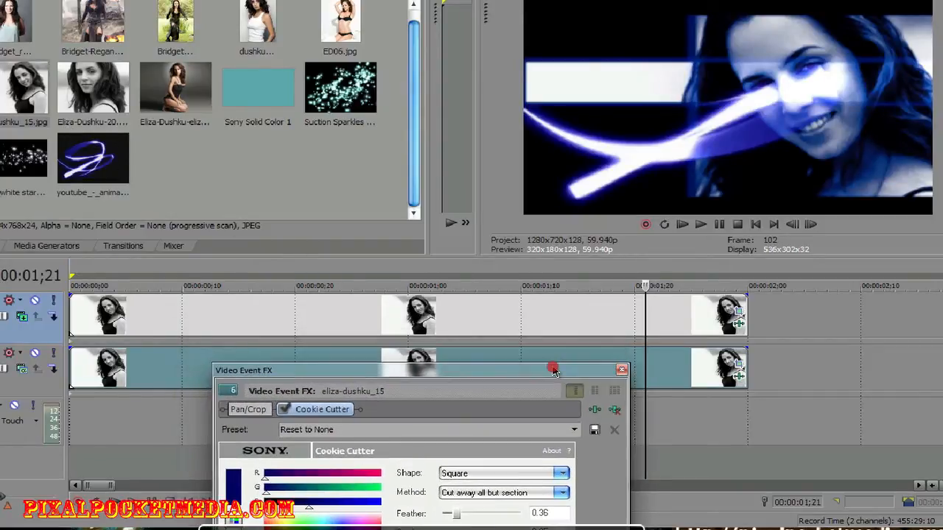
pyautogui.click(473, 351)
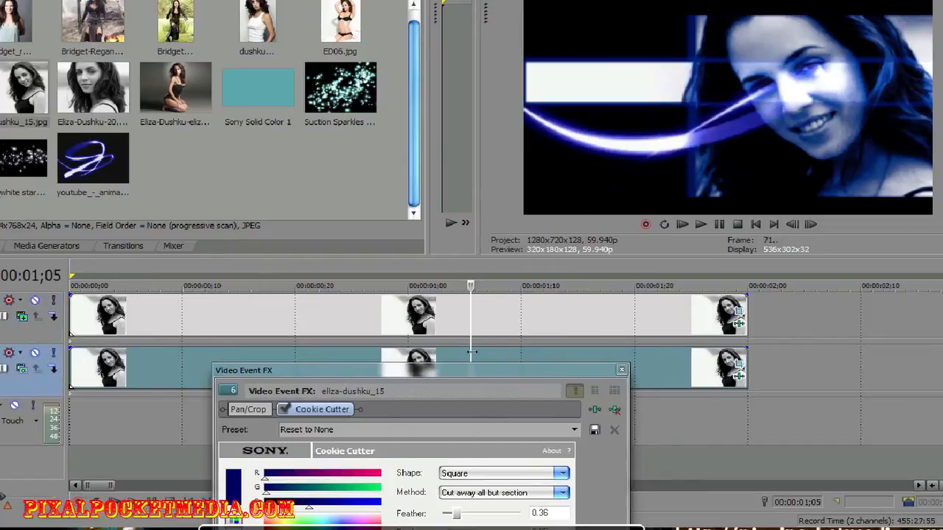
pyautogui.click(350, 363)
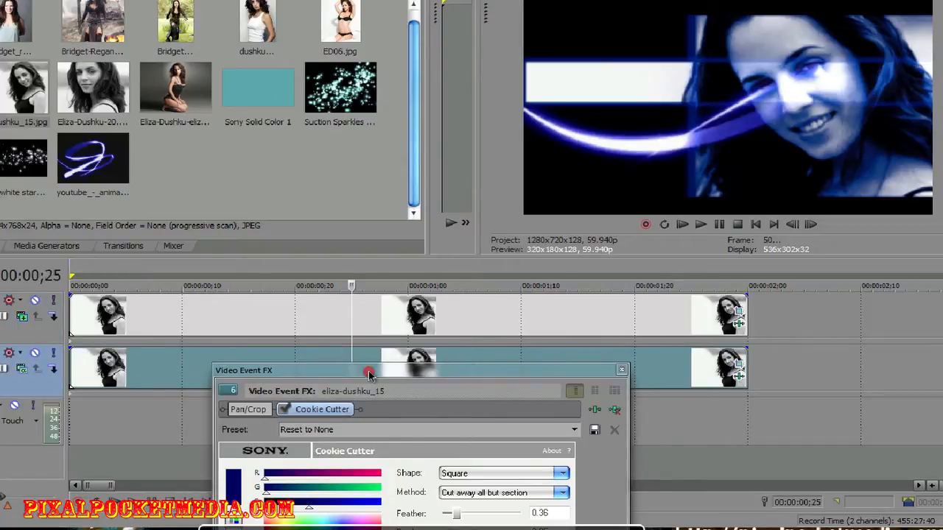
# Step: Set the duplicate event's Cookie Cutter to Repeat Y 6 and size 0.090 for a narrow vertical strip
pyautogui.moveTo(368, 372); pyautogui.dragTo(349, 286)
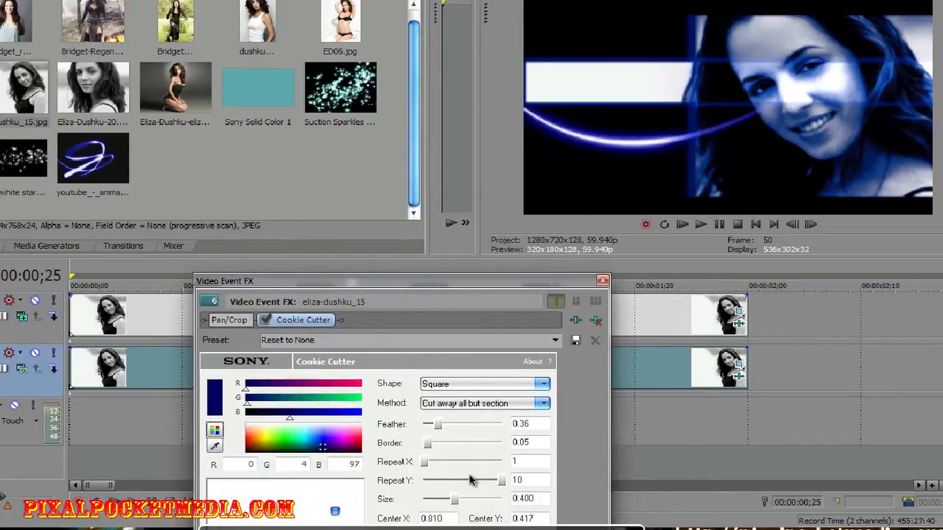
pyautogui.moveTo(492, 482); pyautogui.dragTo(417, 462)
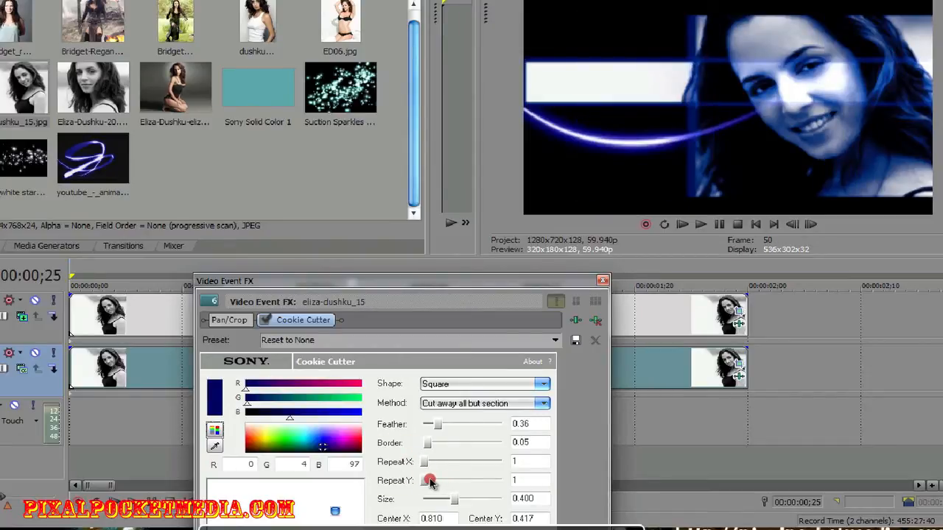
pyautogui.moveTo(452, 481); pyautogui.dragTo(434, 495)
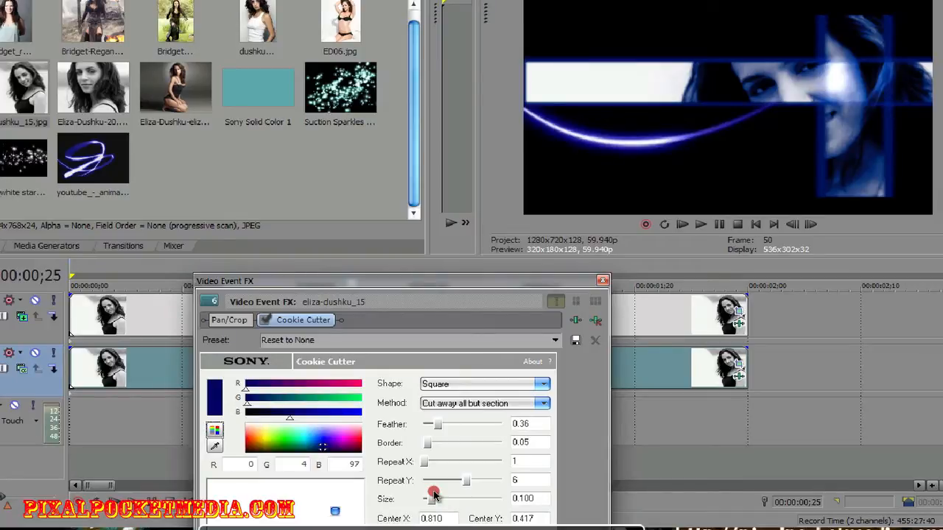
pyautogui.moveTo(434, 496); pyautogui.dragTo(433, 496)
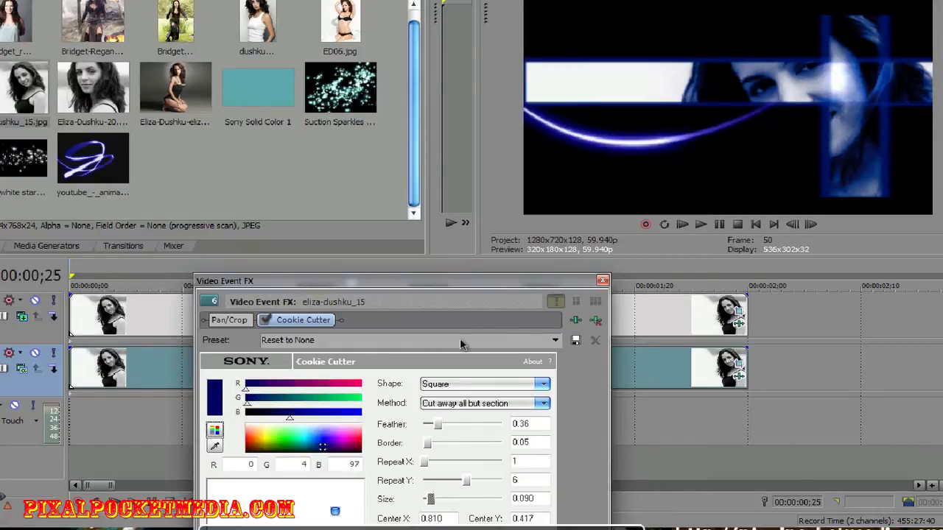
# Step: Set the vertical strip's Cookie Cutter feather to 0.66 and move its centre to 0.562, 0.826
pyautogui.click(436, 425)
pyautogui.moveTo(445, 424)
pyautogui.mouseDown()
pyautogui.moveTo(412, 424)
pyautogui.moveTo(443, 428)
pyautogui.mouseUp()
pyautogui.moveTo(447, 428); pyautogui.dragTo(446, 428)
pyautogui.moveTo(400, 286); pyautogui.dragTo(362, 135)
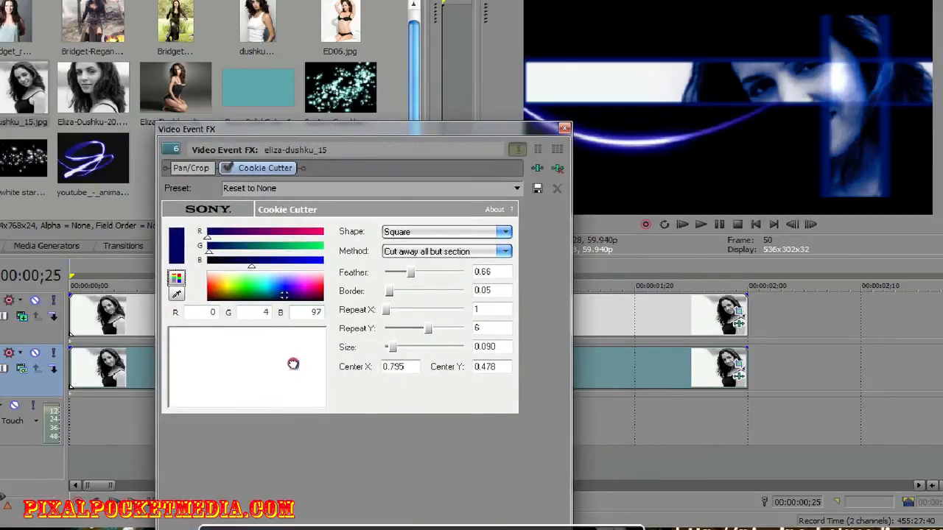
pyautogui.moveTo(293, 364); pyautogui.dragTo(255, 392)
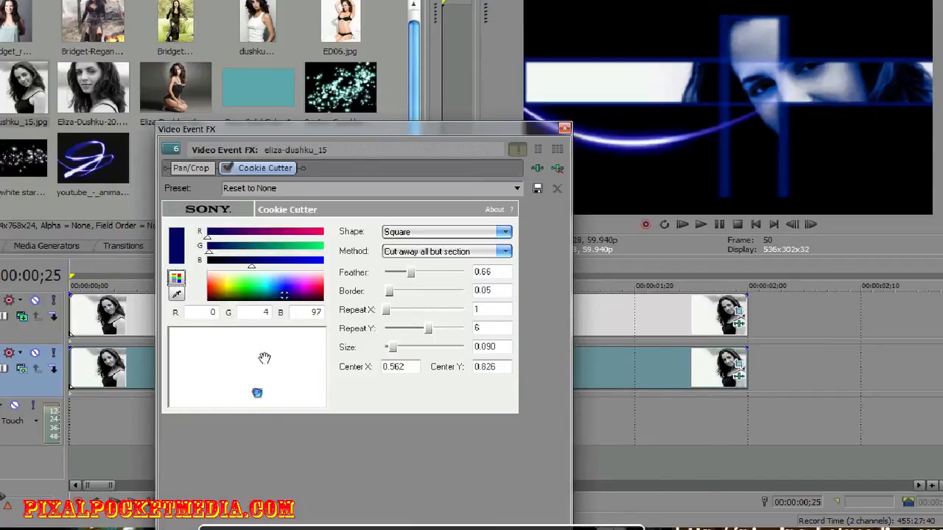
# Step: Enlarge the lower event's Pan/Crop frame at the start keyframe to about 976.3 by 677.3
pyautogui.click(564, 129)
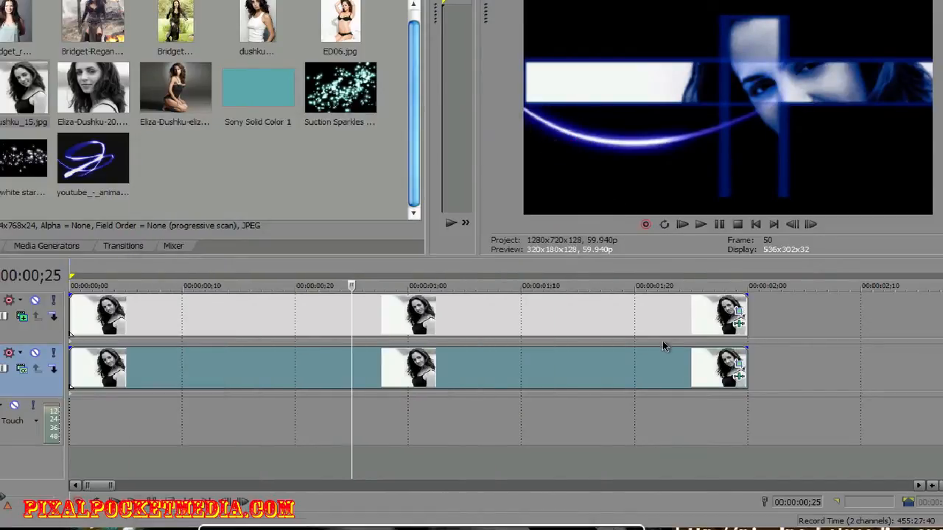
pyautogui.click(738, 369)
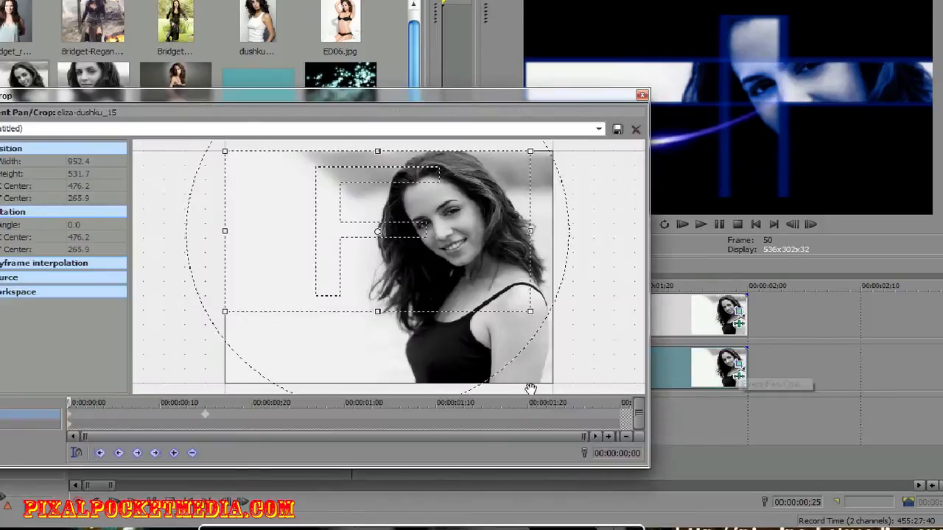
pyautogui.moveTo(529, 310); pyautogui.dragTo(538, 355)
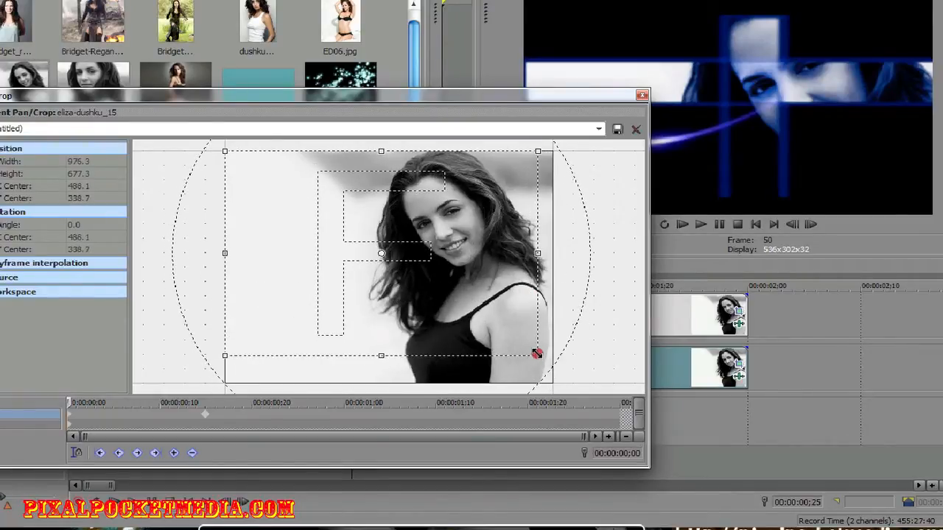
pyautogui.click(642, 95)
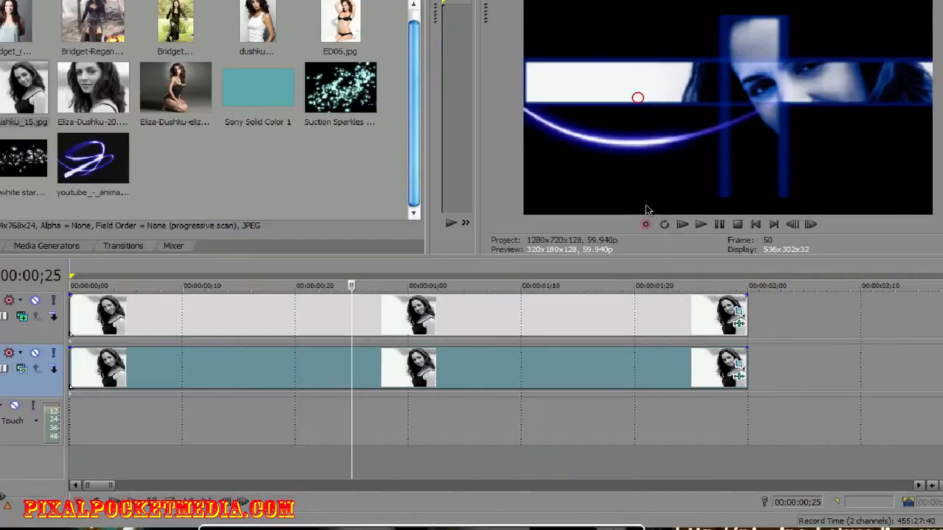
# Step: Shrink the upper event's Pan/Crop frame at the 00:00:00;15 keyframe to about 735.2 by 343.2
pyautogui.click(739, 312)
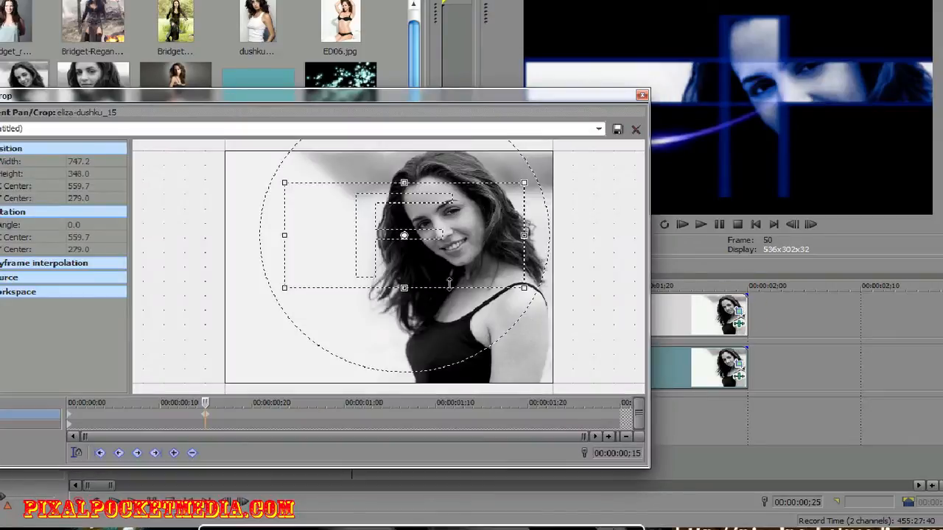
pyautogui.moveTo(524, 288)
pyautogui.mouseDown()
pyautogui.moveTo(531, 320)
pyautogui.moveTo(531, 287)
pyautogui.moveTo(521, 300)
pyautogui.moveTo(536, 295)
pyautogui.moveTo(521, 287)
pyautogui.mouseUp()
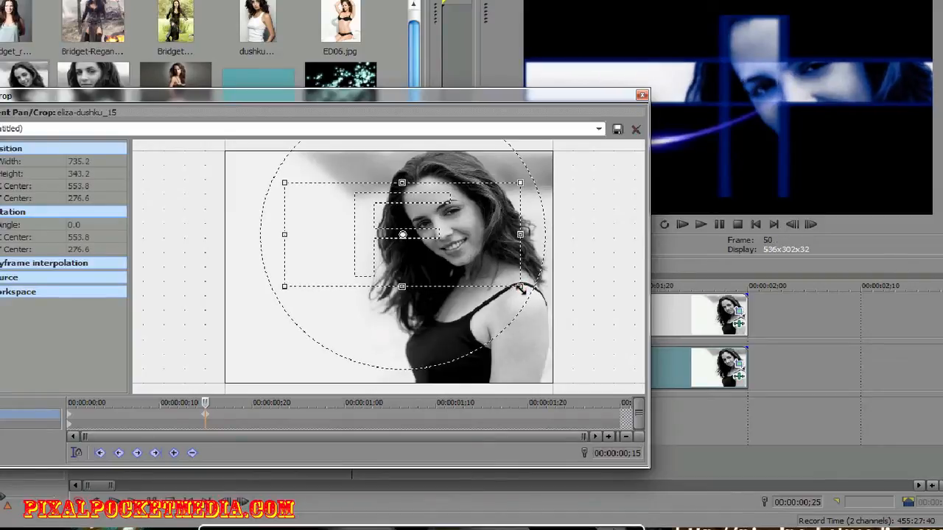
pyautogui.click(643, 93)
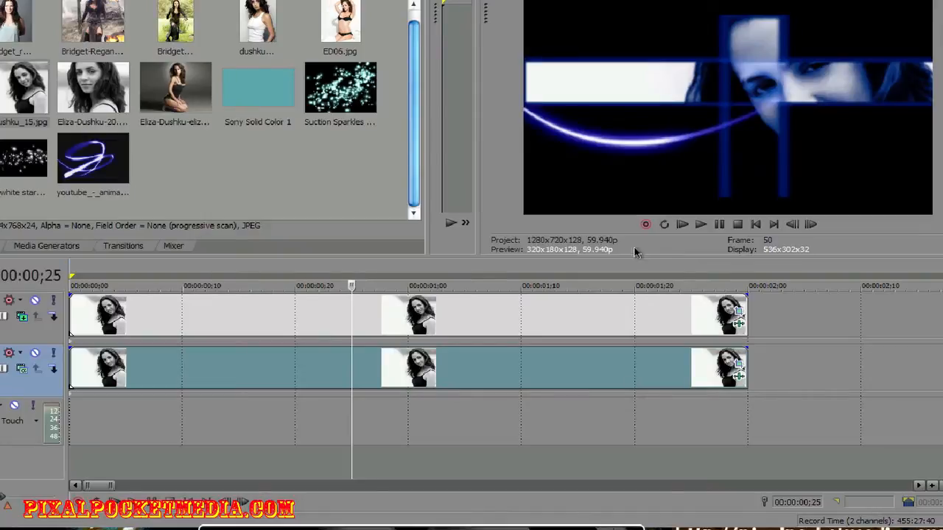
# Step: Animate the upper event's Cookie Cutter with a keyframe at 00:00:00;04 that moves the horizontal strip's centre to about 0.605, 0.339
pyautogui.click(738, 322)
pyautogui.moveTo(412, 124); pyautogui.dragTo(390, 43)
pyautogui.click(182, 468)
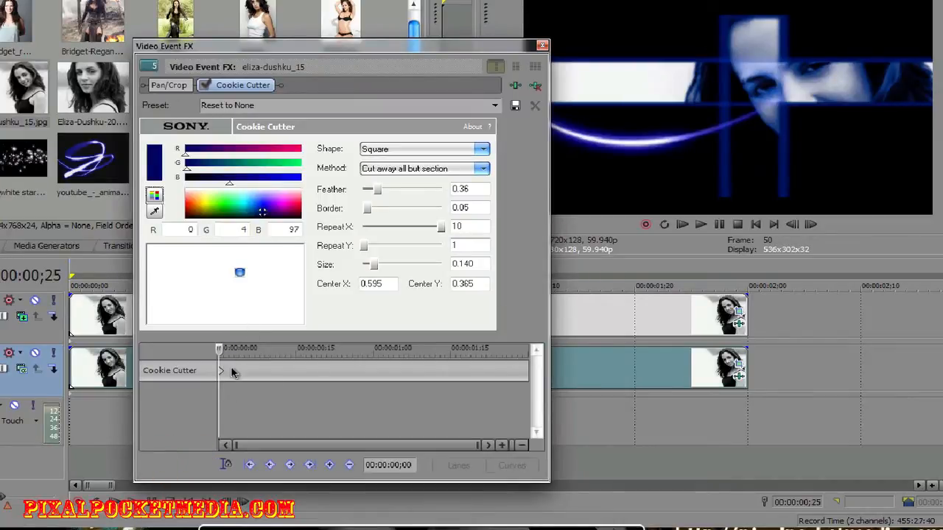
pyautogui.click(243, 374)
pyautogui.moveTo(239, 270)
pyautogui.mouseDown()
pyautogui.moveTo(151, 256)
pyautogui.moveTo(242, 269)
pyautogui.mouseUp()
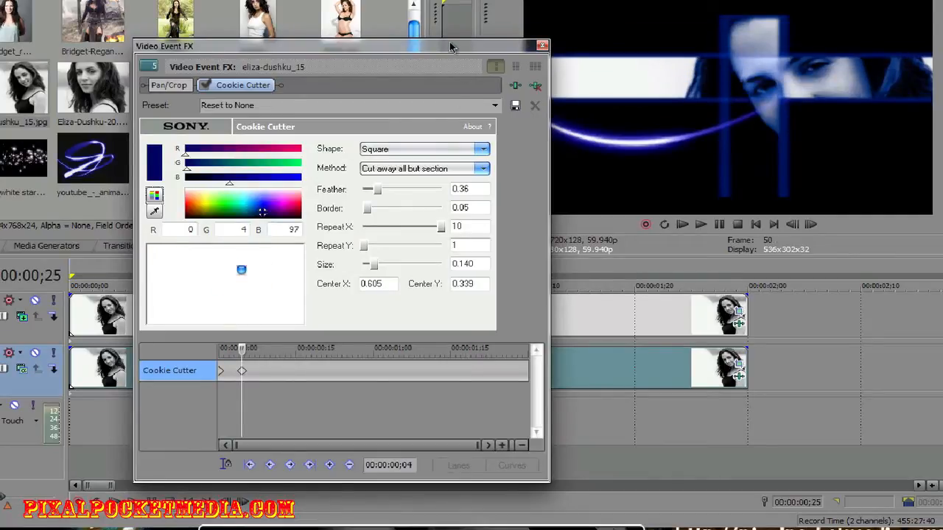
pyautogui.moveTo(450, 45); pyautogui.dragTo(403, 104)
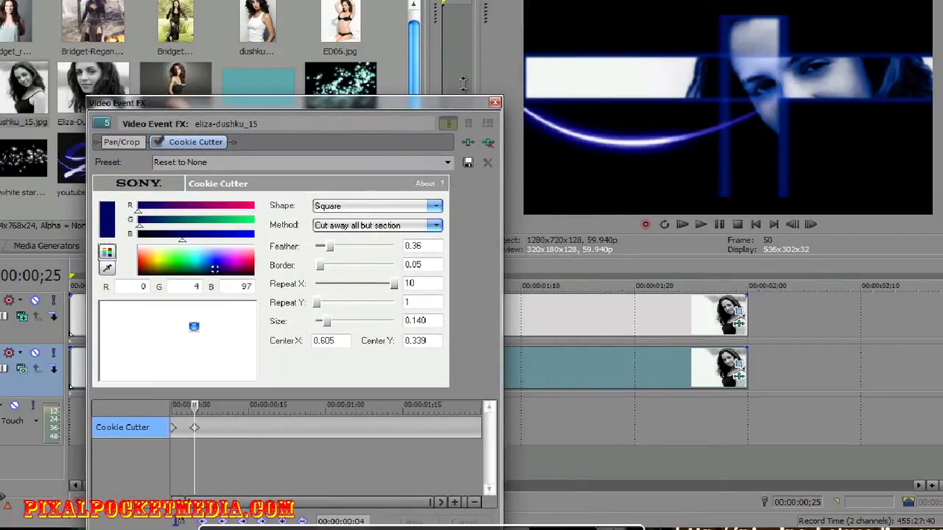
pyautogui.click(496, 103)
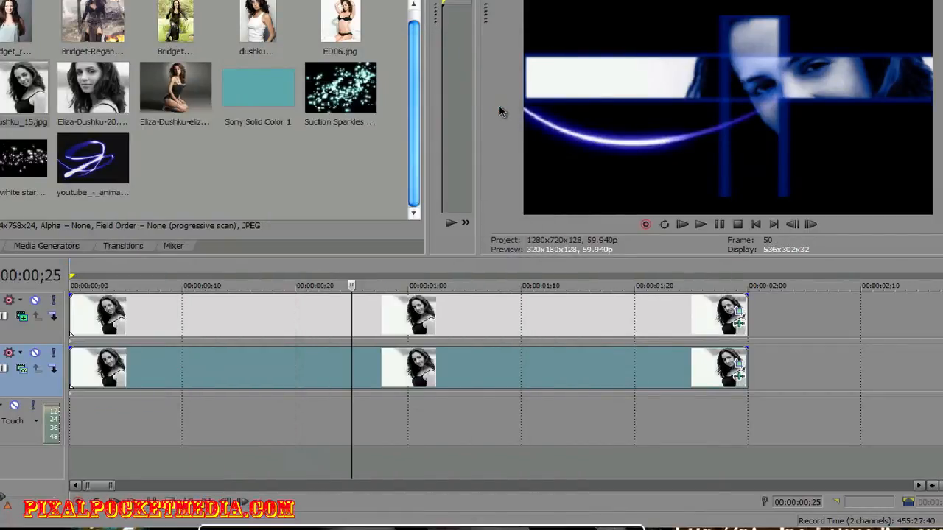
pyautogui.click(739, 328)
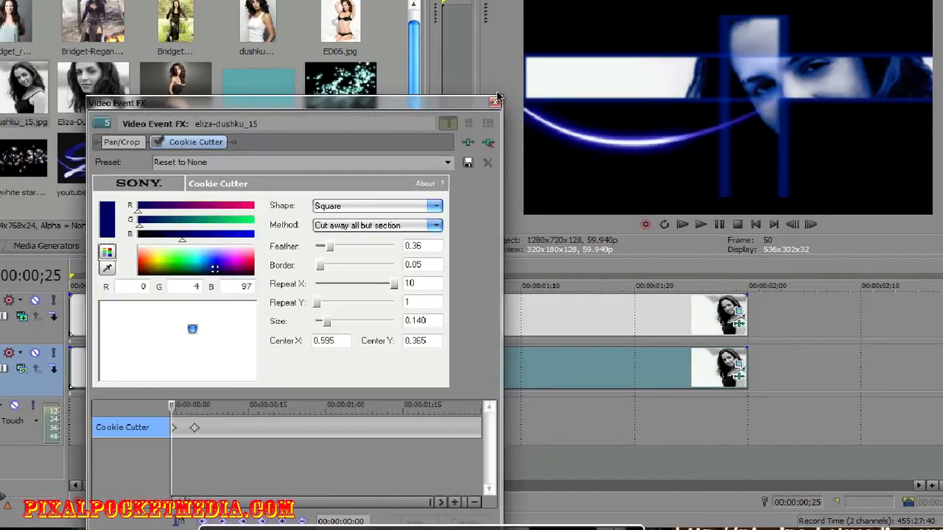
pyautogui.click(496, 103)
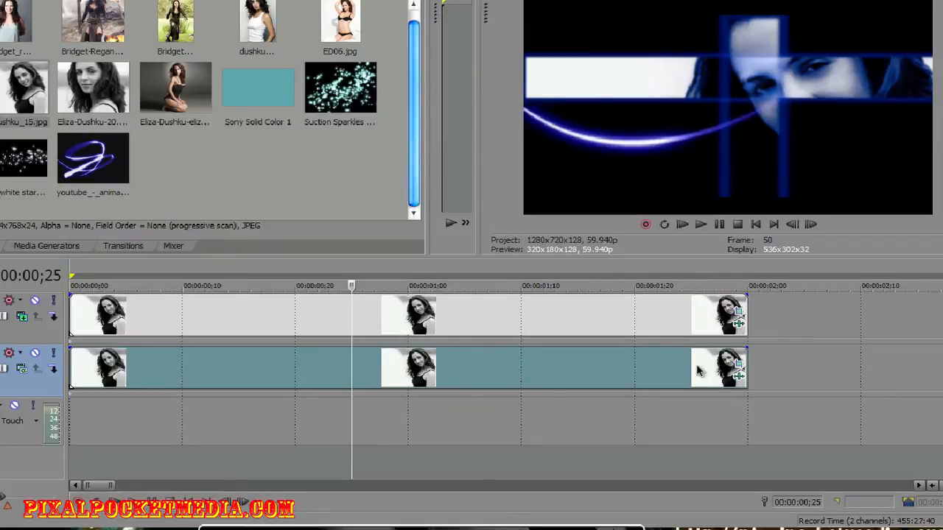
# Step: Animate the lower event's Cookie Cutter with a keyframe at 00:00:00;05 that moves the vertical strip's centre to about 0.062, 0.522
pyautogui.click(738, 379)
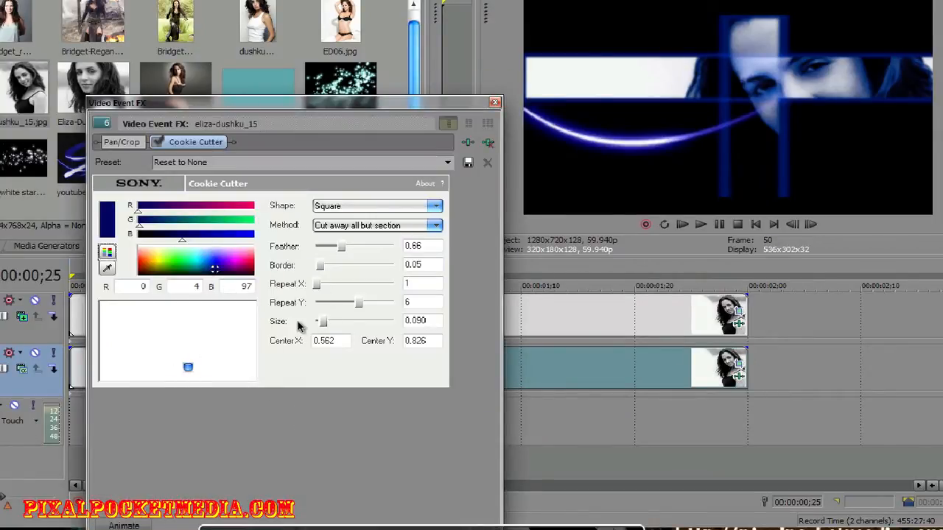
pyautogui.click(124, 525)
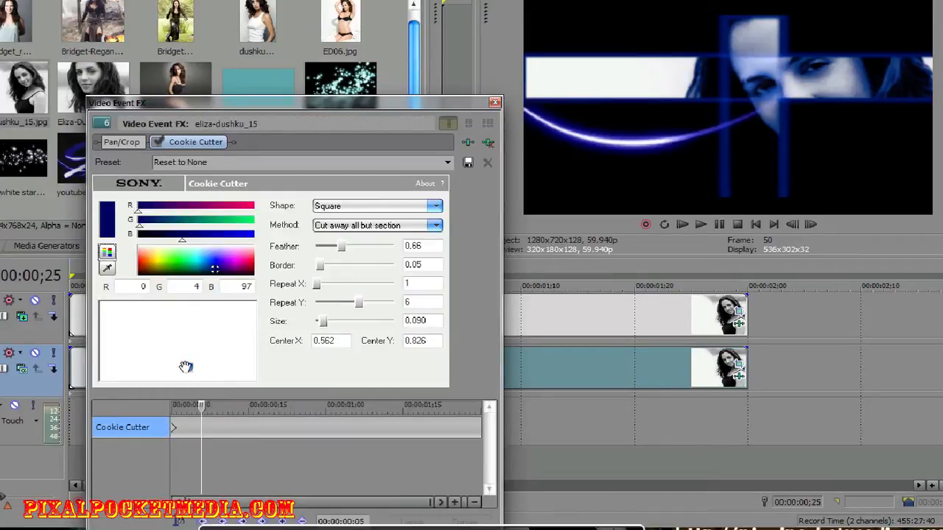
pyautogui.moveTo(186, 366); pyautogui.dragTo(138, 319)
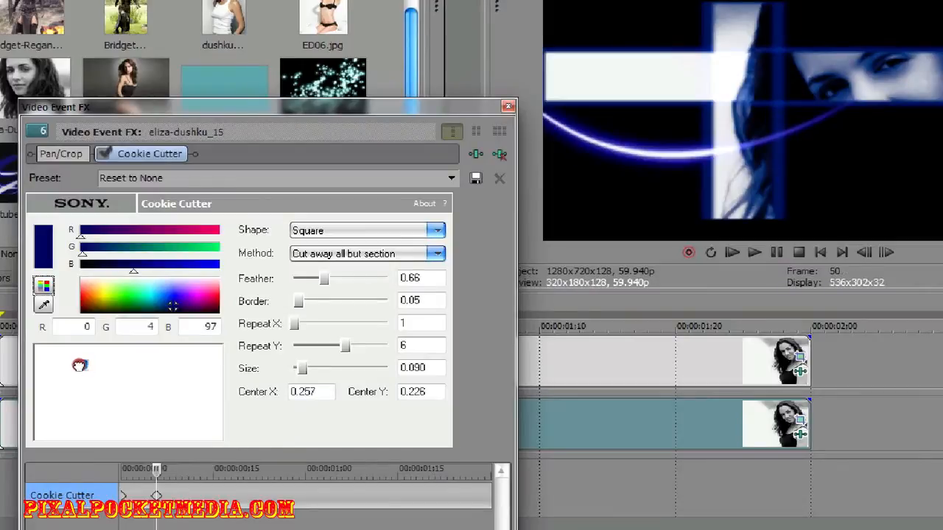
pyautogui.moveTo(80, 366); pyautogui.dragTo(219, 403)
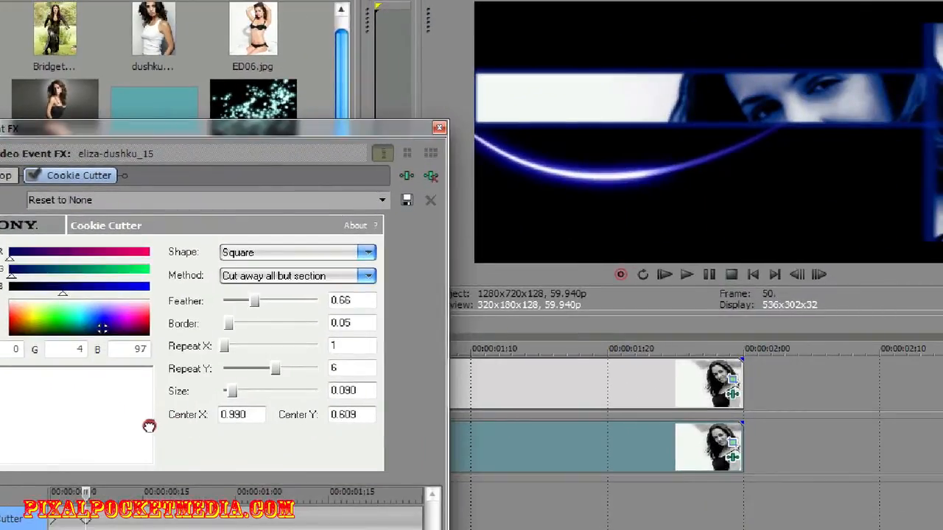
pyautogui.moveTo(149, 427); pyautogui.dragTo(54, 378)
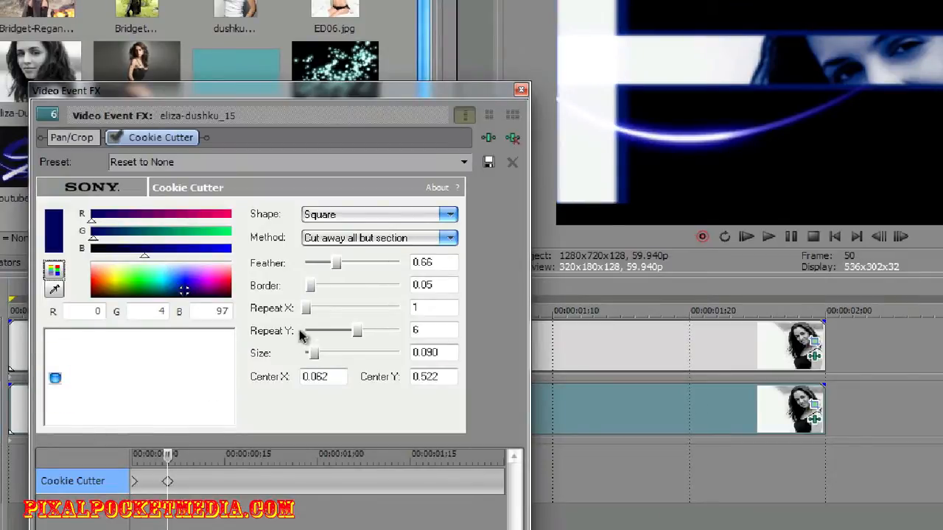
# Step: At the lower event's 00:00:00;05 Cookie Cutter keyframe, set Repeat Y to 10, size to 0.190 and centre to about 0.148, 0.643
pyautogui.moveTo(311, 358)
pyautogui.mouseDown()
pyautogui.moveTo(321, 358)
pyautogui.moveTo(309, 358)
pyautogui.mouseUp()
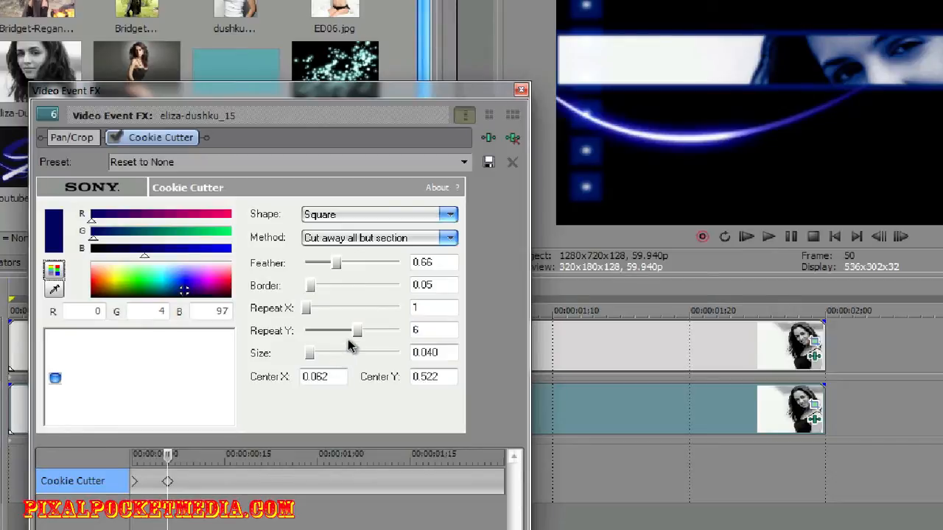
pyautogui.moveTo(357, 331); pyautogui.dragTo(420, 335)
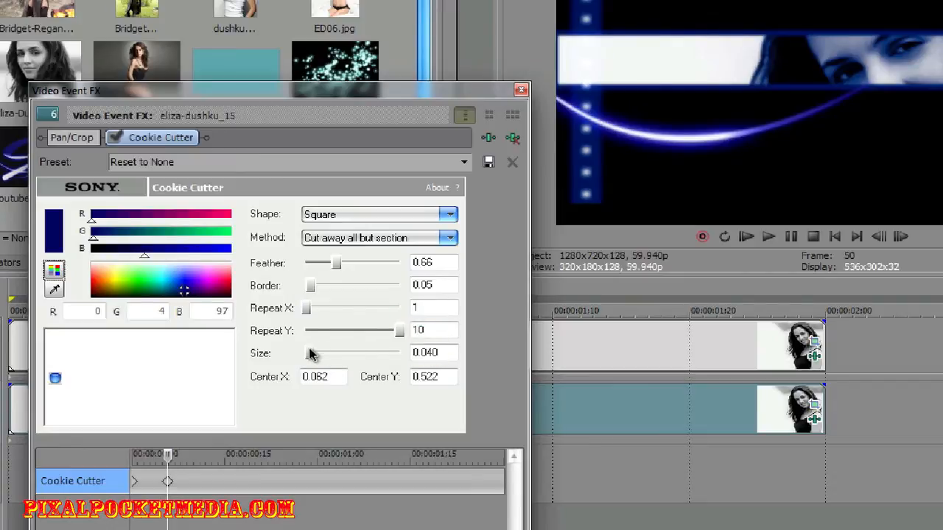
pyautogui.moveTo(312, 354); pyautogui.dragTo(322, 357)
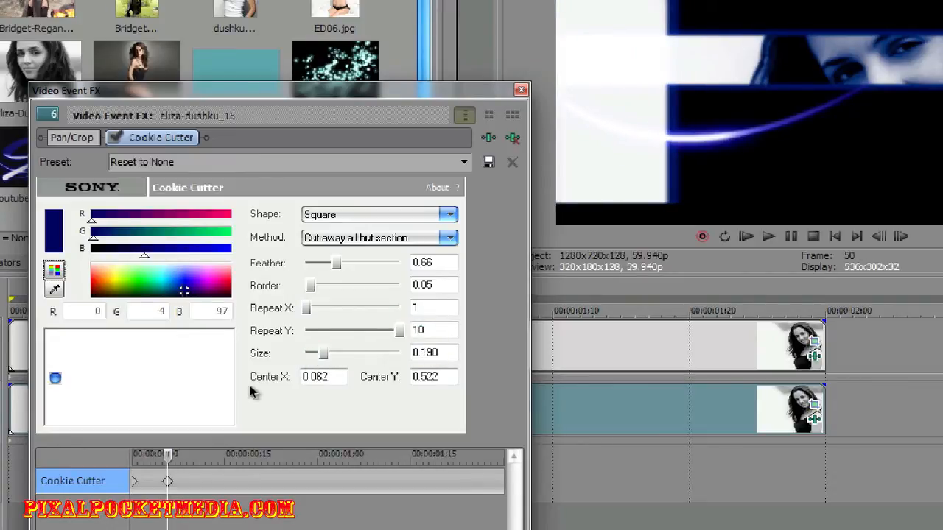
pyautogui.moveTo(55, 378)
pyautogui.mouseDown()
pyautogui.moveTo(63, 311)
pyautogui.moveTo(60, 361)
pyautogui.moveTo(143, 429)
pyautogui.moveTo(146, 402)
pyautogui.moveTo(70, 389)
pyautogui.mouseUp()
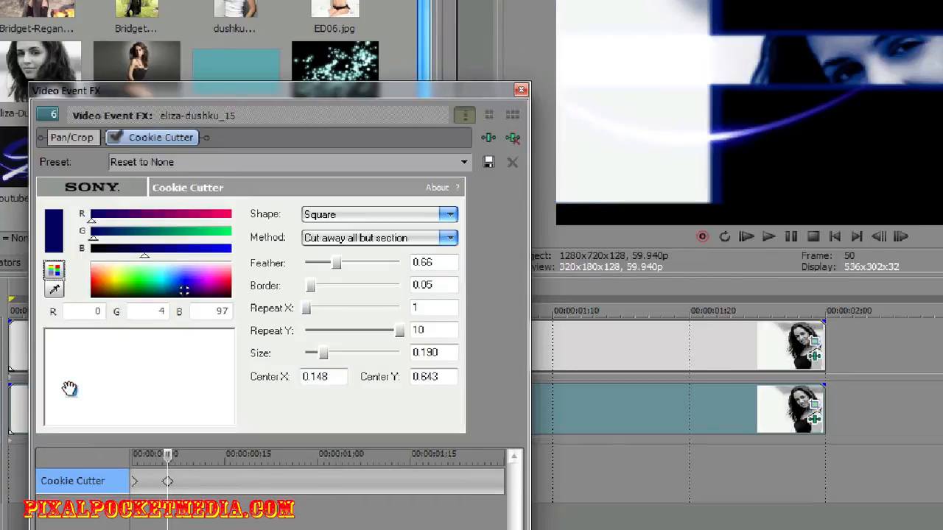
pyautogui.click(521, 90)
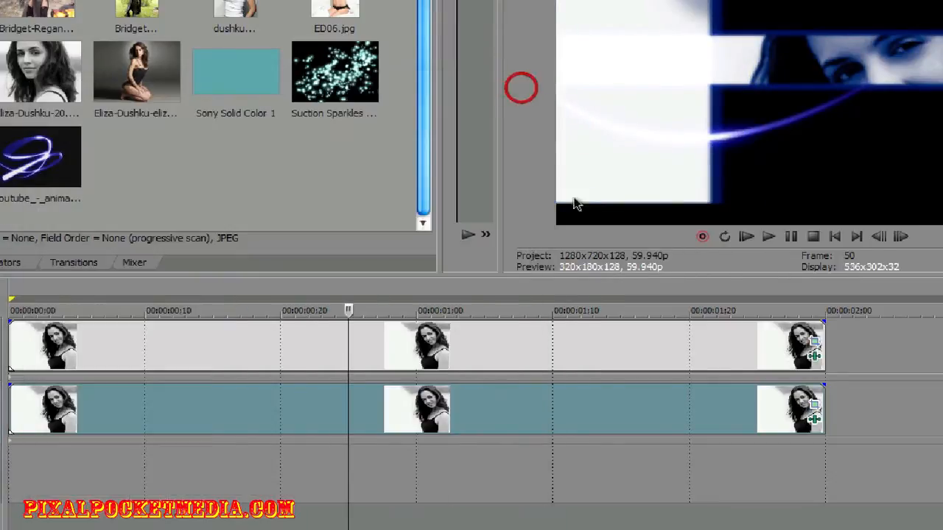
# Step: Move the lower event's starting Pan/Crop frame down to centre about 483.4, 391.2, and shift its window away from the preview
pyautogui.click(814, 412)
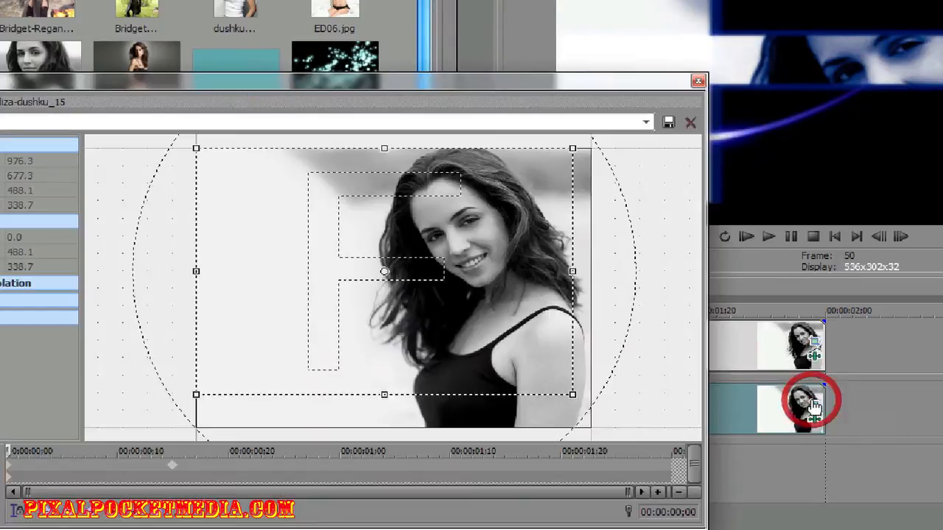
pyautogui.moveTo(407, 363); pyautogui.dragTo(407, 370)
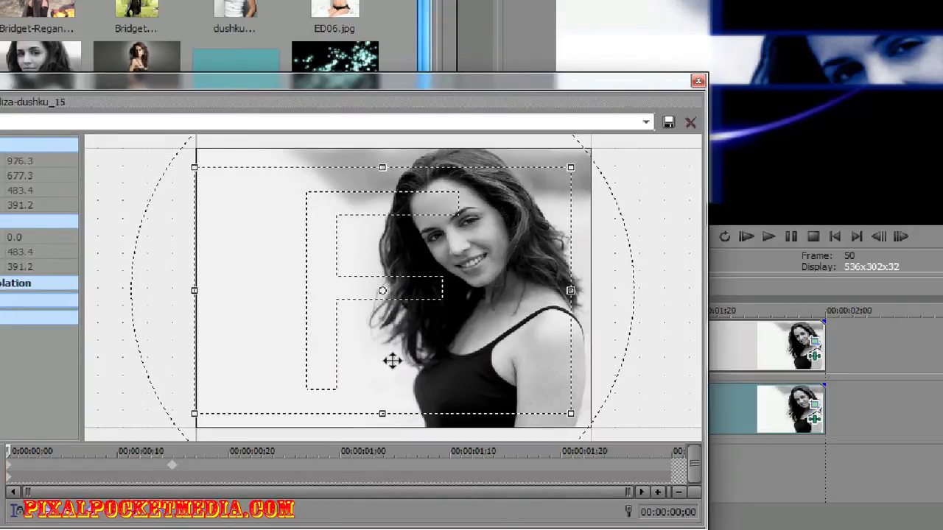
pyautogui.moveTo(617, 84); pyautogui.dragTo(502, 86)
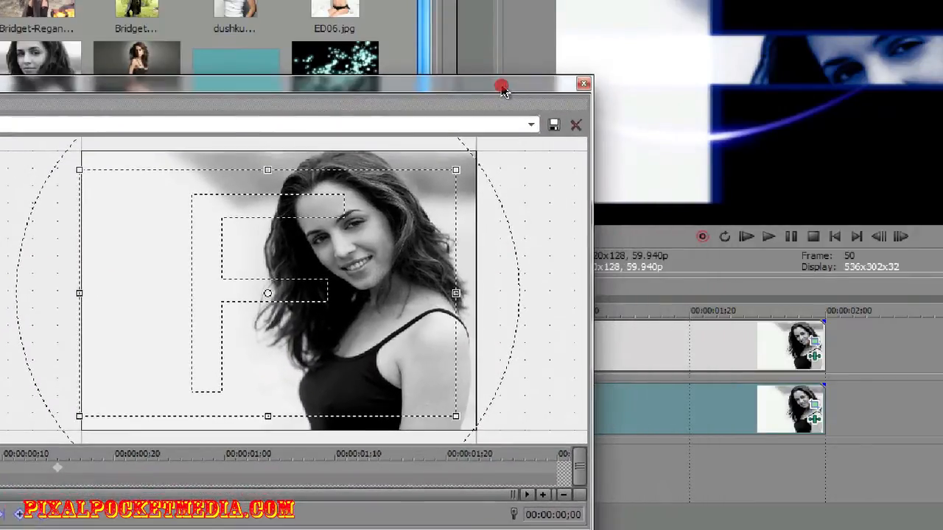
# Step: At the lower event's 00:00:00;15 Pan/Crop keyframe, reposition the frame over the face and enlarge it to about 768.7 by 436.3
pyautogui.click(57, 475)
pyautogui.moveTo(283, 230); pyautogui.dragTo(298, 206)
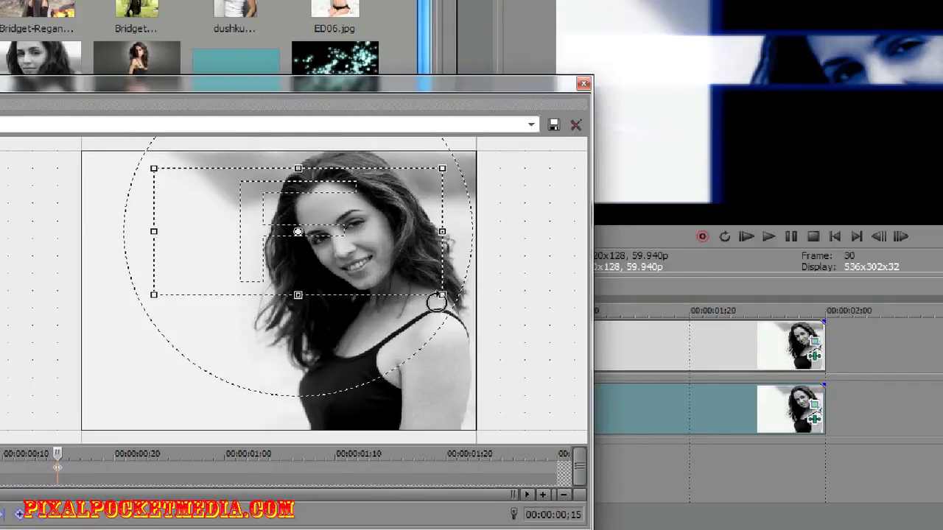
pyautogui.moveTo(440, 297); pyautogui.dragTo(449, 329)
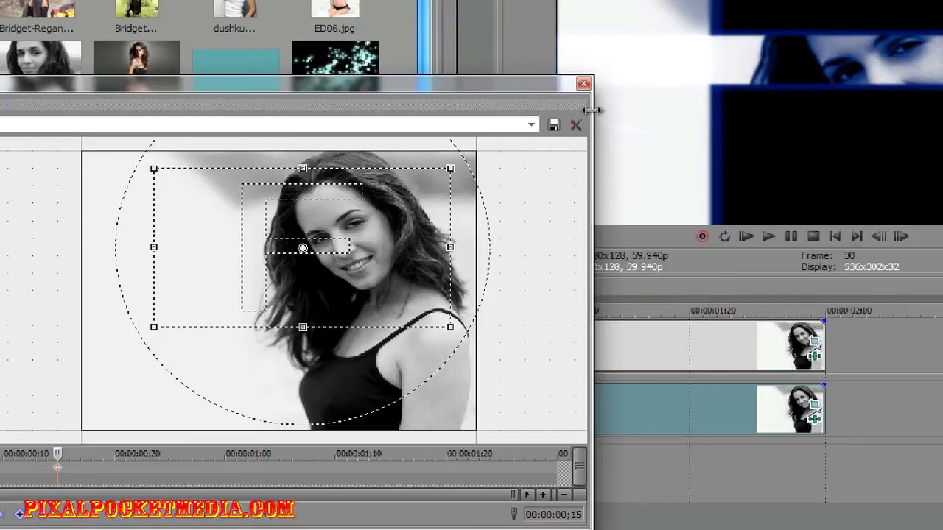
pyautogui.click(584, 84)
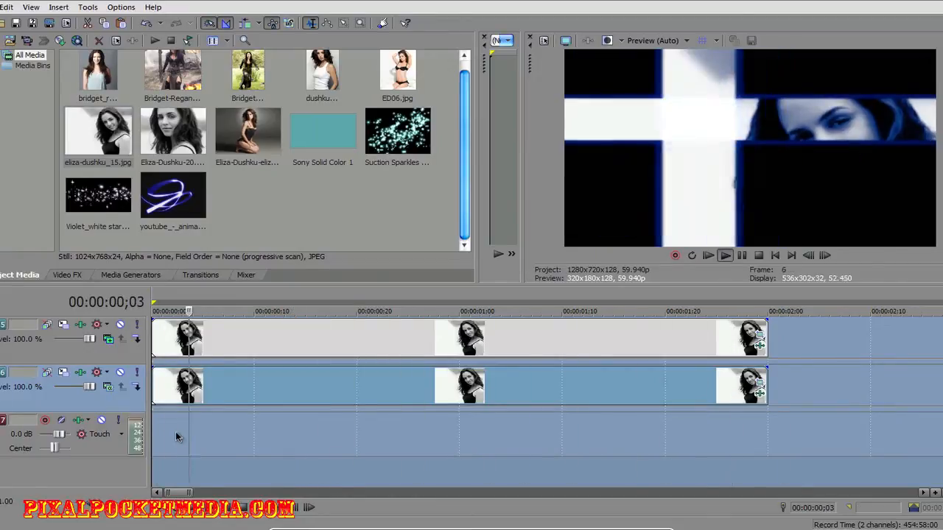
# Step: Play the animated photo strips from the start to review their motion in the preview
pyautogui.press('space')
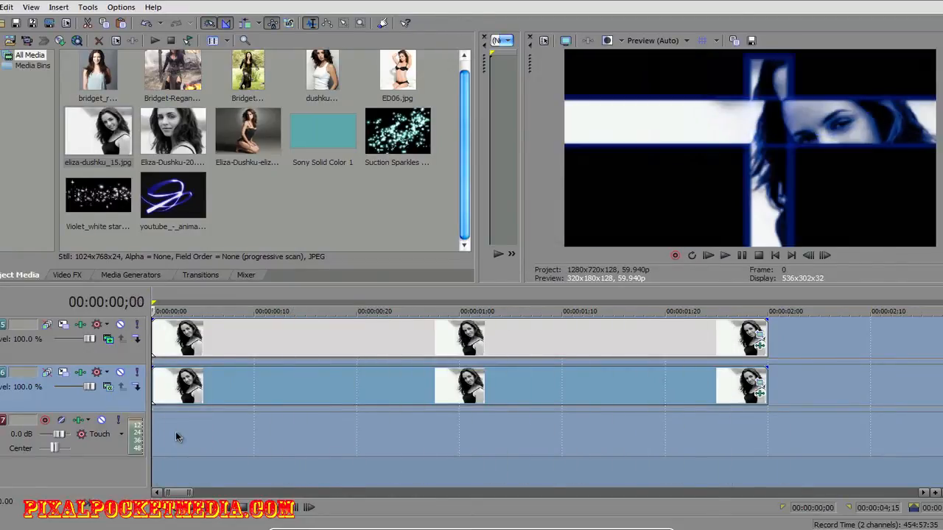
pyautogui.press('space')
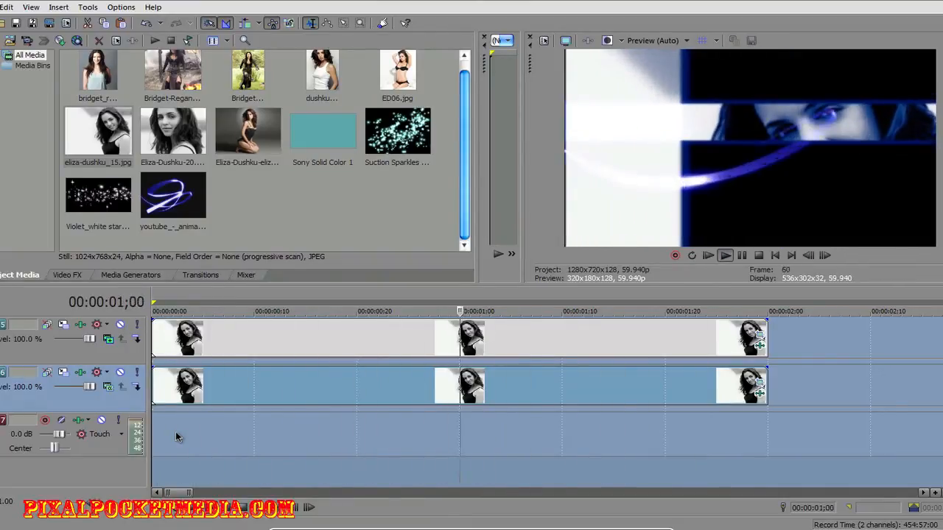
pyautogui.press('space')
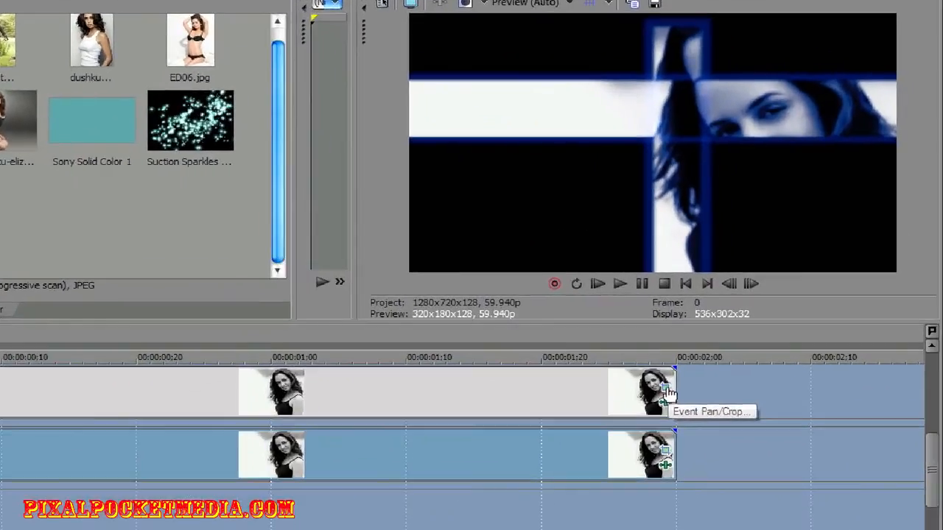
# Step: Open the lower event's Pan/Crop, try moving the 00:00:00;15 crop frame upward, and undo the move
pyautogui.click(666, 453)
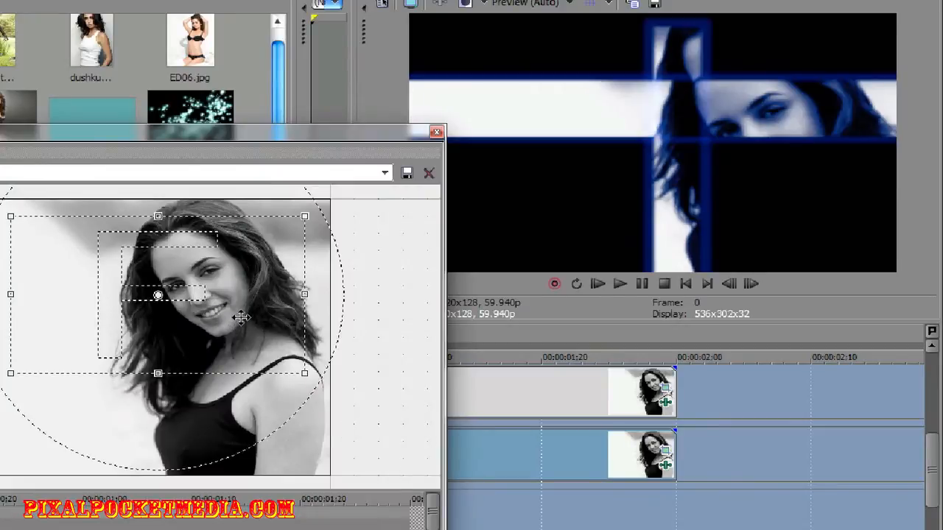
pyautogui.moveTo(256, 304); pyautogui.dragTo(237, 275)
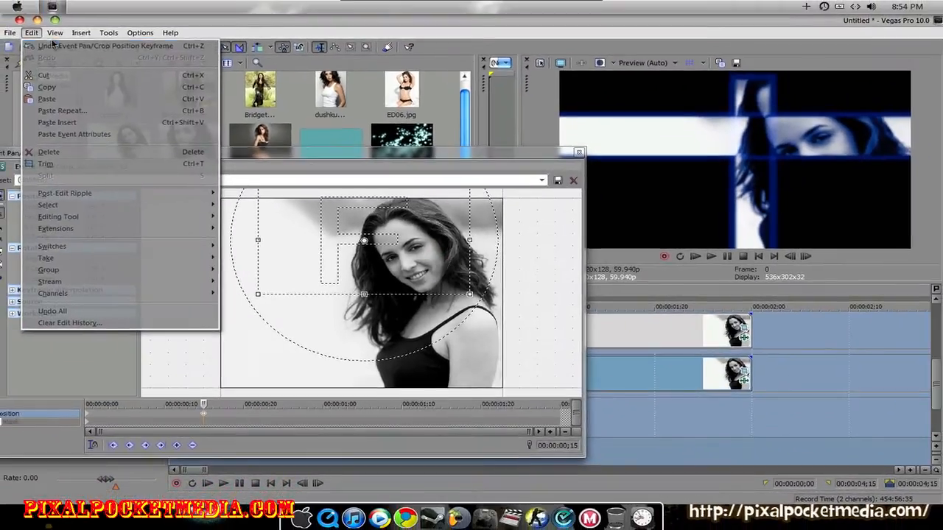
pyautogui.click(0, 1)
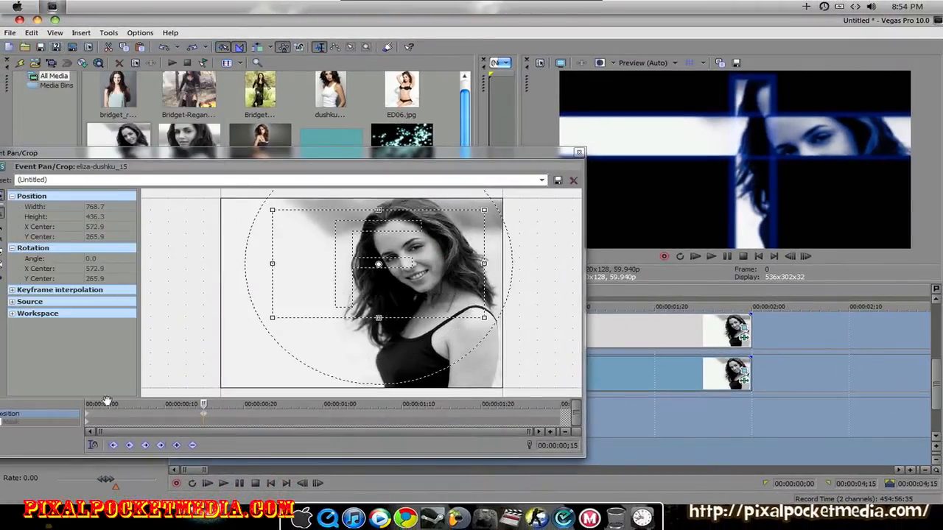
# Step: At the lower event's starting Pan/Crop keyframe, resize the frame to about 904.7 by 612.9, centred at 438.0, 275.4, and close the window
pyautogui.click(89, 417)
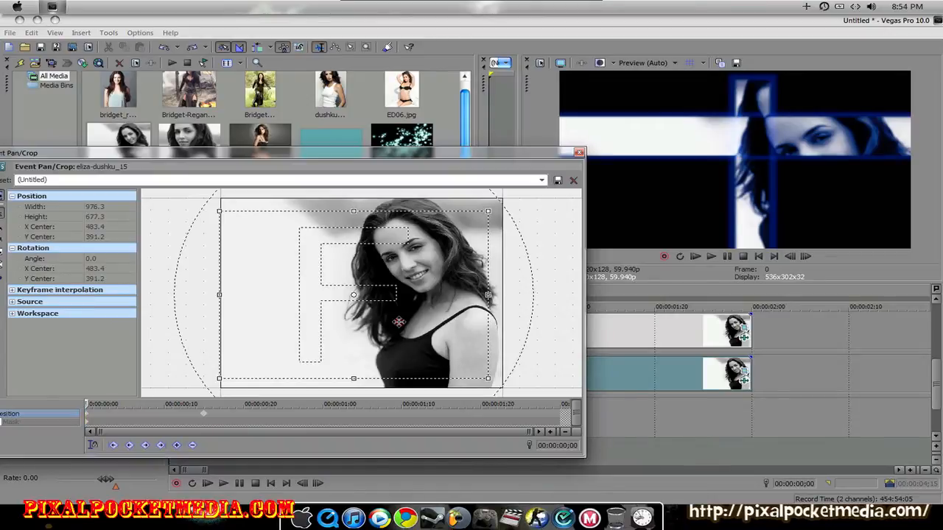
pyautogui.moveTo(398, 322); pyautogui.dragTo(389, 280)
pyautogui.moveTo(479, 337); pyautogui.dragTo(457, 320)
pyautogui.moveTo(440, 280); pyautogui.dragTo(446, 299)
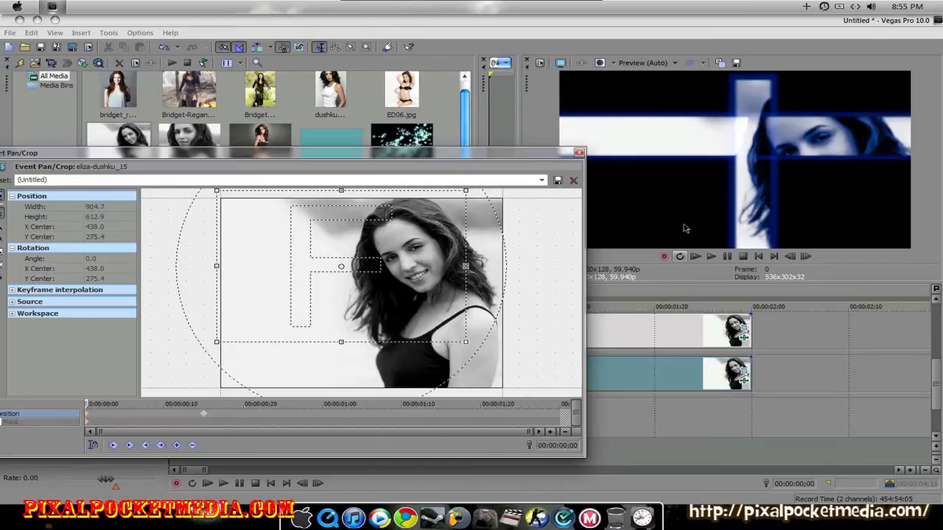
pyautogui.click(580, 152)
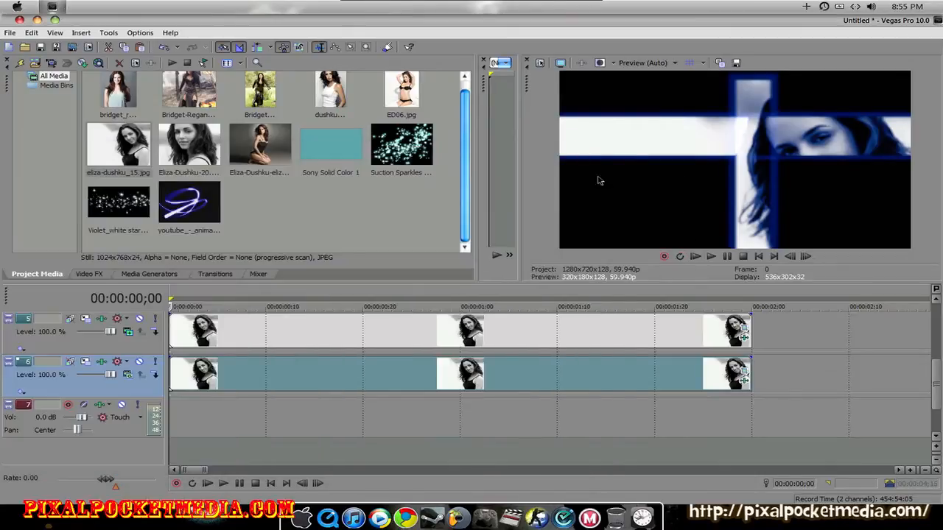
# Step: Open the upper event's Pan/Crop, try moving the 00:00:00;15 crop frame up towards the forehead, and undo the move
pyautogui.click(744, 333)
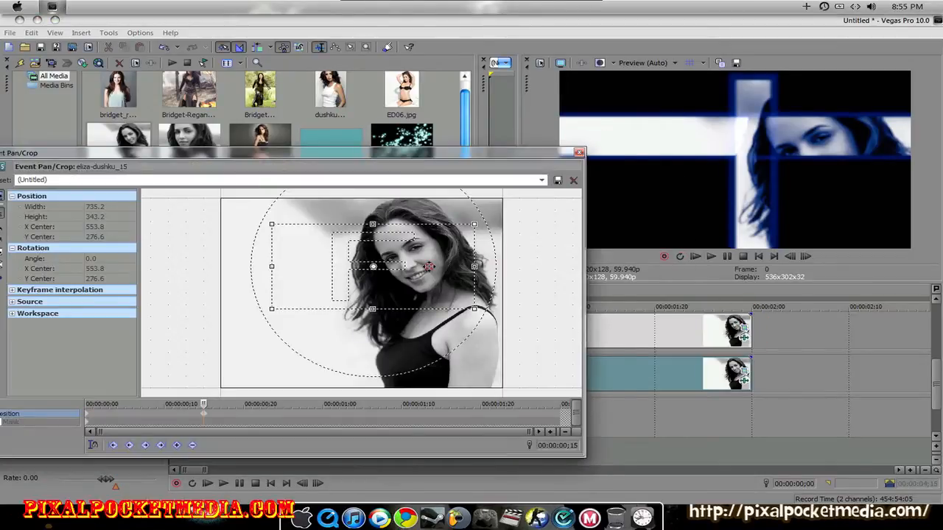
pyautogui.moveTo(428, 267); pyautogui.dragTo(440, 250)
pyautogui.click(32, 33)
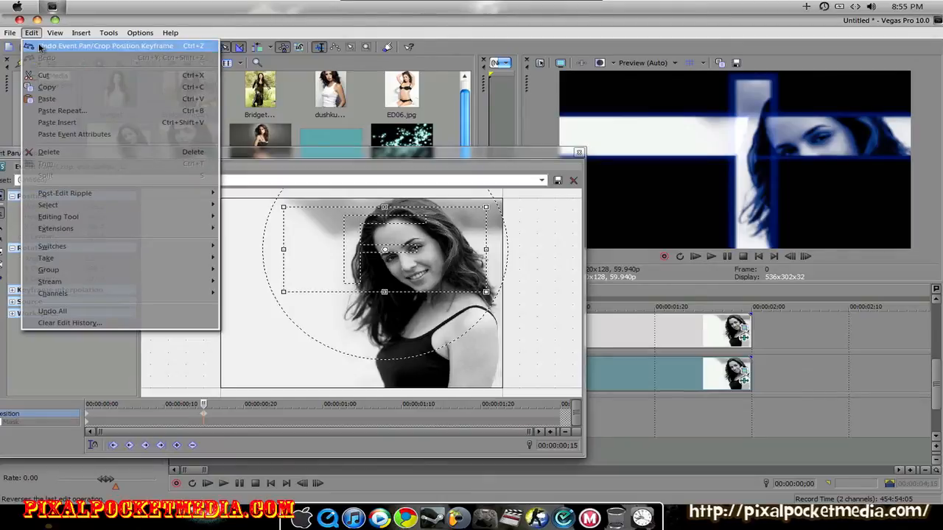
pyautogui.click(73, 45)
# Step: At the upper event's starting Pan/Crop keyframe, shift the crop frame left, shrink it slightly, and close the window
pyautogui.click(88, 420)
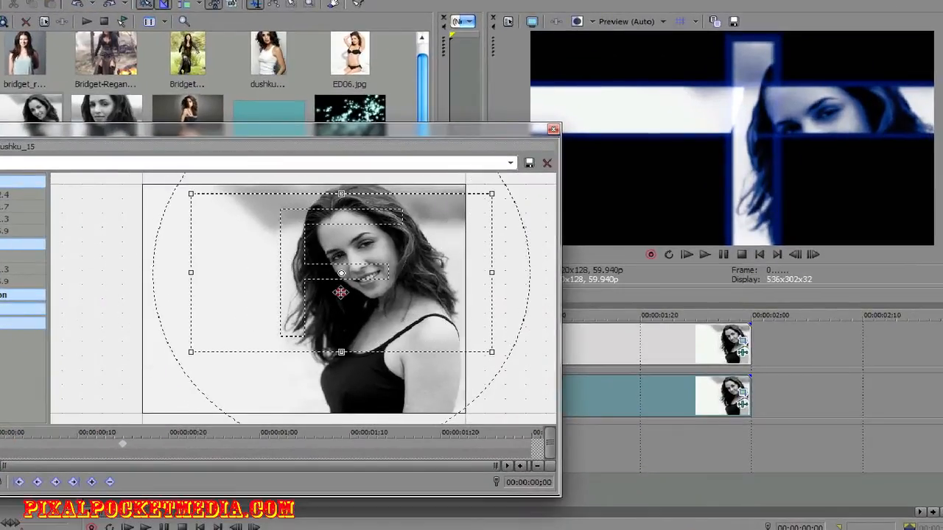
pyautogui.moveTo(340, 293); pyautogui.dragTo(277, 286)
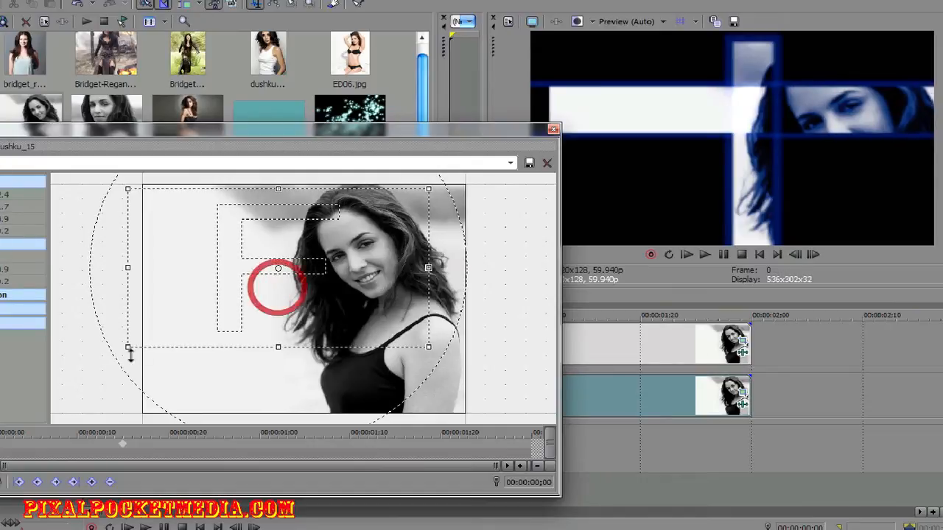
pyautogui.moveTo(129, 347); pyautogui.dragTo(159, 333)
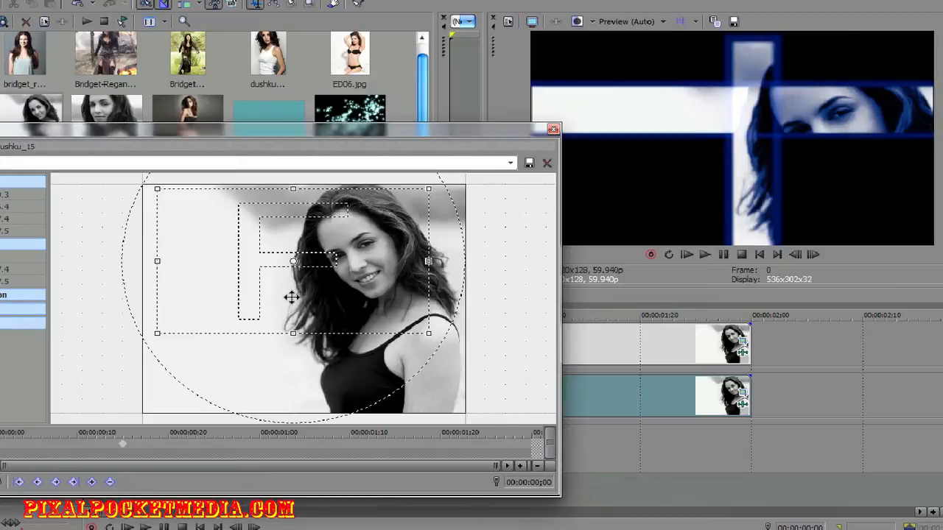
pyautogui.click(555, 130)
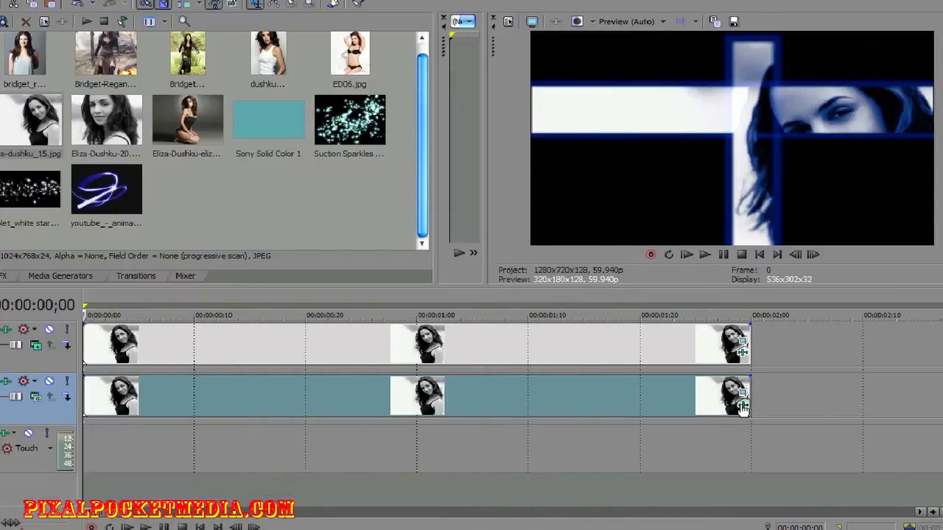
# Step: Set the size of the lower event's Cookie Cutter to 0.100 at its starting keyframe, and close the effect window
pyautogui.click(741, 404)
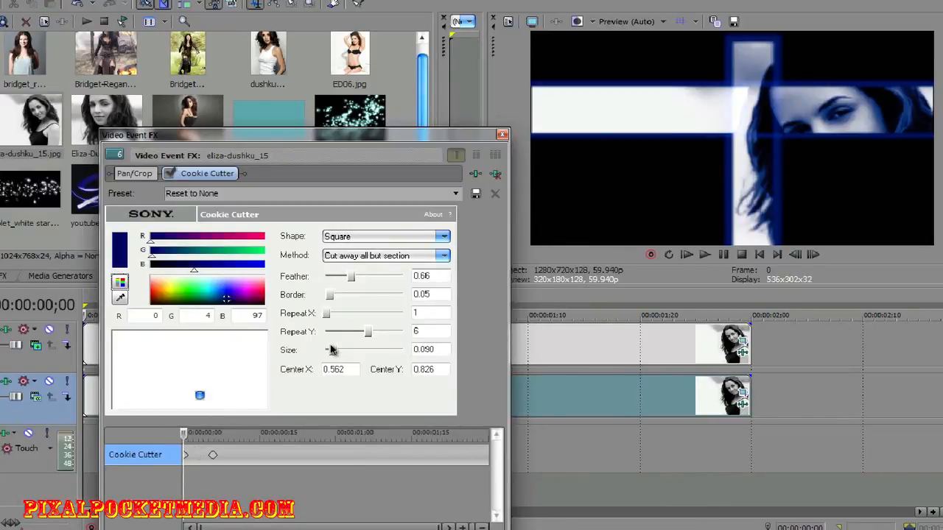
pyautogui.moveTo(332, 352); pyautogui.dragTo(334, 353)
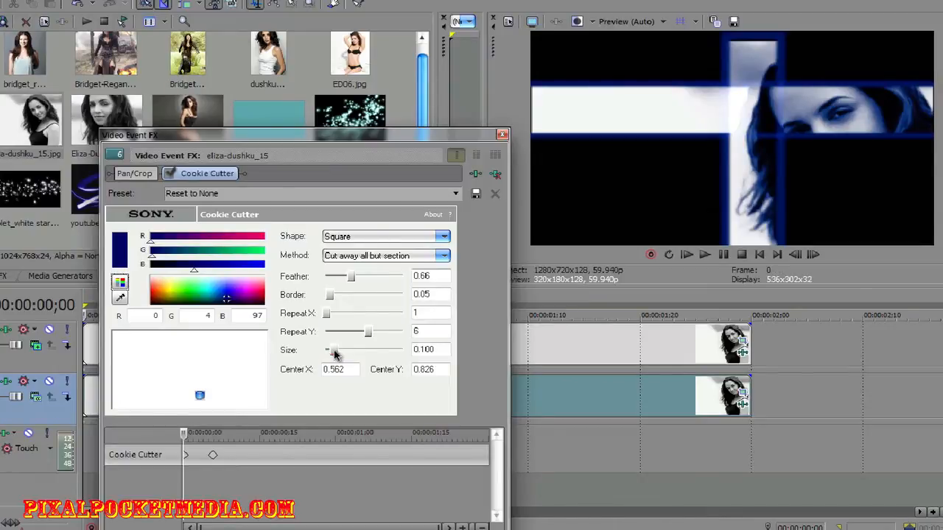
pyautogui.click(227, 461)
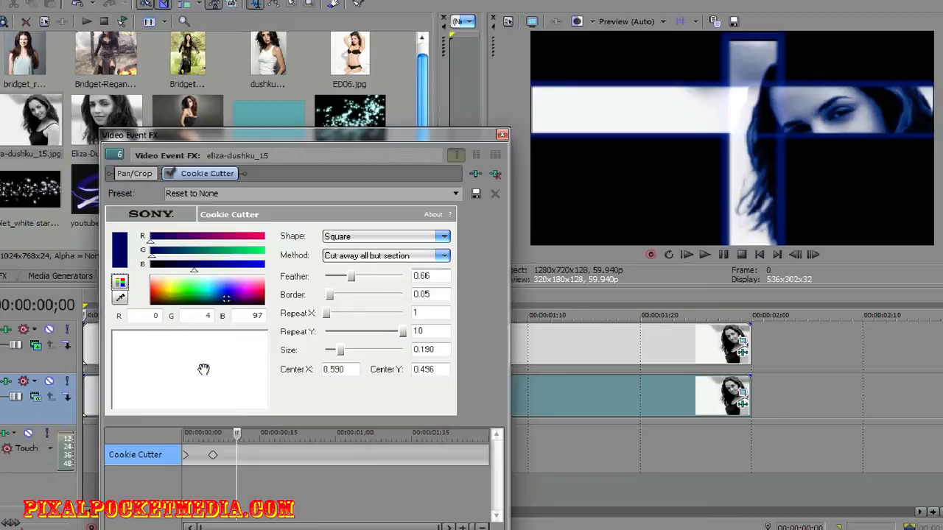
pyautogui.click(502, 135)
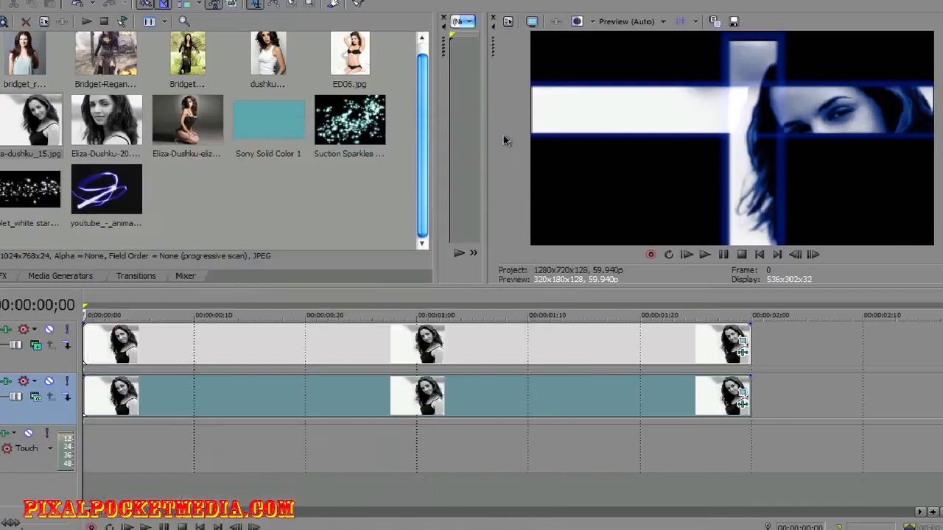
# Step: Play the crossing strips from the start, and inspect how the faces line up at 00:00:01;05
pyautogui.press('space')
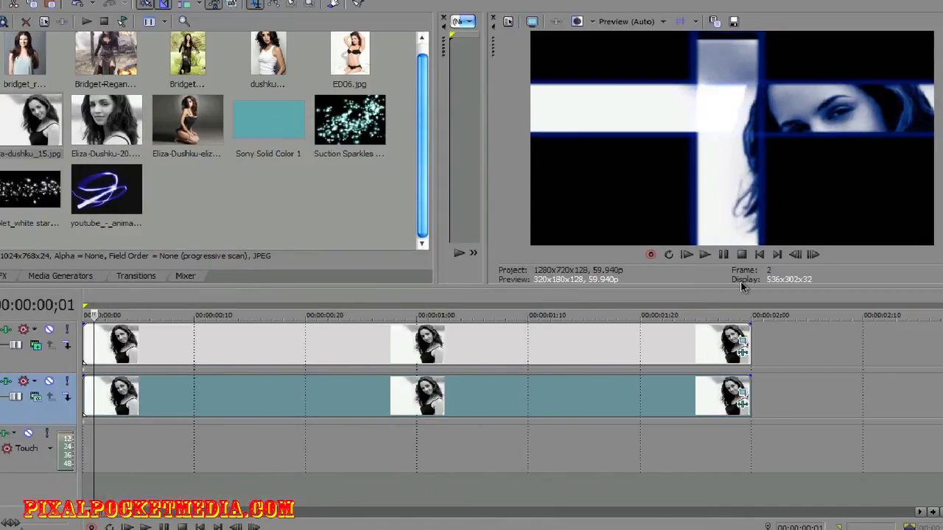
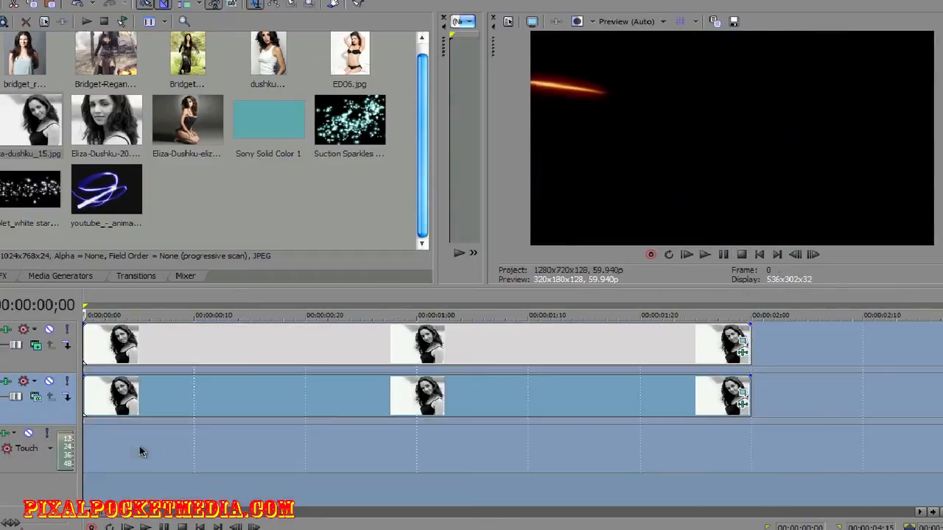
pyautogui.click(84, 446)
pyautogui.press('space')
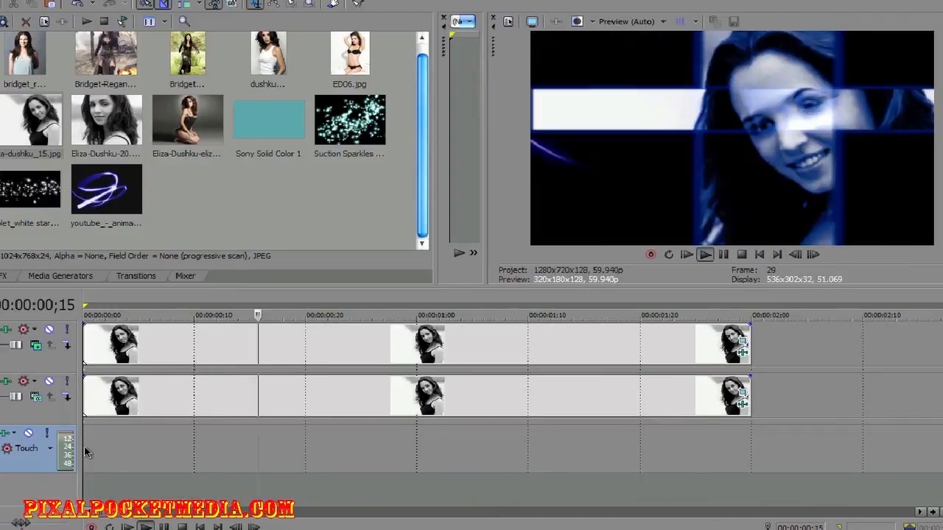
pyautogui.press('space')
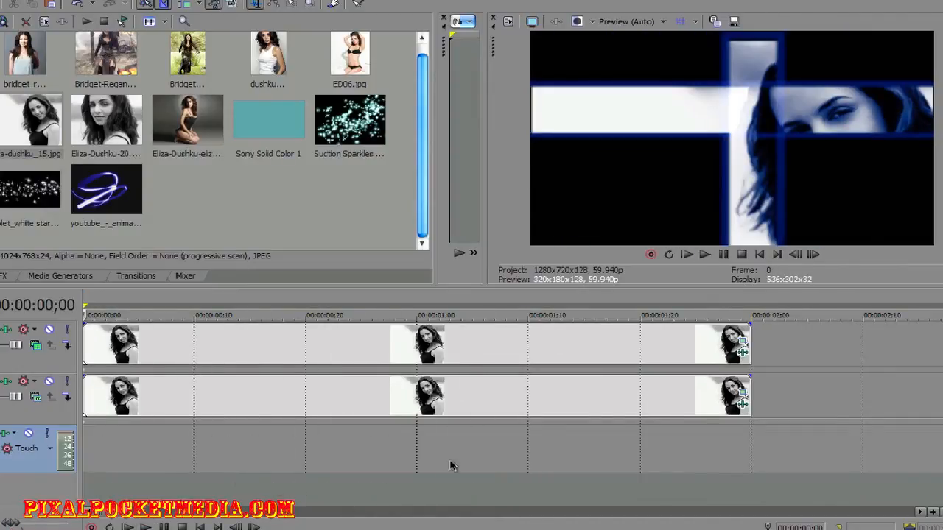
pyautogui.click(472, 433)
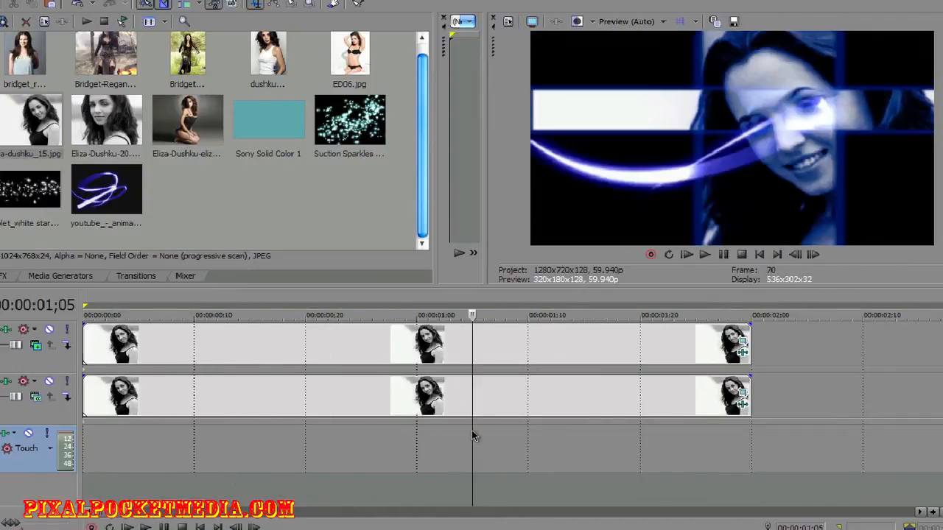
# Step: At the upper event's 00:00:00;15 Pan/Crop keyframe, reshape and reposition the crop frame to align its face with the vertical strip's face
pyautogui.click(742, 347)
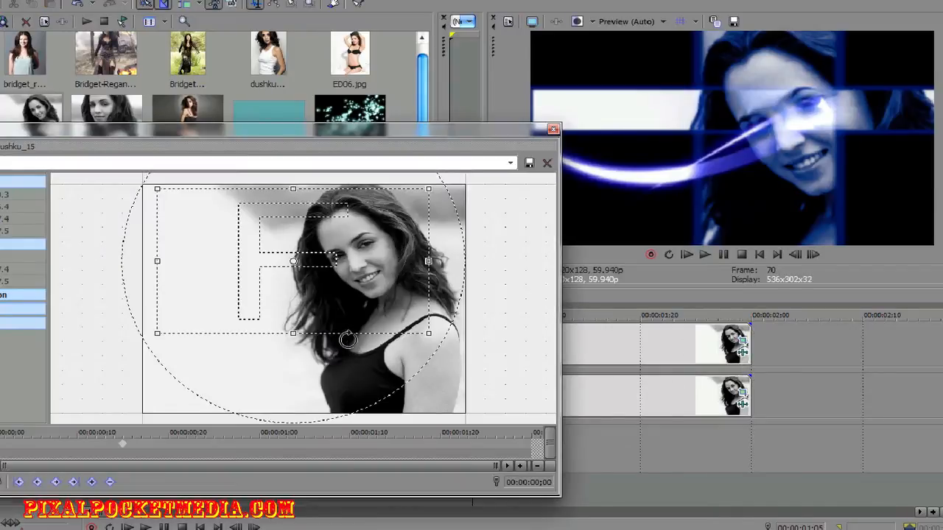
pyautogui.click(124, 447)
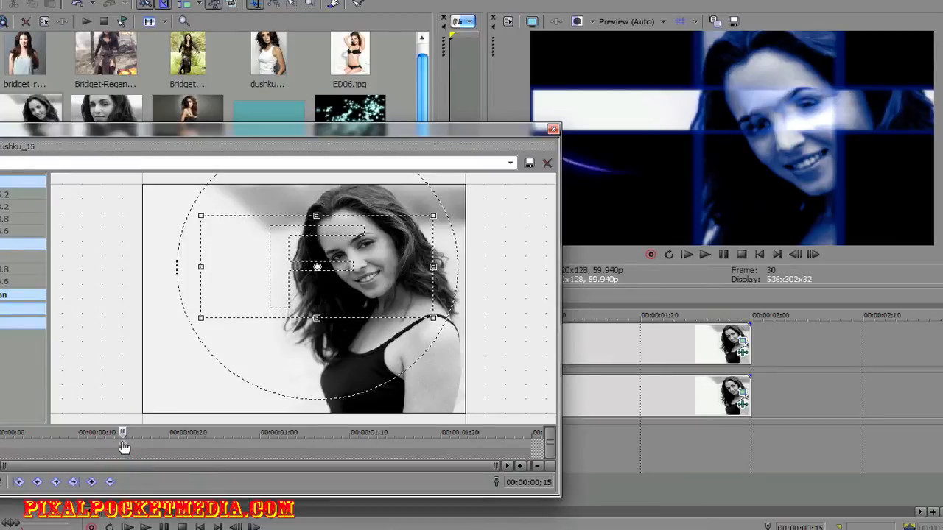
pyautogui.moveTo(433, 317); pyautogui.dragTo(458, 329)
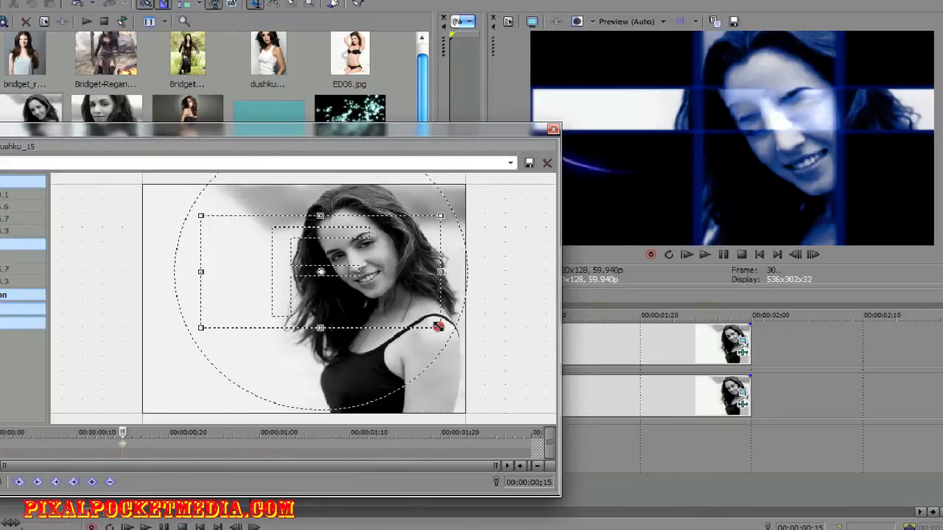
pyautogui.moveTo(438, 326); pyautogui.dragTo(420, 369)
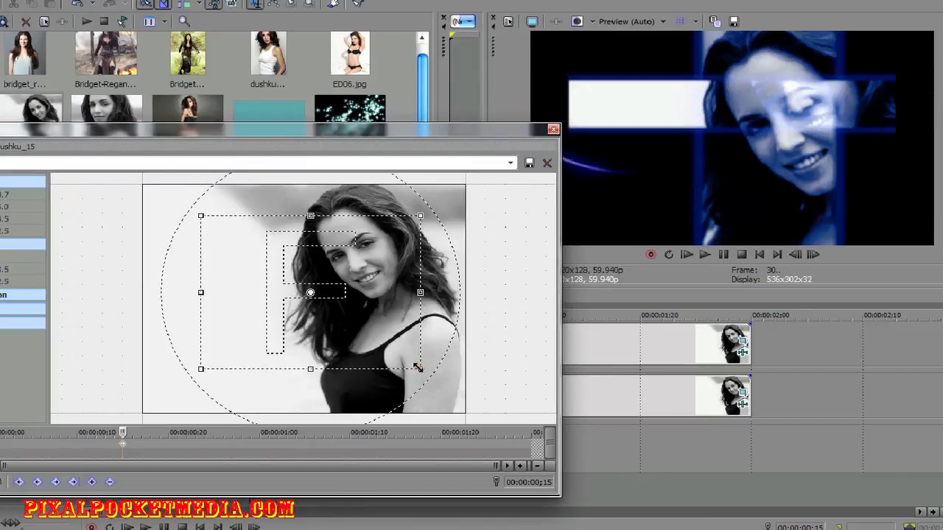
pyautogui.moveTo(404, 282); pyautogui.dragTo(436, 258)
pyautogui.moveTo(437, 257); pyautogui.dragTo(413, 239)
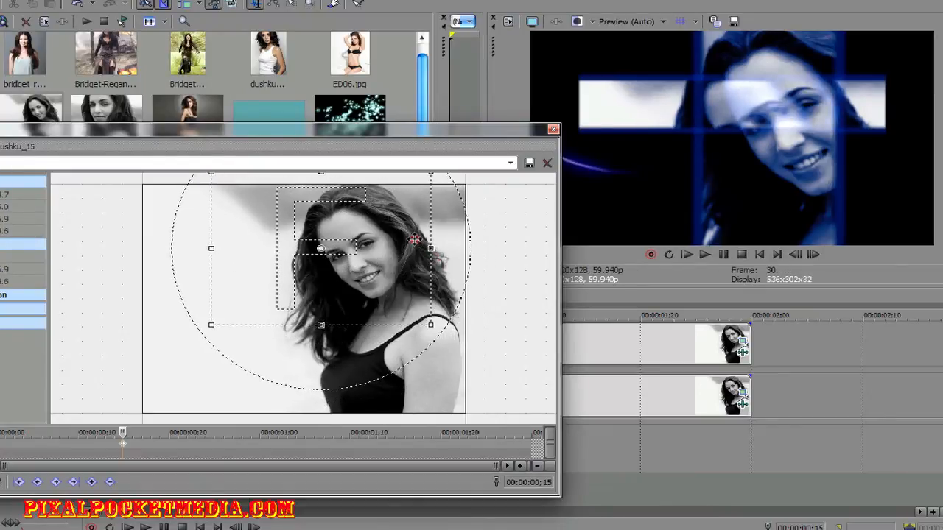
pyautogui.moveTo(210, 173); pyautogui.dragTo(242, 233)
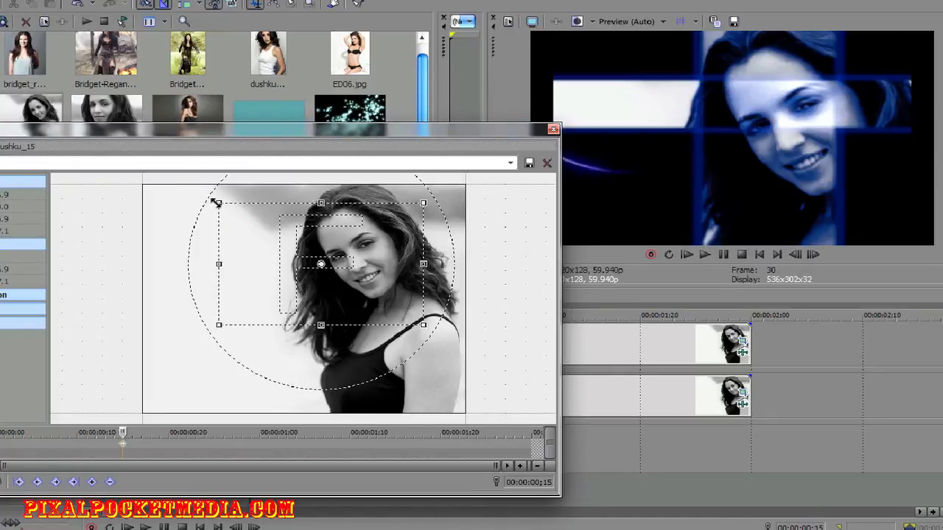
pyautogui.moveTo(216, 202); pyautogui.dragTo(221, 202)
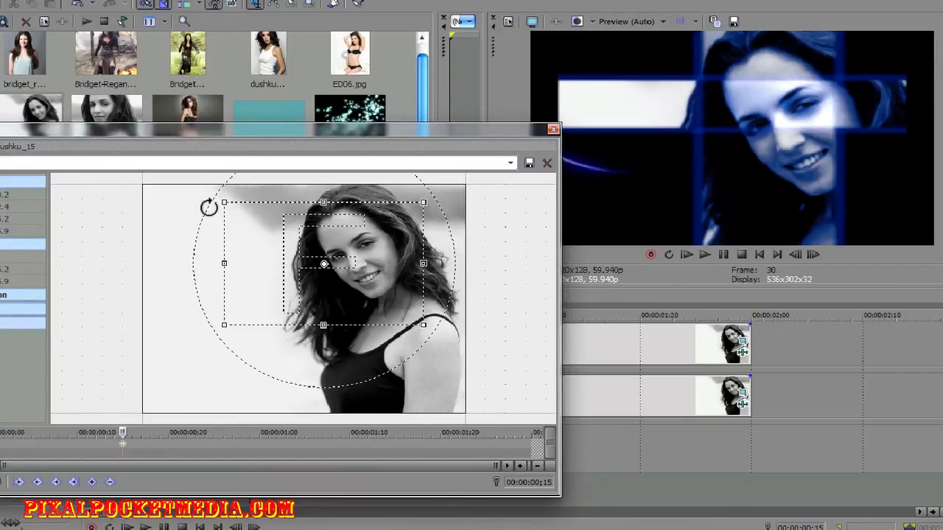
pyautogui.click(554, 131)
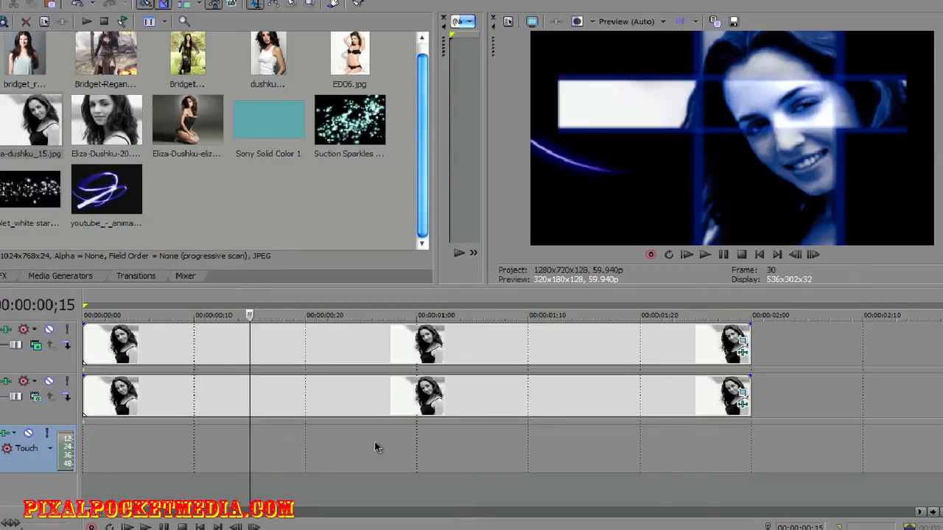
# Step: Mark a loop region starting at 00:00:00;21 across both photo events and play the composite inside it
pyautogui.moveTo(322, 442); pyautogui.dragTo(880, 406)
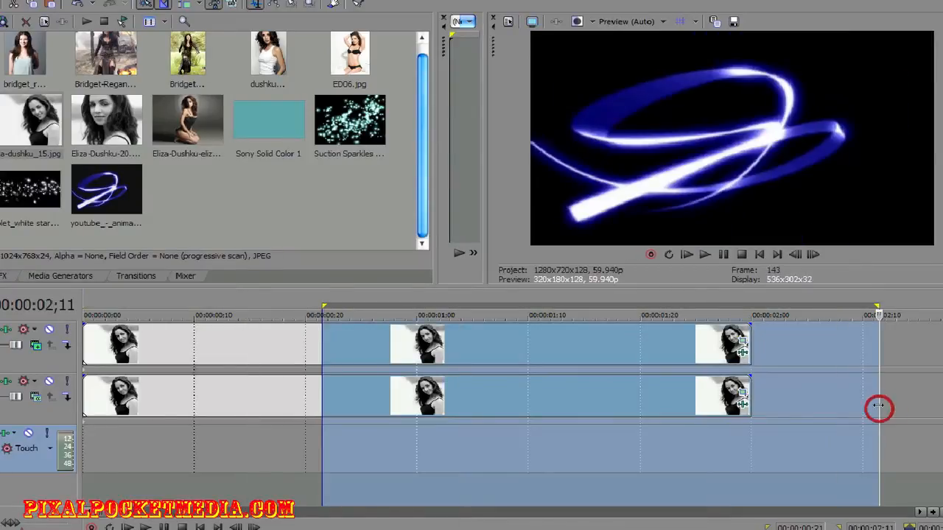
pyautogui.press('space')
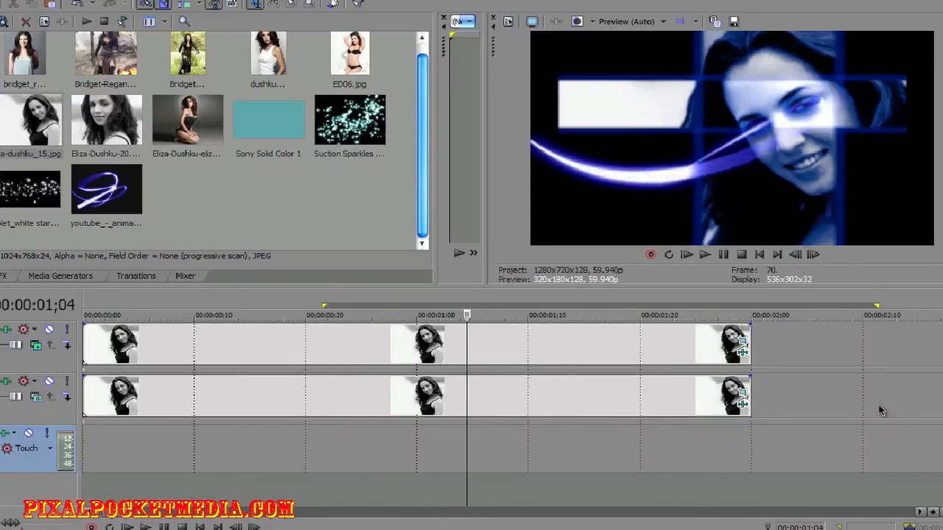
pyautogui.press('Right')
pyautogui.press('Right')
pyautogui.press('Right')
pyautogui.press('Right')
pyautogui.press('Right')
pyautogui.press('Right')
pyautogui.press('o')
pyautogui.press('space')
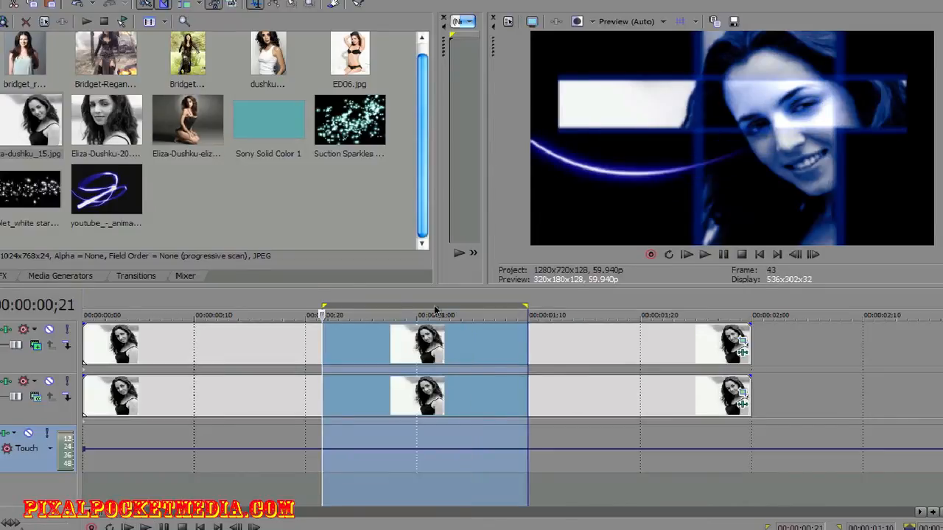
# Step: Stretch the loop region to run from 00:00:00;00 to 00:00:02;13 and play the strip animation through it repeatedly
pyautogui.moveTo(327, 305); pyautogui.dragTo(57, 322)
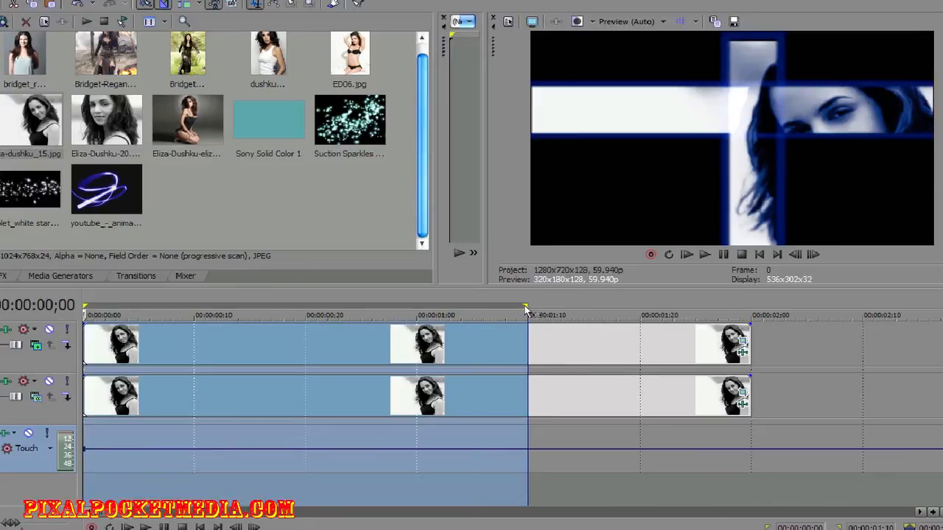
pyautogui.moveTo(530, 303)
pyautogui.mouseDown()
pyautogui.moveTo(889, 319)
pyautogui.moveTo(893, 332)
pyautogui.mouseUp()
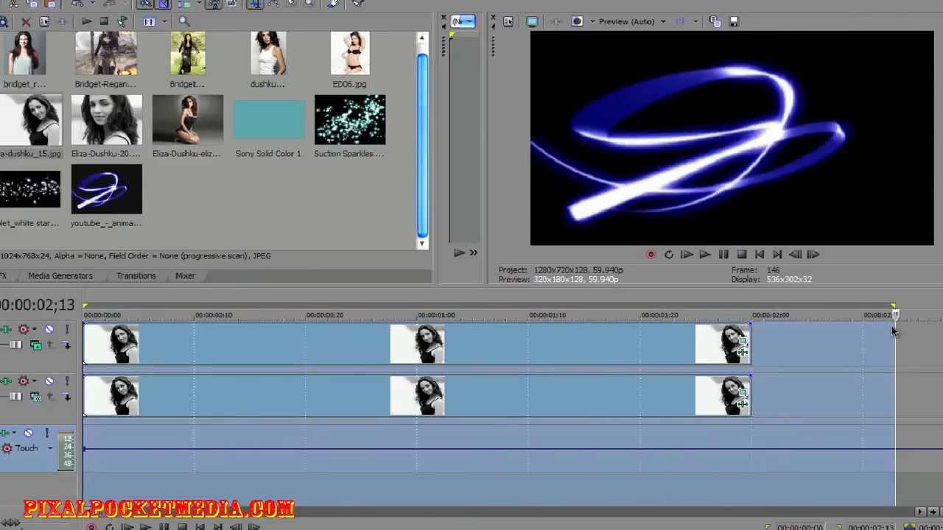
pyautogui.press('space')
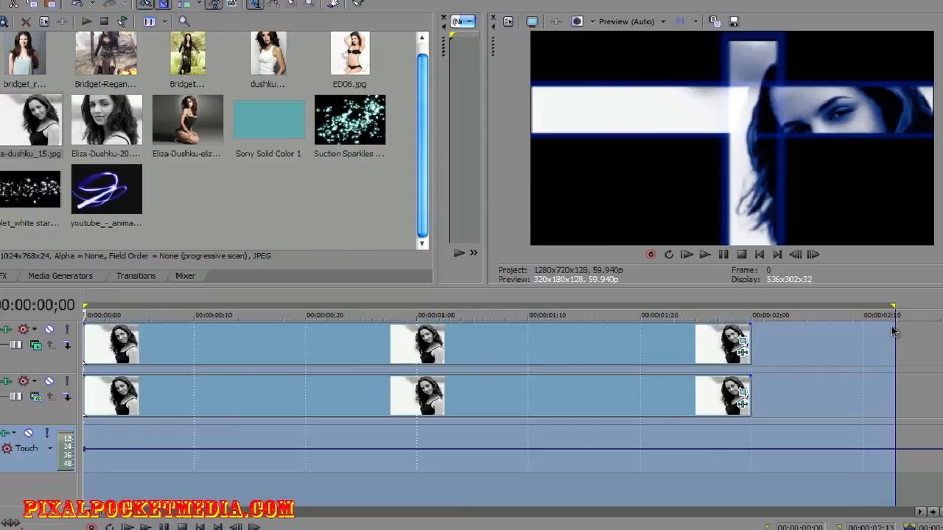
pyautogui.press('space')
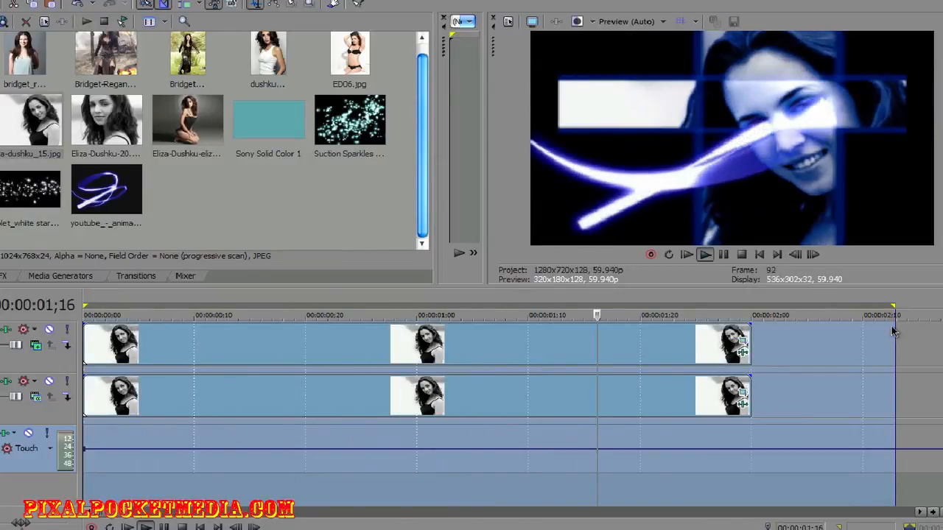
pyautogui.press('space')
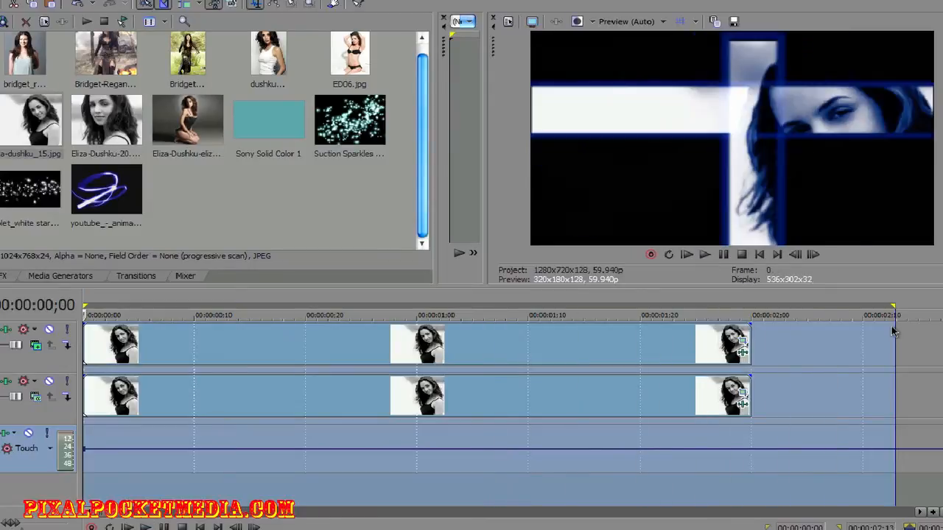
pyautogui.press('space')
# Step: Change the upper event's Cookie Cutter shape to Circle, with Repeat X at 1 and Repeat Y at 10
pyautogui.click(743, 355)
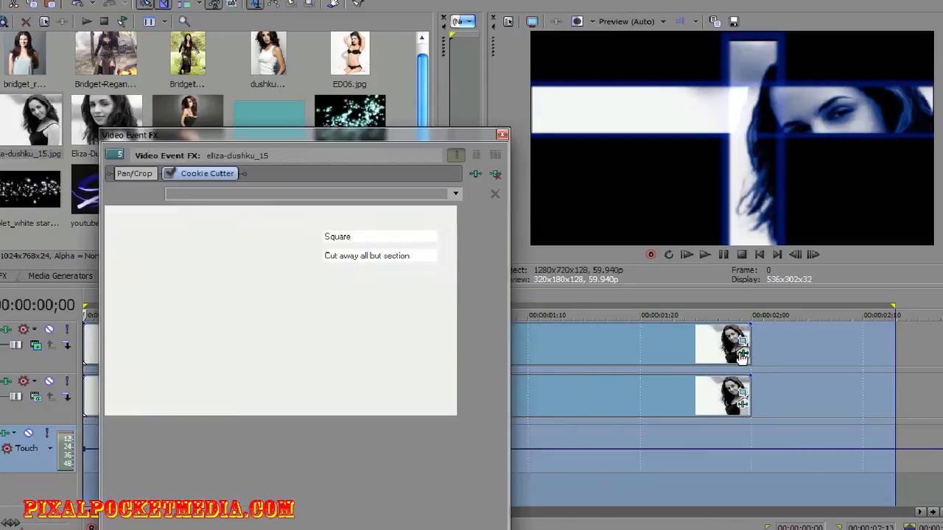
pyautogui.click(331, 237)
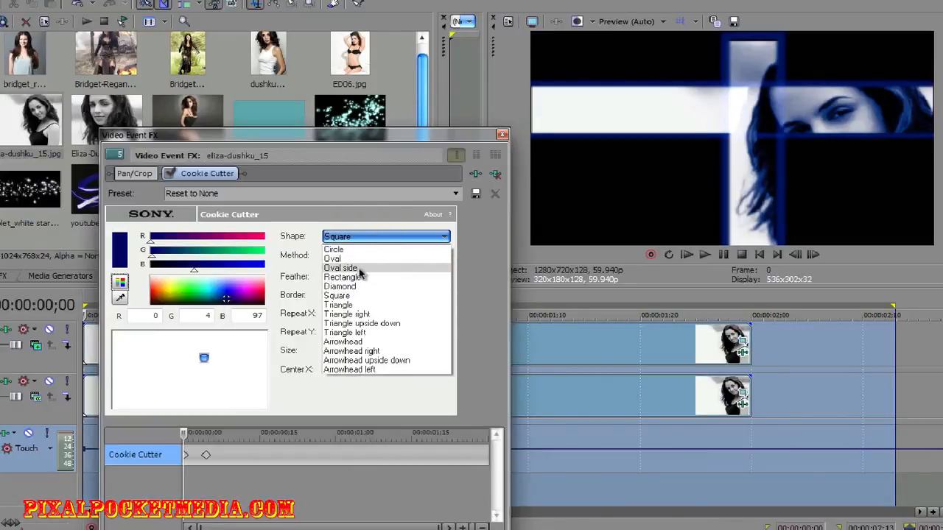
pyautogui.click(346, 251)
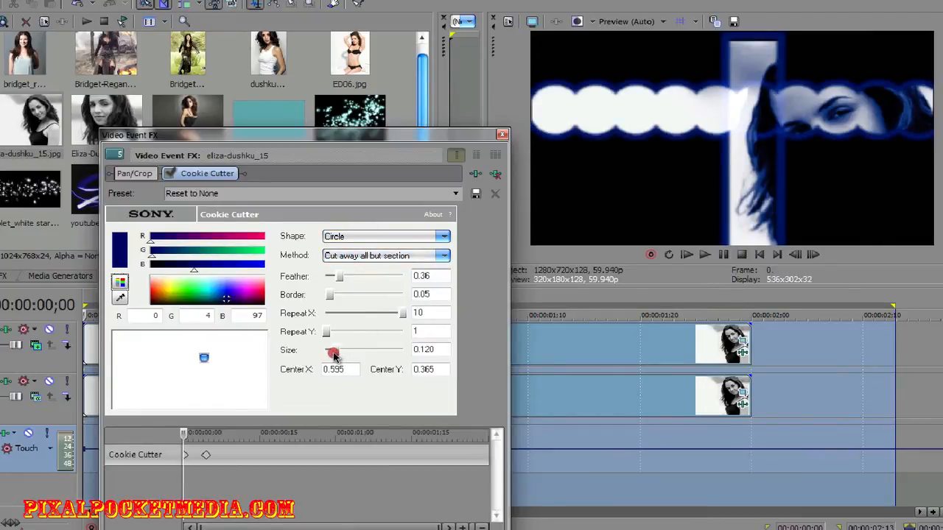
pyautogui.moveTo(334, 356); pyautogui.dragTo(334, 351)
pyautogui.moveTo(401, 315); pyautogui.dragTo(334, 329)
pyautogui.moveTo(464, 356); pyautogui.dragTo(488, 361)
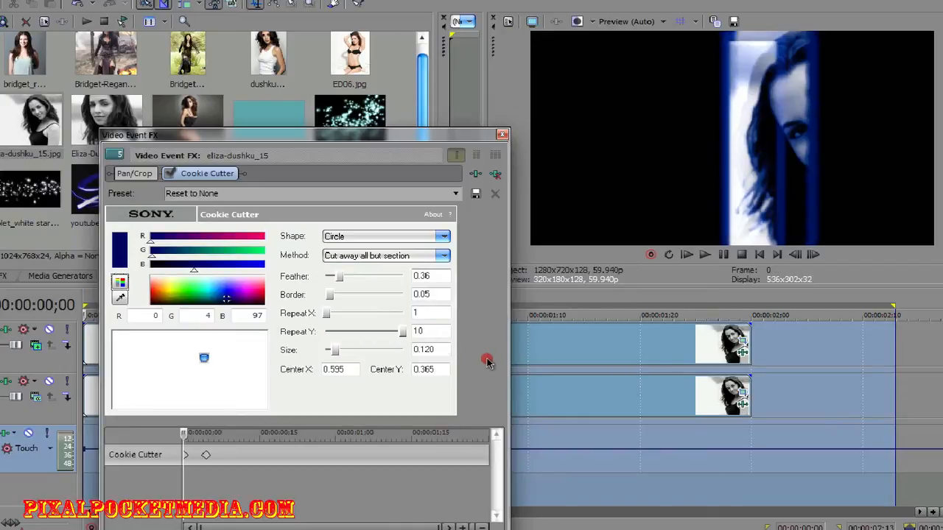
# Step: Delete the second Cookie Cutter keyframe and set Repeat Y to 1 at the first keyframe
pyautogui.rightClick(205, 455)
pyautogui.click(244, 343)
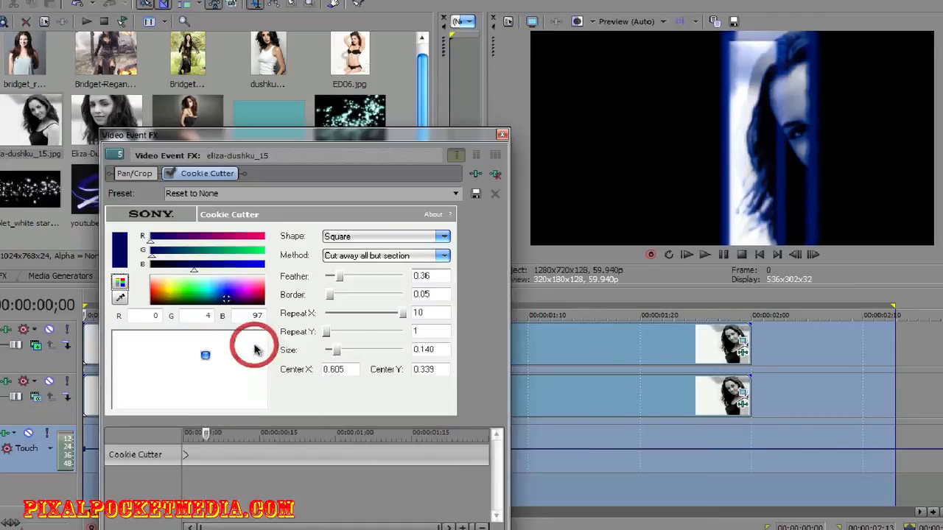
pyautogui.click(182, 459)
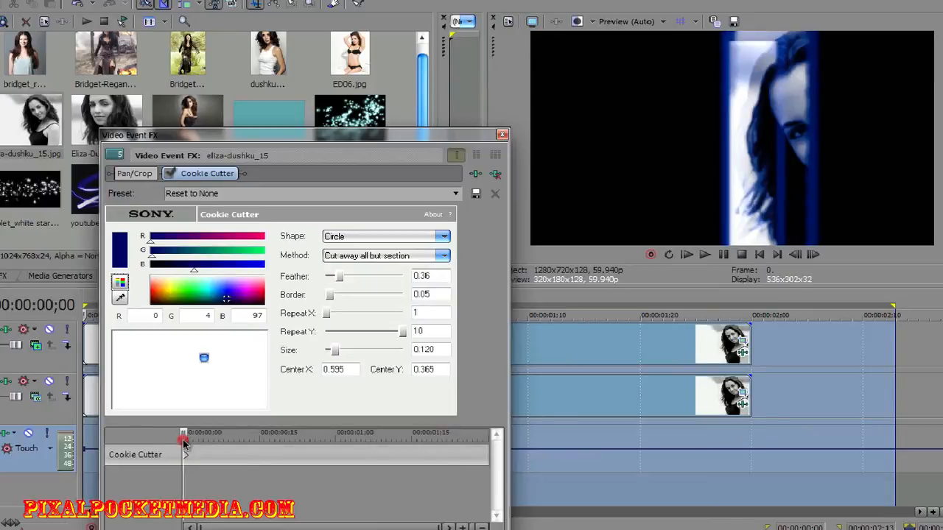
pyautogui.click(184, 434)
pyautogui.moveTo(402, 334); pyautogui.dragTo(269, 296)
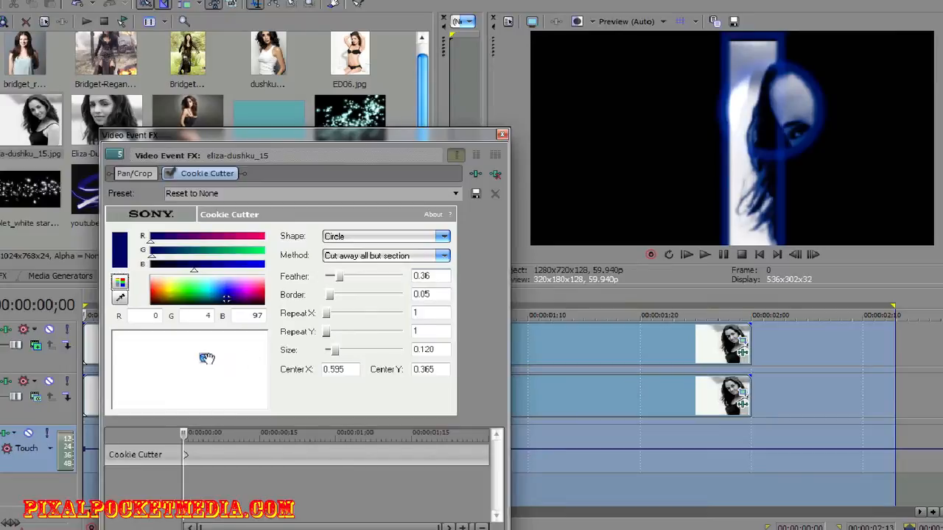
# Step: Raise the circle's Feather to 2.00 and center it over the face at about X 0.733, Y 0.452
pyautogui.moveTo(341, 277); pyautogui.dragTo(359, 275)
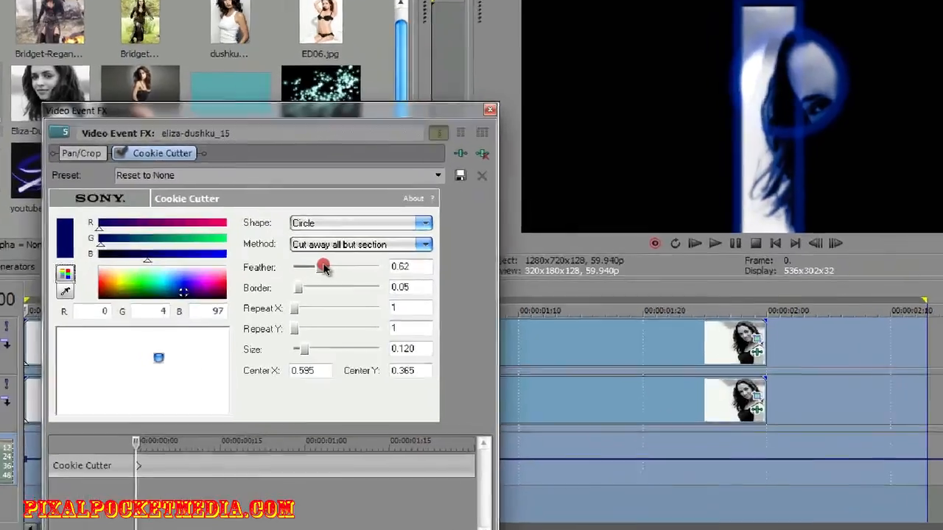
pyautogui.moveTo(298, 256); pyautogui.dragTo(354, 257)
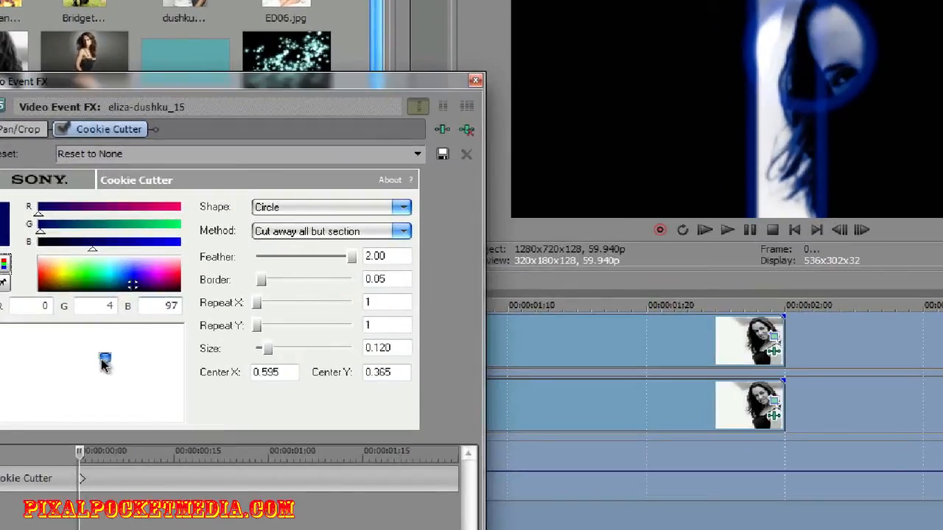
pyautogui.moveTo(107, 359)
pyautogui.mouseDown()
pyautogui.moveTo(148, 389)
pyautogui.moveTo(127, 349)
pyautogui.moveTo(129, 370)
pyautogui.mouseUp()
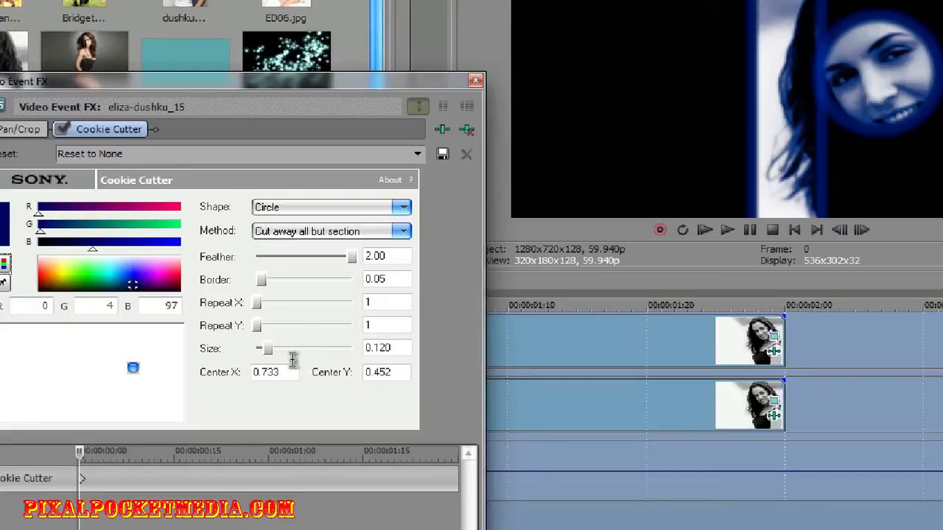
# Step: Set the circle cutout's Feather to 0.12, Border to 0.00 and Size to 0.200, and close the effect settings
pyautogui.moveTo(350, 257)
pyautogui.mouseDown()
pyautogui.moveTo(264, 254)
pyautogui.moveTo(278, 281)
pyautogui.moveTo(248, 290)
pyautogui.mouseUp()
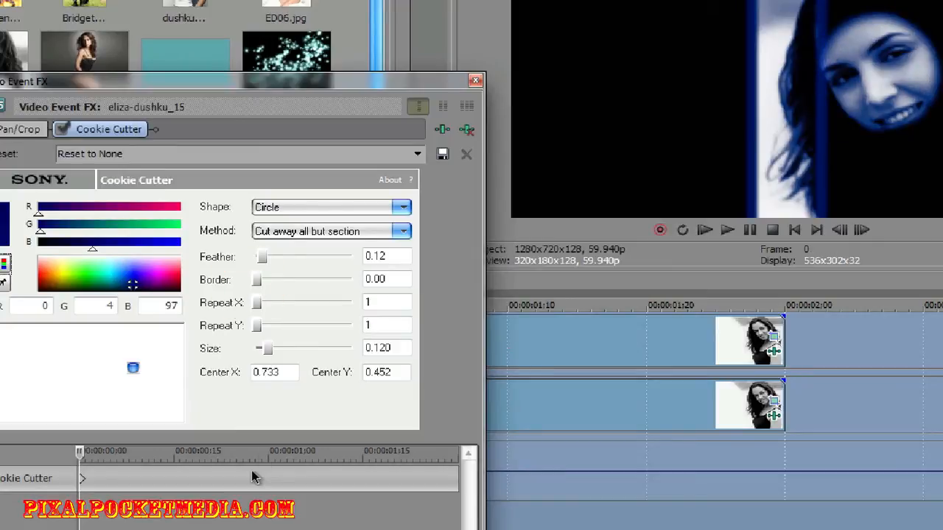
pyautogui.moveTo(269, 349); pyautogui.dragTo(270, 350)
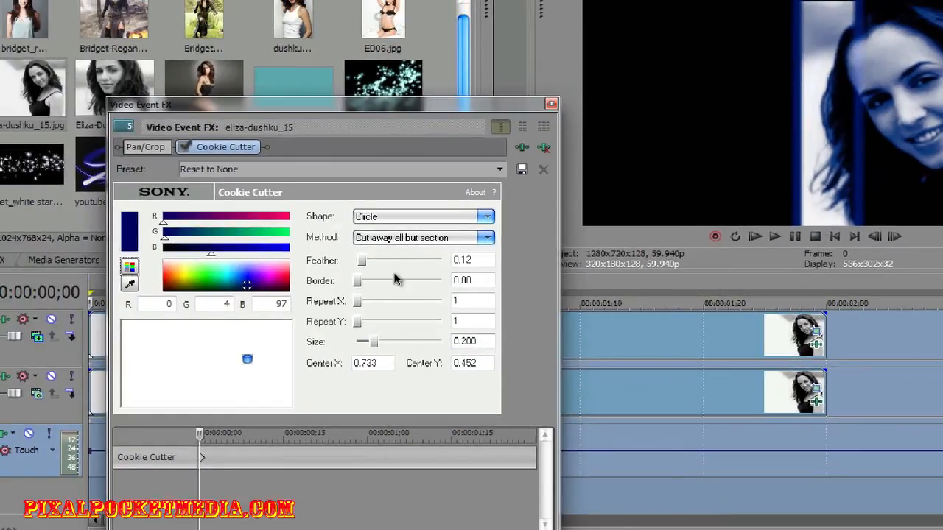
pyautogui.click(551, 104)
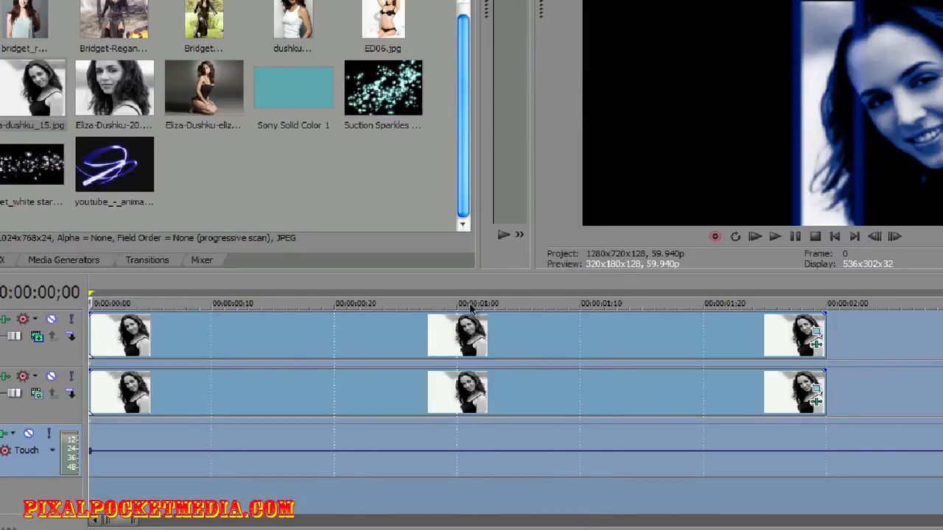
# Step: Try the Difference Squared, Multiply (Mask), Subtract and Dodge compositing modes on track 5
pyautogui.click(38, 340)
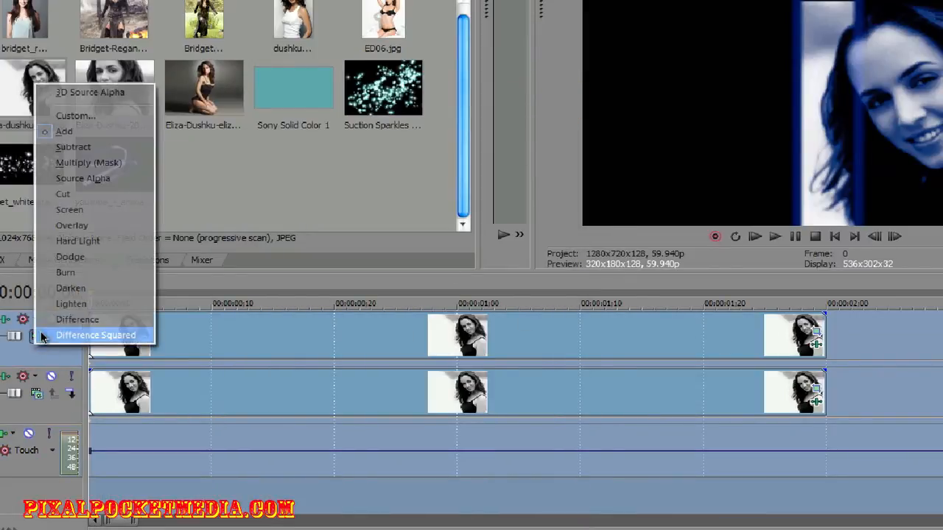
pyautogui.click(66, 211)
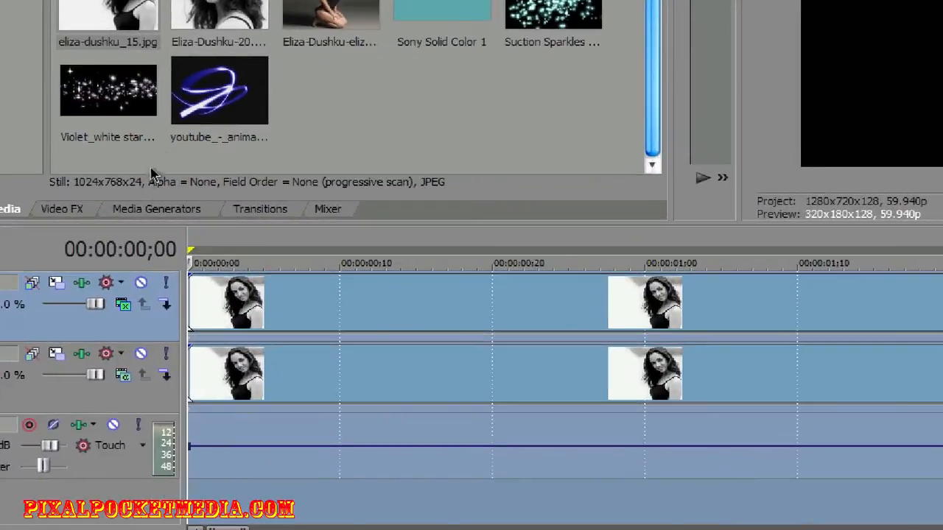
pyautogui.click(124, 307)
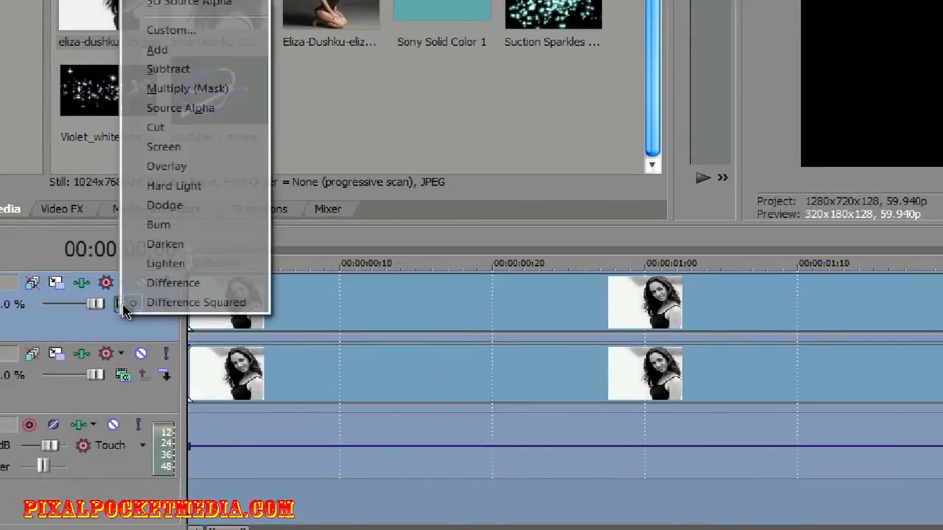
pyautogui.click(174, 185)
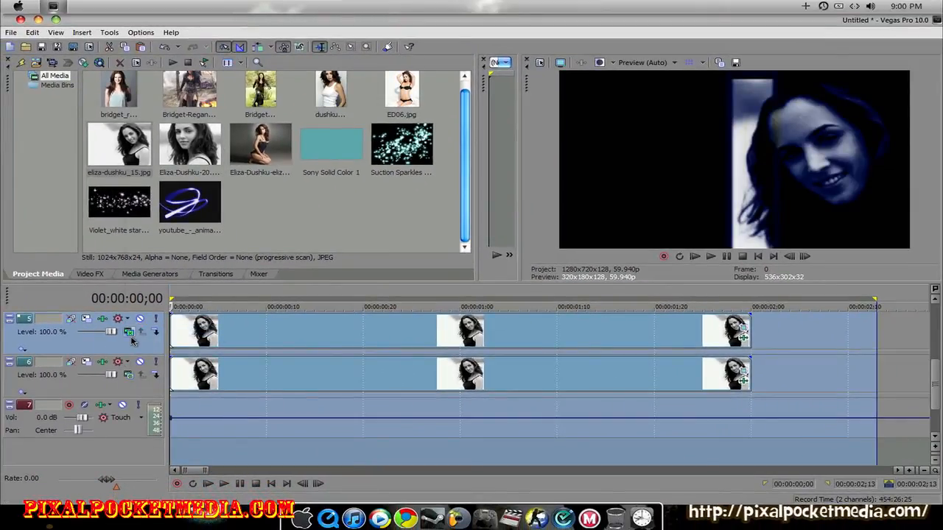
pyautogui.click(129, 331)
pyautogui.click(166, 200)
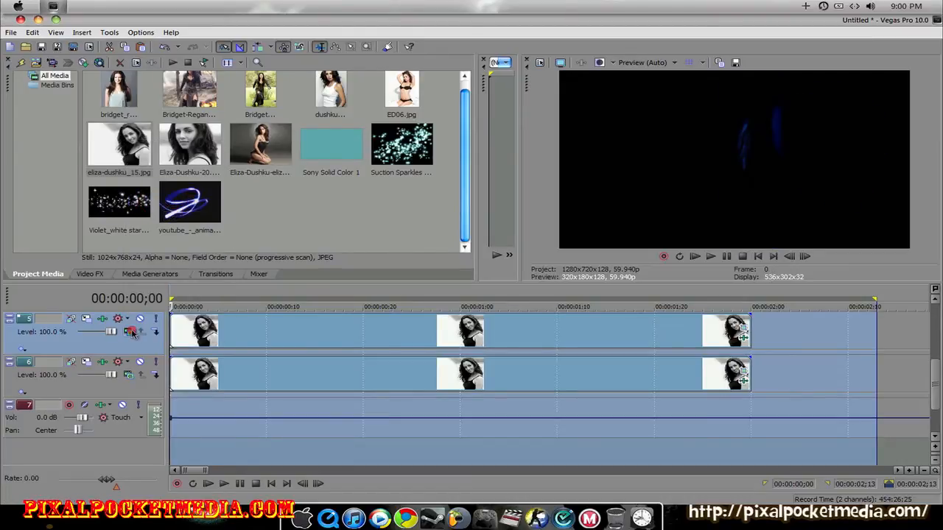
pyautogui.click(131, 332)
pyautogui.click(132, 331)
pyautogui.click(132, 329)
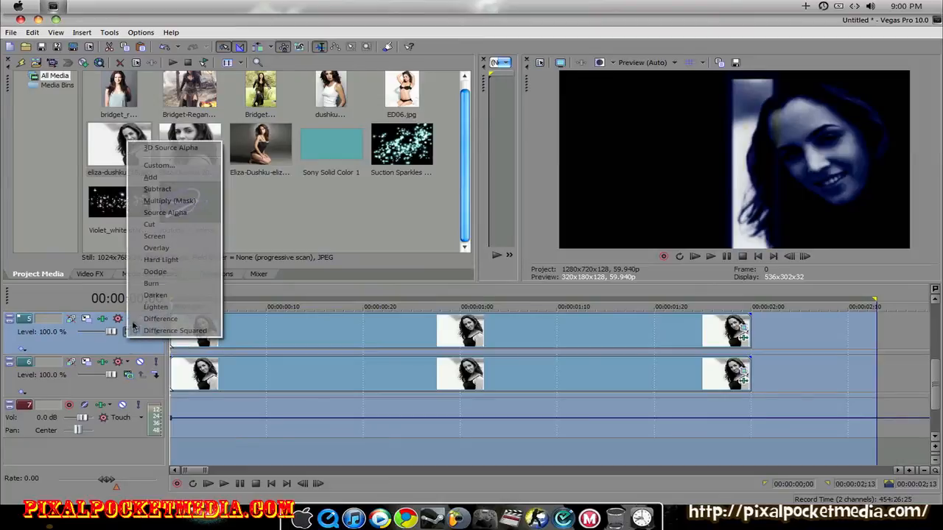
pyautogui.click(166, 189)
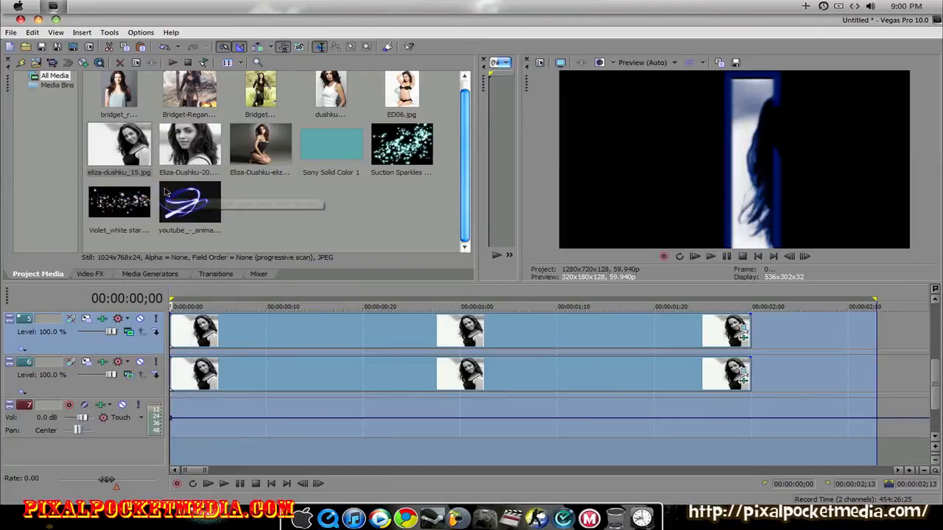
pyautogui.click(131, 332)
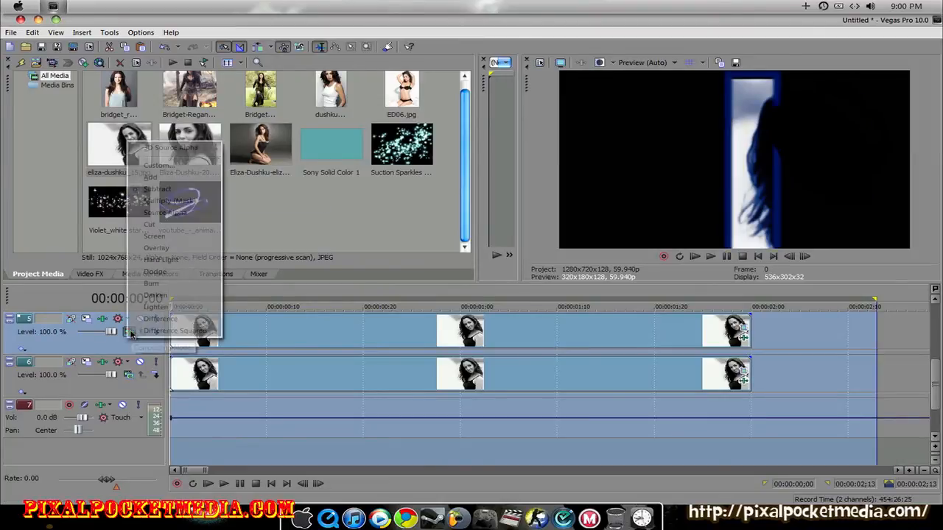
pyautogui.click(165, 272)
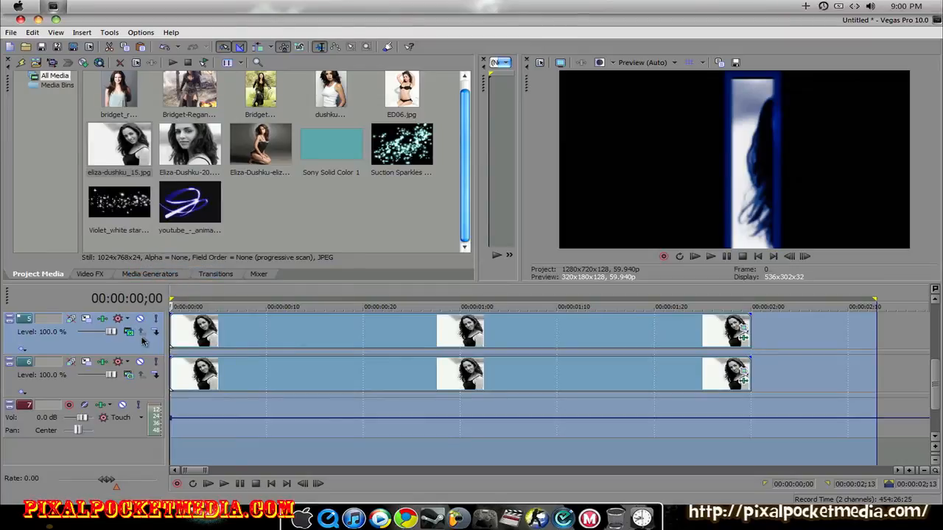
# Step: Set track 5's compositing mode to Lighten
pyautogui.click(131, 331)
pyautogui.click(167, 308)
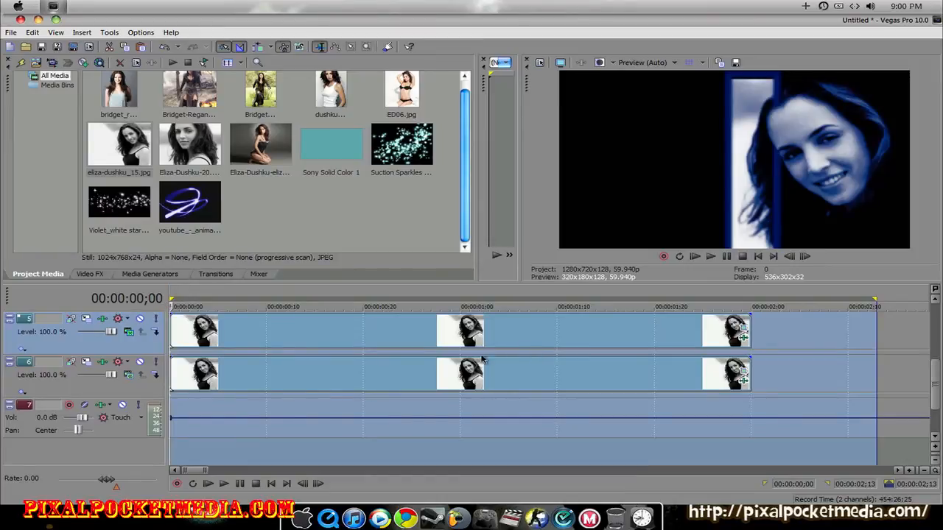
# Step: Add a Cookie Cutter keyframe on the upper event at about 00:00:00;15 with the circle centered at about X 0.305, Y 0.435
pyautogui.click(743, 336)
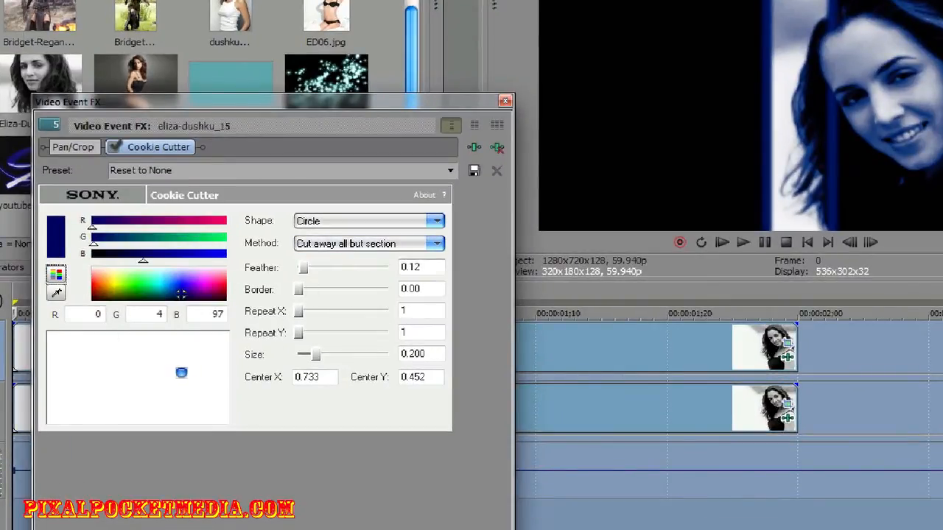
pyautogui.click(156, 485)
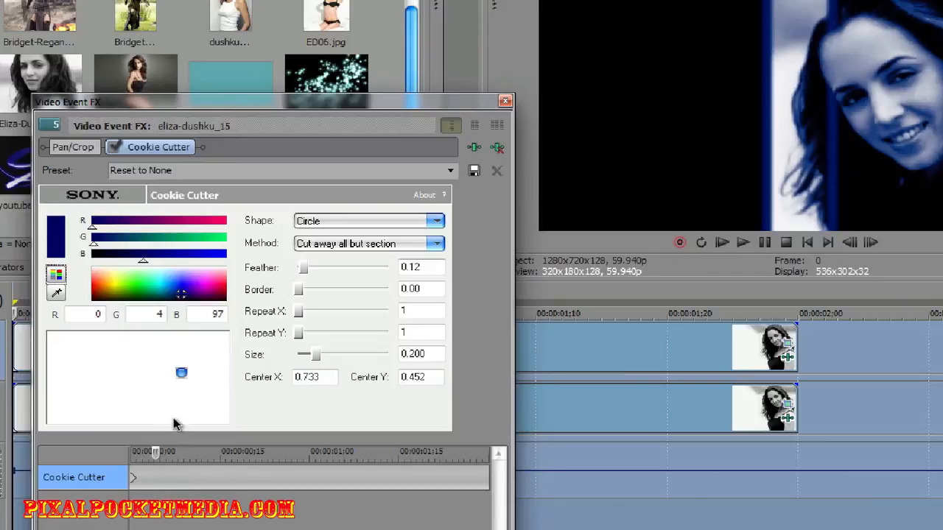
pyautogui.click(178, 474)
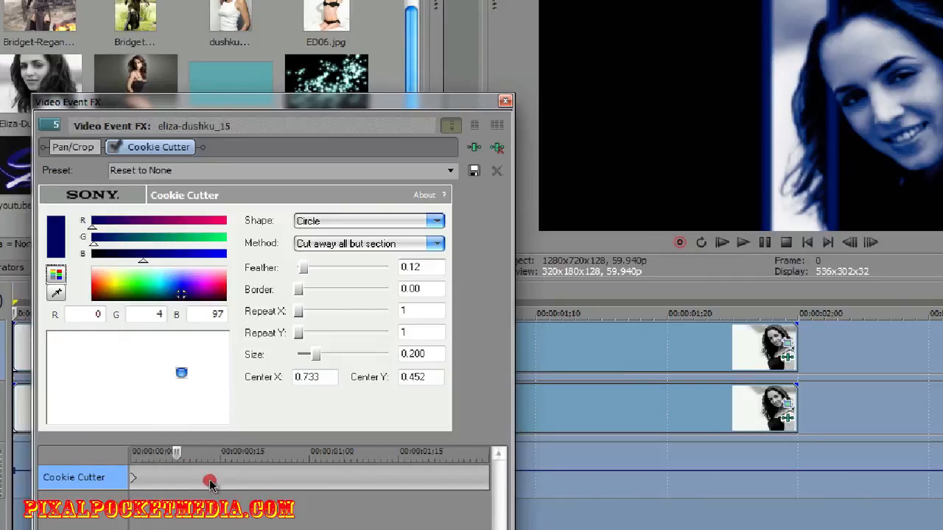
pyautogui.click(210, 480)
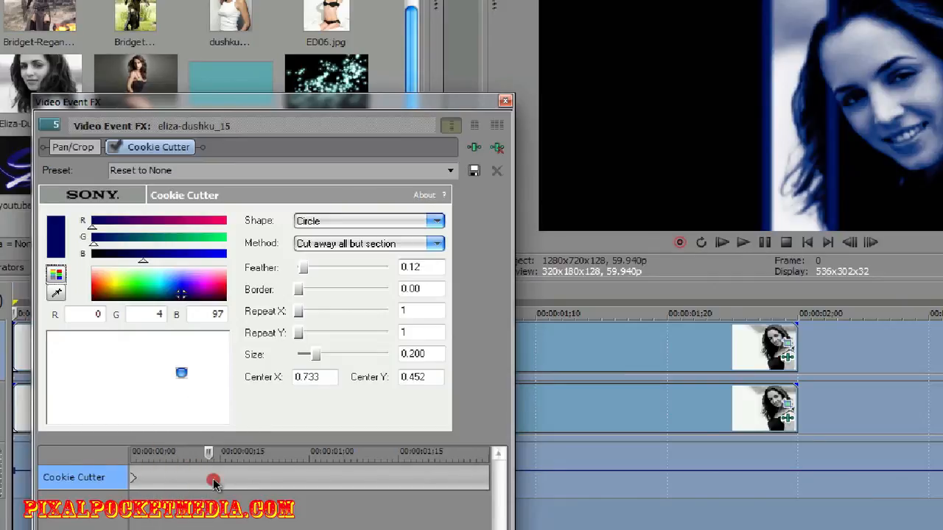
pyautogui.click(221, 480)
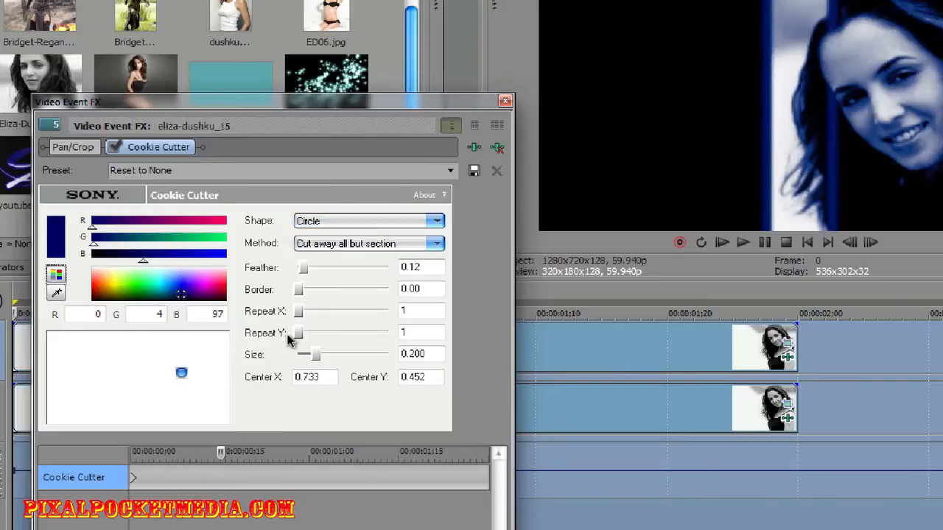
pyautogui.moveTo(180, 372); pyautogui.dragTo(104, 371)
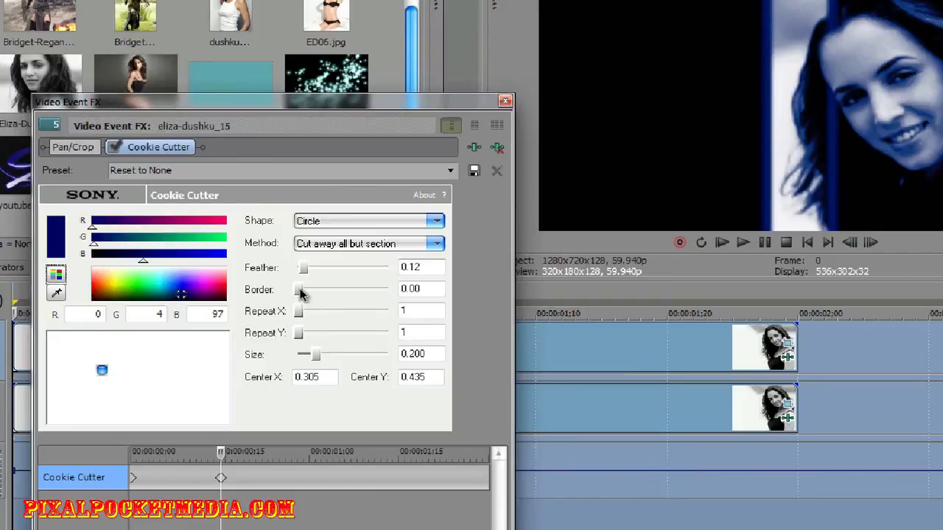
# Step: At the new circle keyframe, set Border to 0.09, Feather to 0.30 and Size to 0.250, and close the effect settings
pyautogui.click(308, 290)
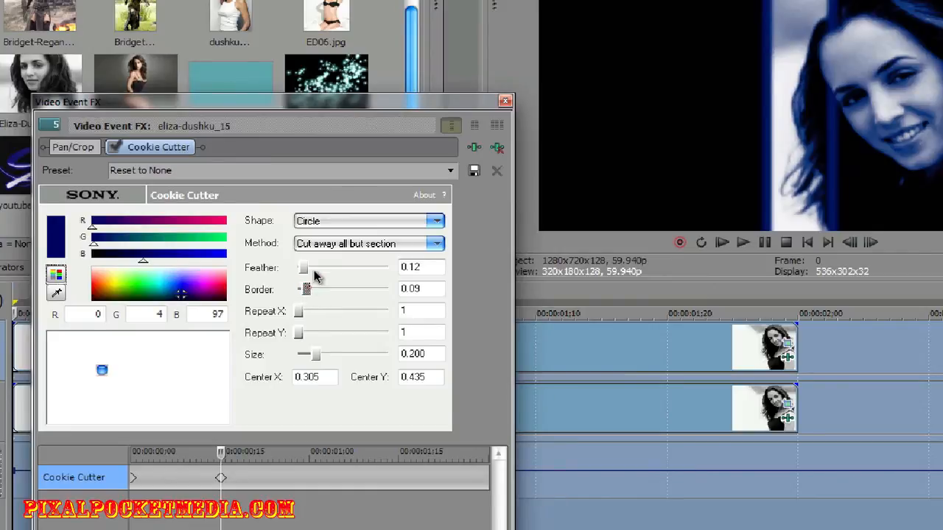
pyautogui.moveTo(308, 272); pyautogui.dragTo(312, 268)
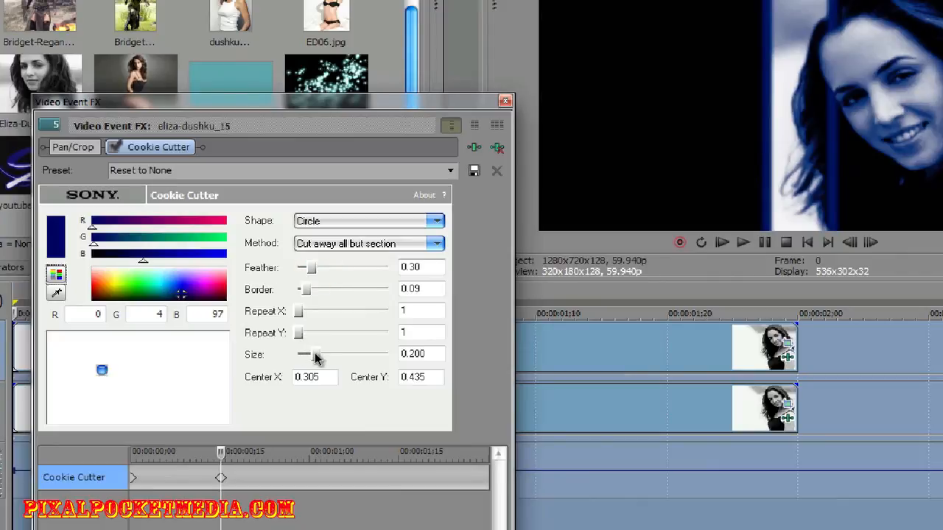
pyautogui.moveTo(316, 355); pyautogui.dragTo(318, 356)
pyautogui.click(259, 478)
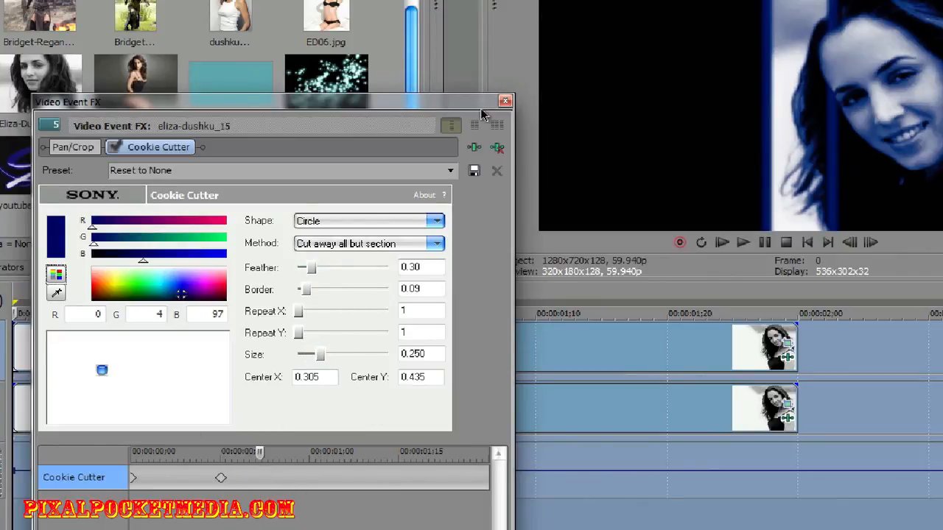
pyautogui.click(503, 101)
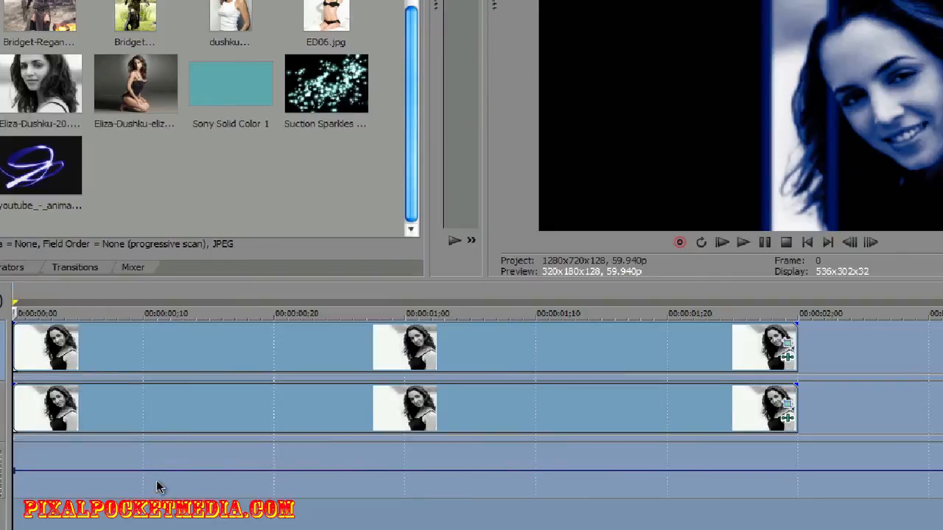
# Step: Mark a loop region from about 00:00:00;11 to just past the end of both photo events
pyautogui.moveTo(156, 481); pyautogui.dragTo(471, 489)
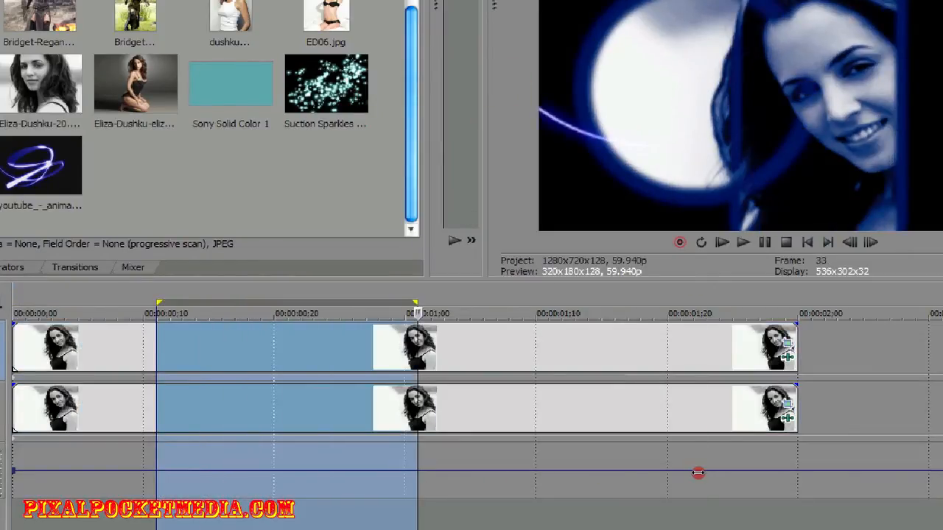
pyautogui.moveTo(698, 473); pyautogui.dragTo(899, 477)
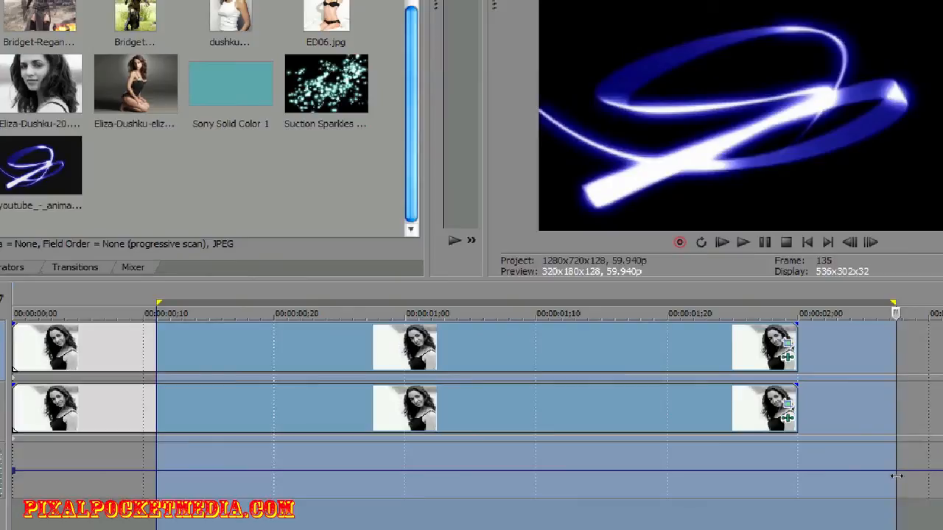
# Step: Mark a loop region from the timeline start to about 00:00:00;25 and play back the strip and circle animation
pyautogui.press('space')
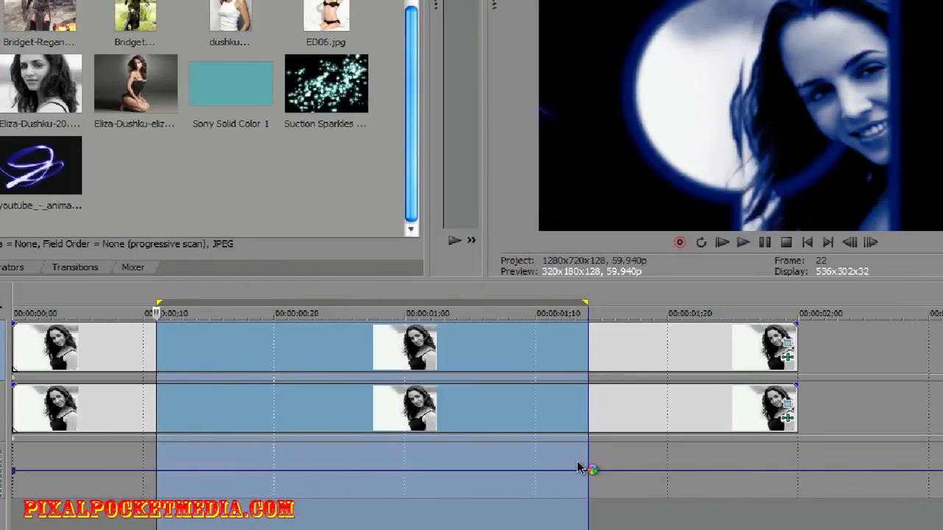
pyautogui.moveTo(15, 519); pyautogui.dragTo(337, 526)
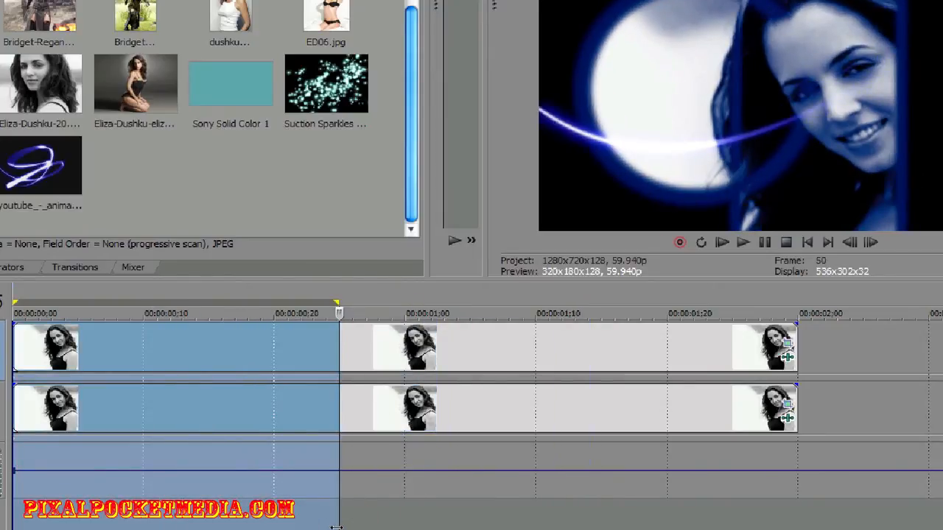
pyautogui.press('space')
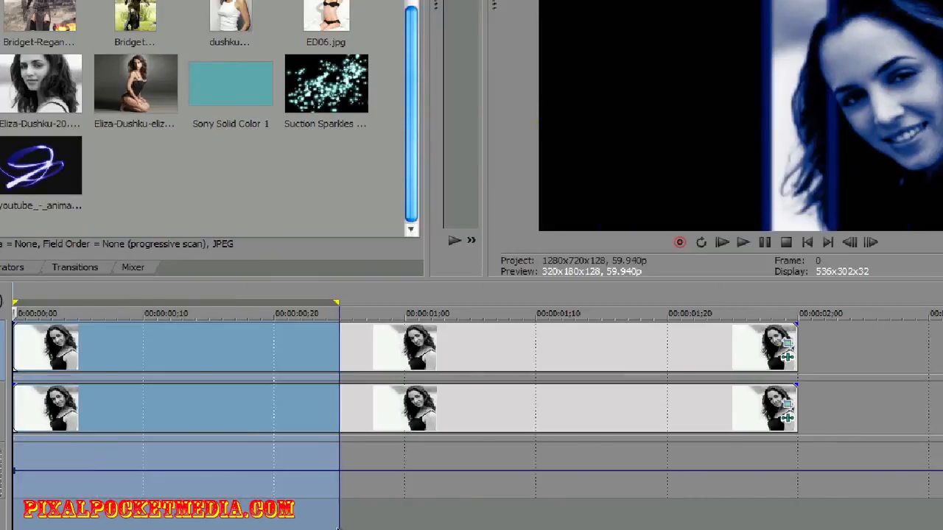
pyautogui.scroll(-1, 296, 512)
pyautogui.click(14, 515)
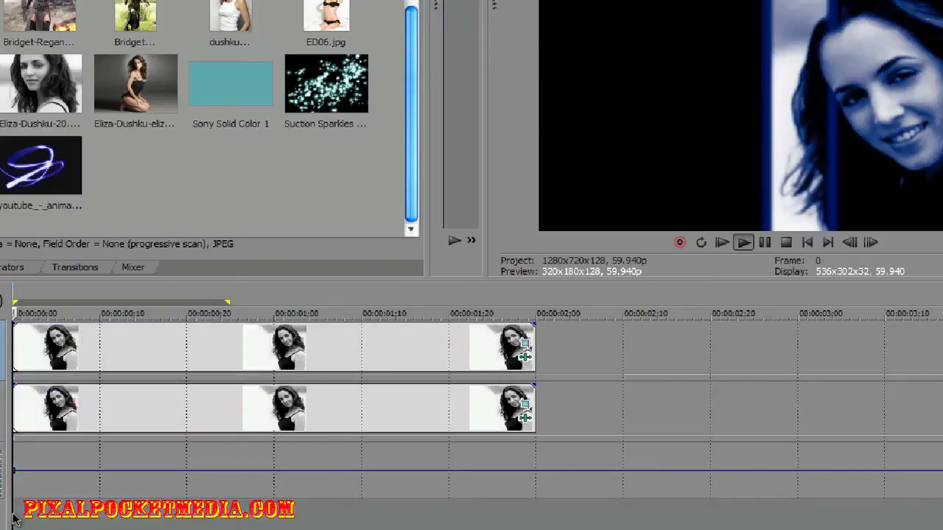
pyautogui.press('space')
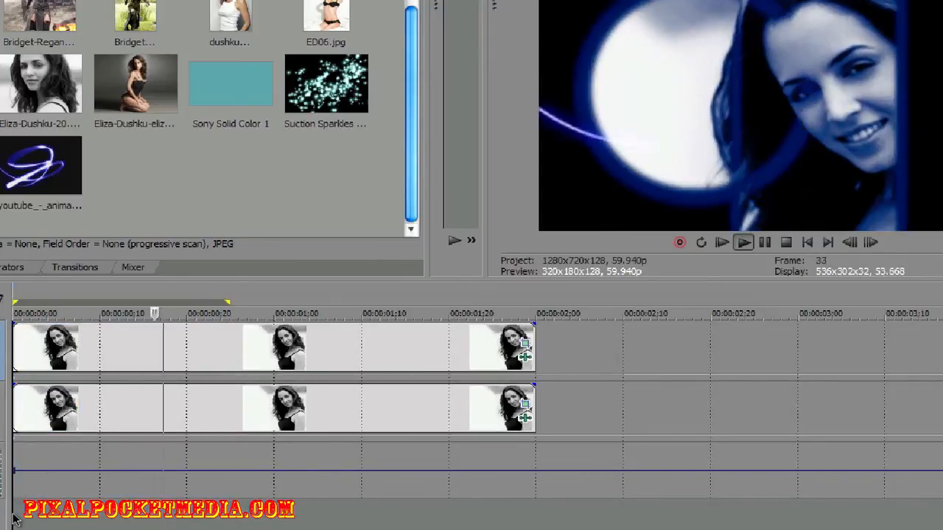
pyautogui.press('space')
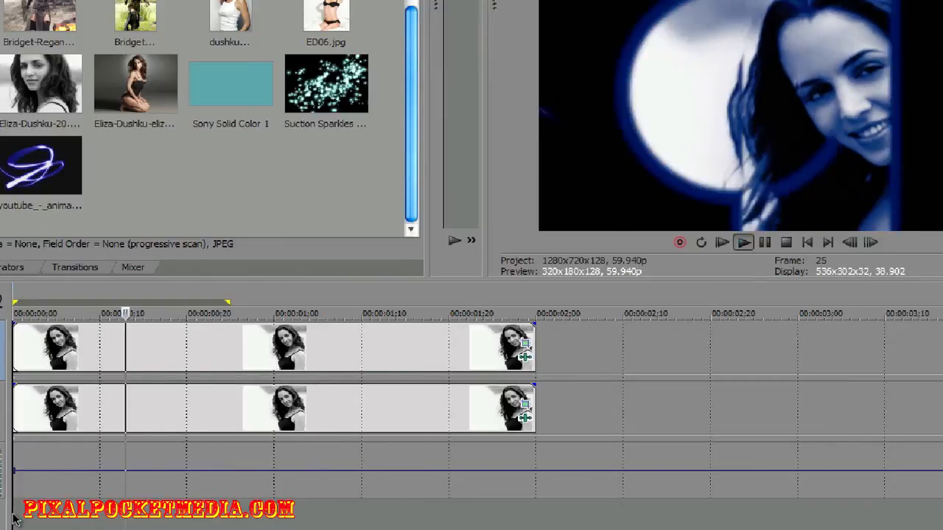
pyautogui.press('space')
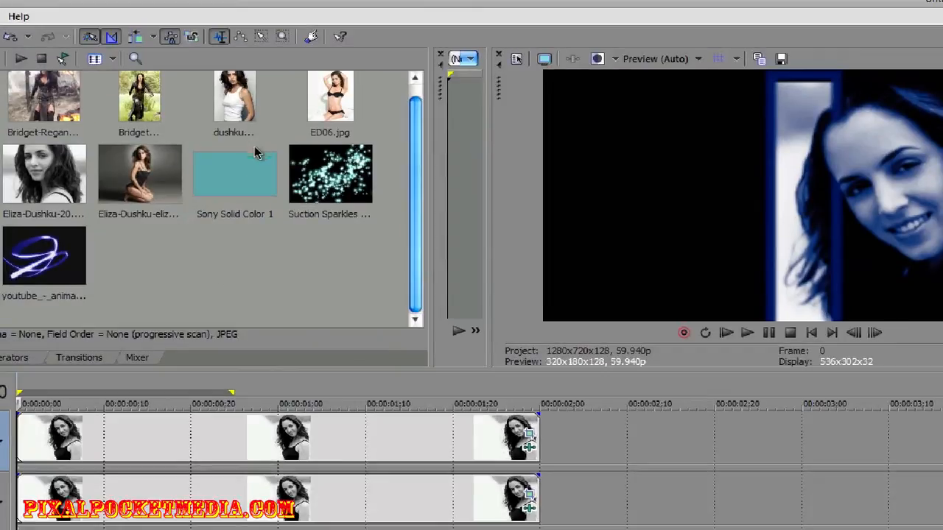
# Step: Place Sony Solid Color 1 on track 6 just after the photo event, keeping its generator settings as they are
pyautogui.moveTo(246, 87); pyautogui.dragTo(288, 394)
pyautogui.moveTo(294, 487); pyautogui.dragTo(585, 488)
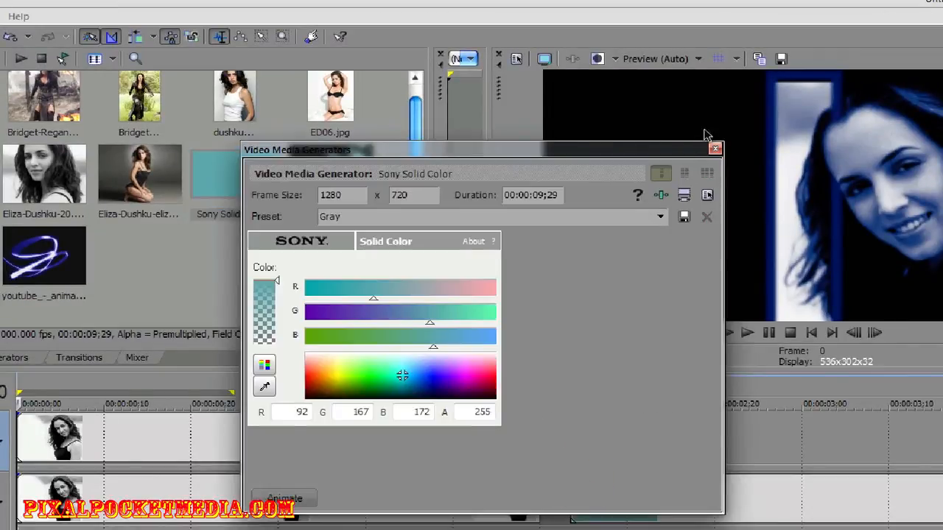
pyautogui.click(713, 151)
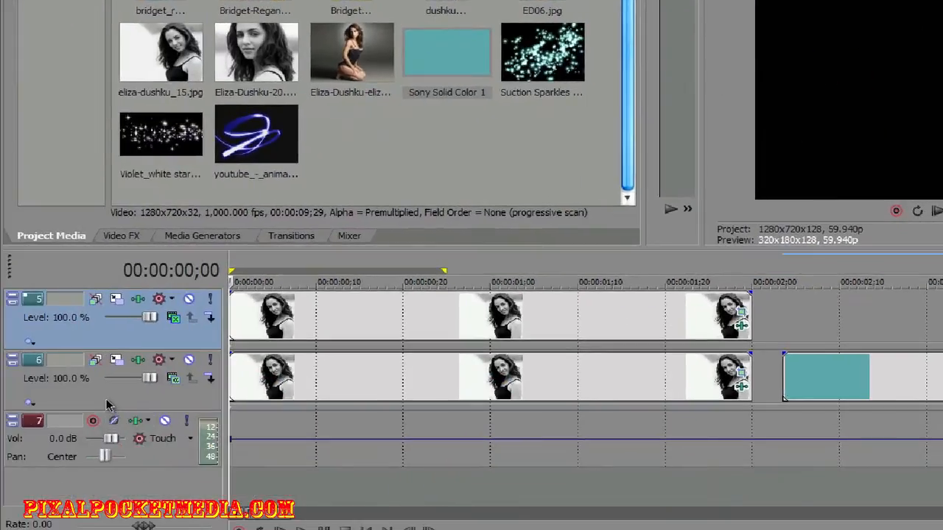
# Step: Insert a new video track between the two photo tracks and move the lower photo event up onto it
pyautogui.click(107, 403)
pyautogui.rightClick(107, 398)
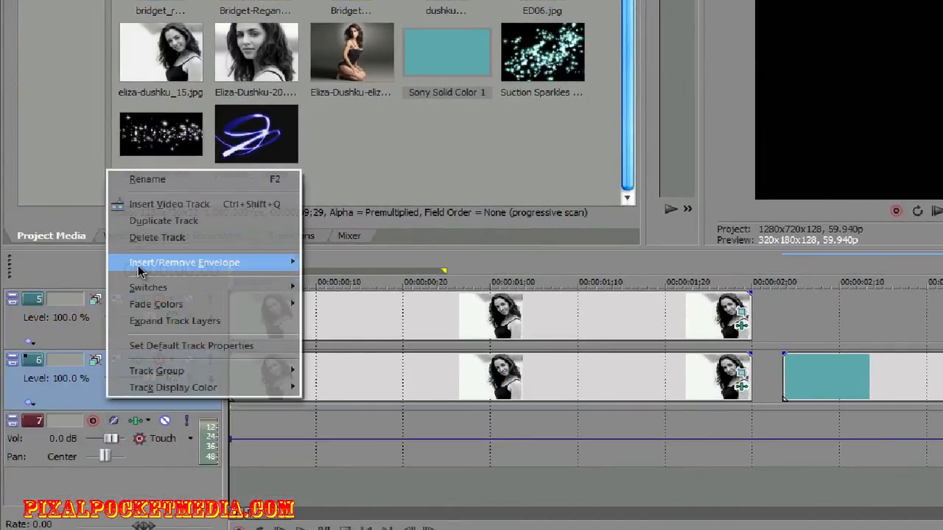
pyautogui.moveTo(138, 258)
pyautogui.click(139, 204)
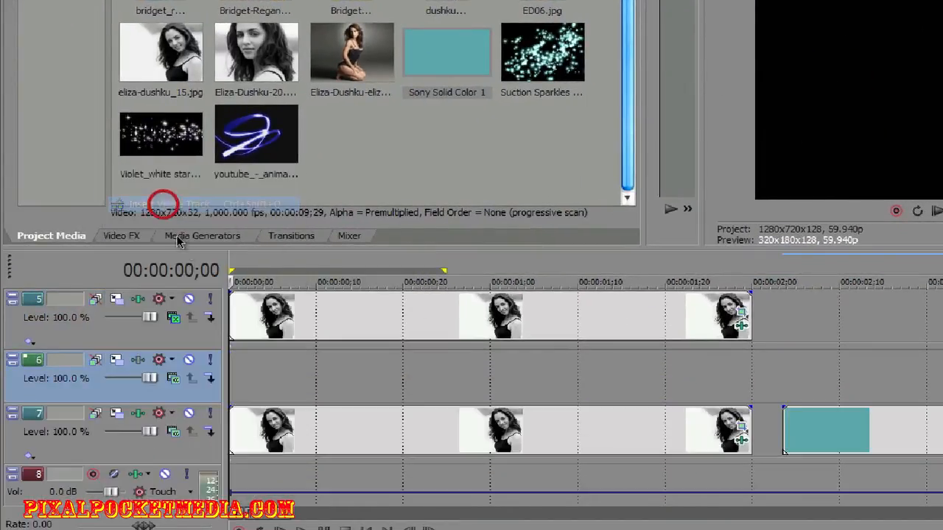
pyautogui.moveTo(638, 432); pyautogui.dragTo(646, 391)
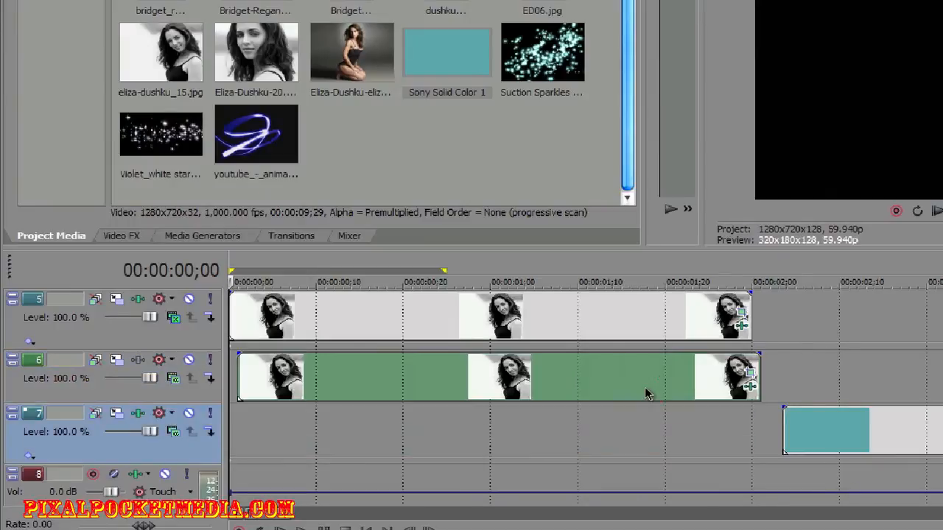
# Step: Move the solid color event on track 7 back to line up with the start of the track 6 photo event
pyautogui.moveTo(791, 436); pyautogui.dragTo(280, 419)
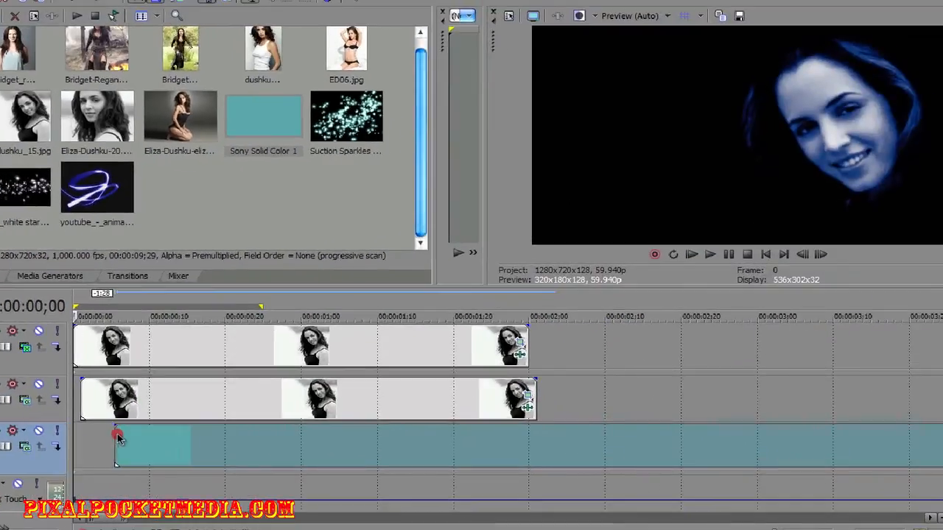
pyautogui.moveTo(118, 438); pyautogui.dragTo(83, 436)
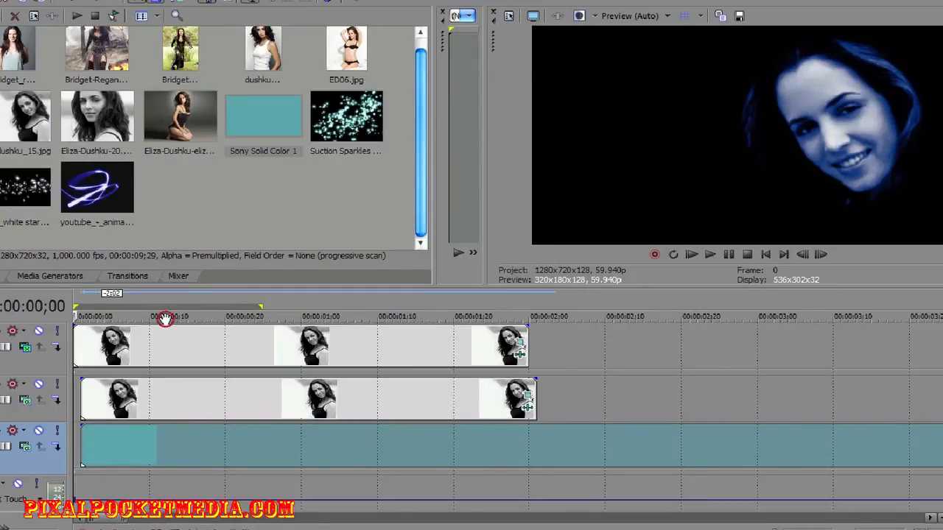
# Step: Examine track 5's Gradient Map track effect and check the composite at about 00:00:00;13 and 00:00:01;10
pyautogui.click(171, 341)
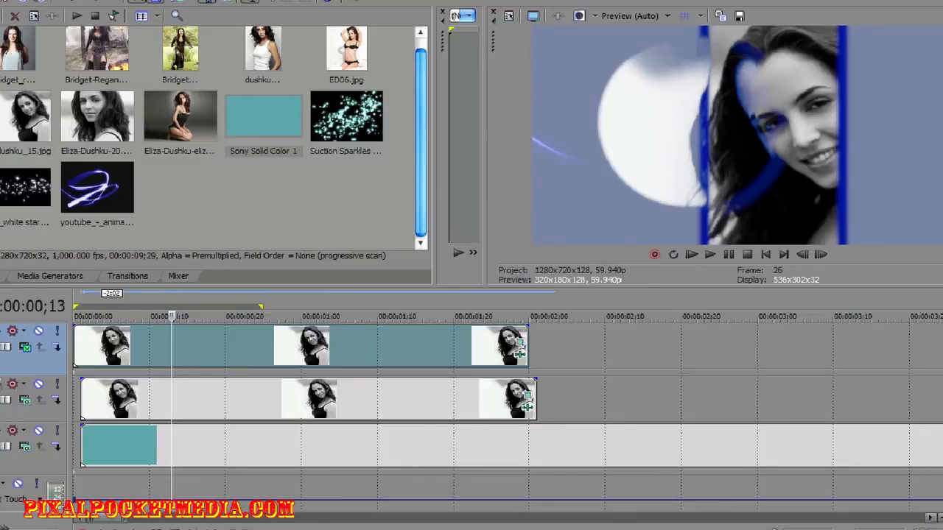
pyautogui.click(12, 331)
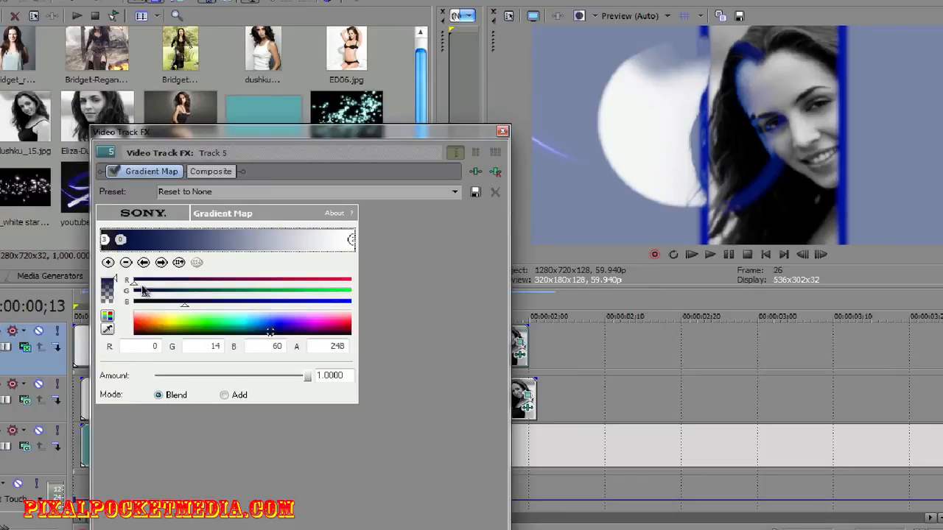
pyautogui.click(502, 132)
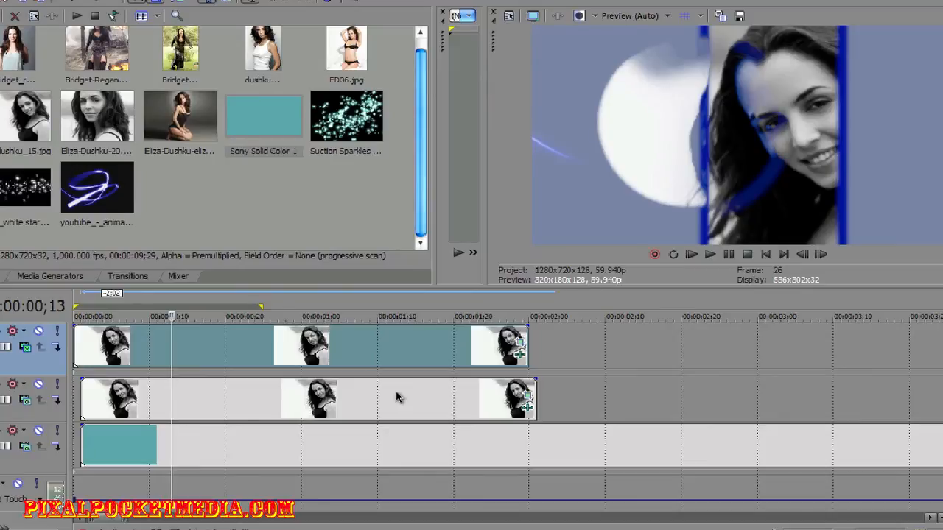
pyautogui.click(485, 400)
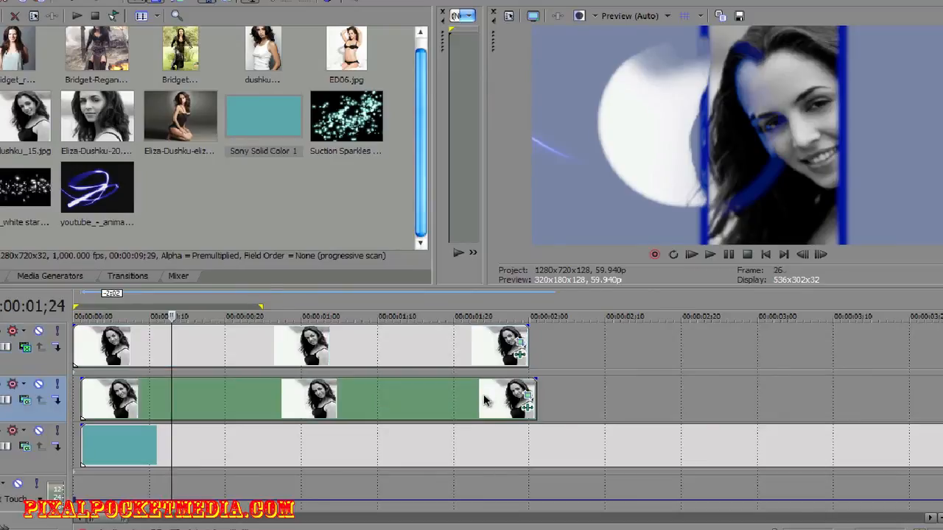
pyautogui.click(376, 407)
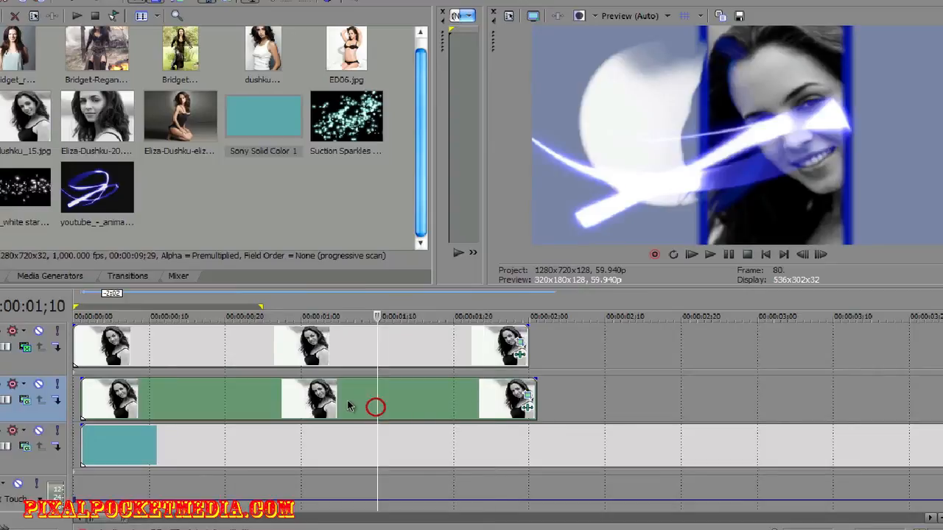
# Step: At about 00:00:00;22, try the Overlay and Subtract compositing modes on track 5
pyautogui.click(240, 346)
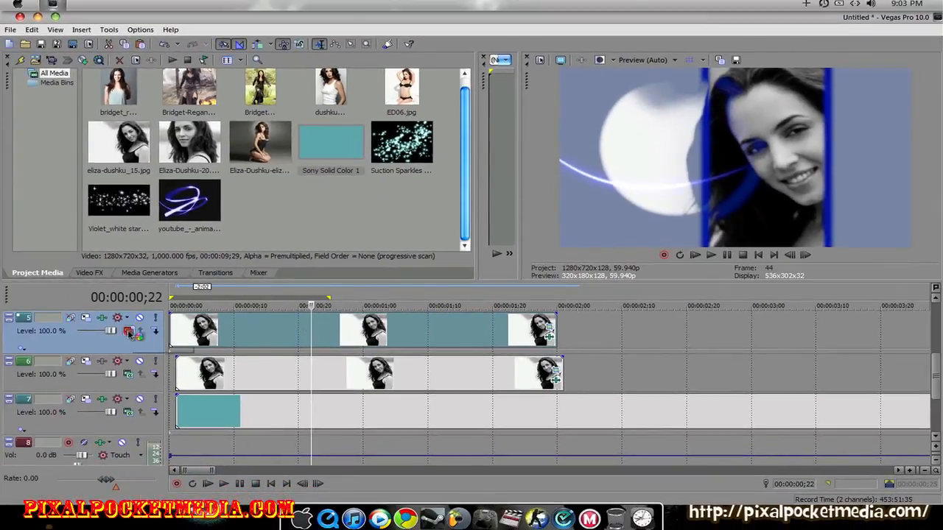
pyautogui.click(97, 335)
pyautogui.click(152, 246)
pyautogui.click(129, 335)
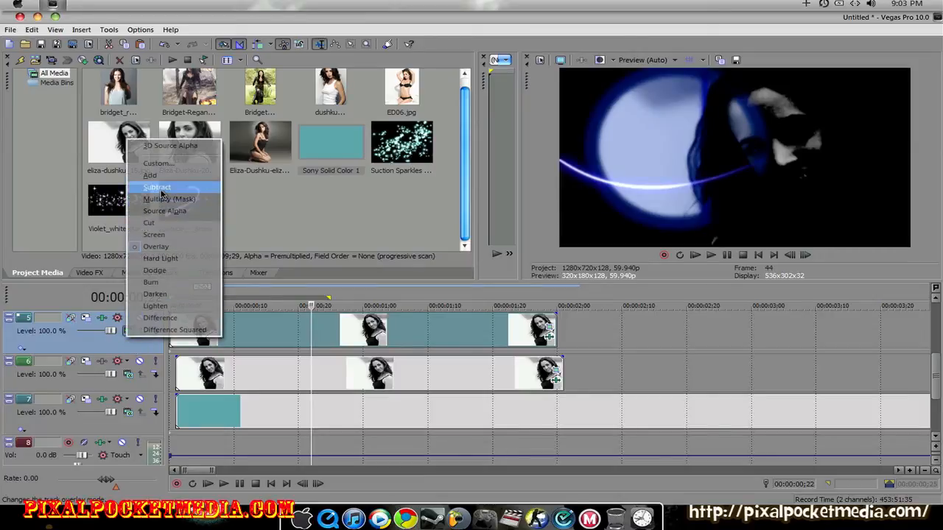
pyautogui.click(161, 188)
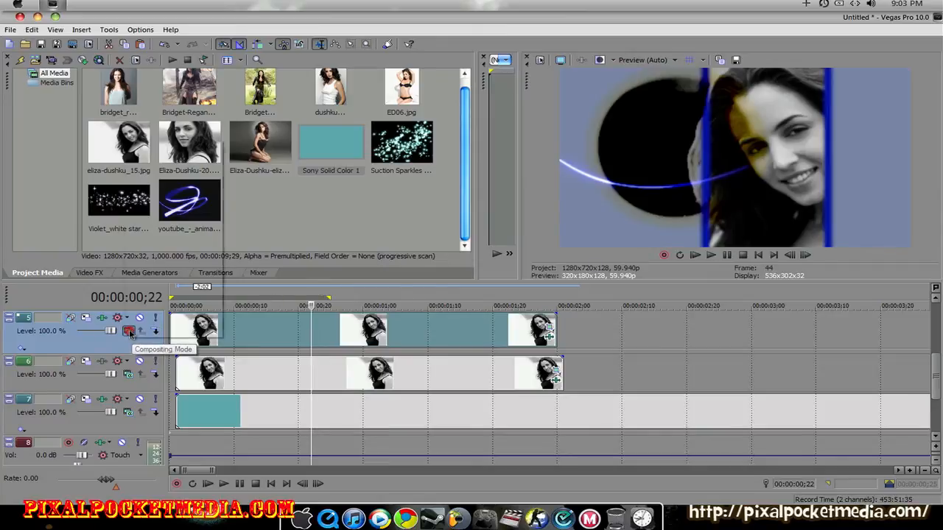
# Step: Compare Screen and Hard Light compositing on track 5, and set the track to Screen
pyautogui.click(127, 319)
pyautogui.click(168, 234)
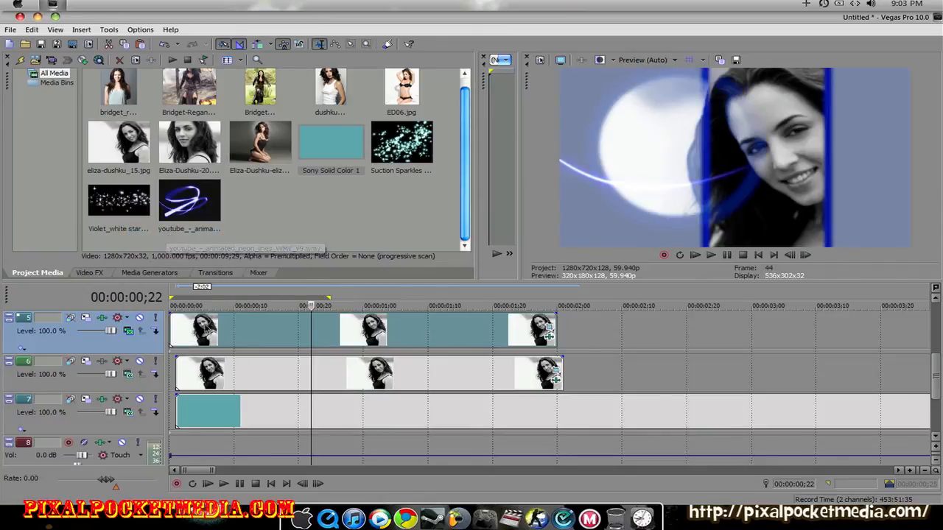
pyautogui.click(127, 319)
pyautogui.click(159, 257)
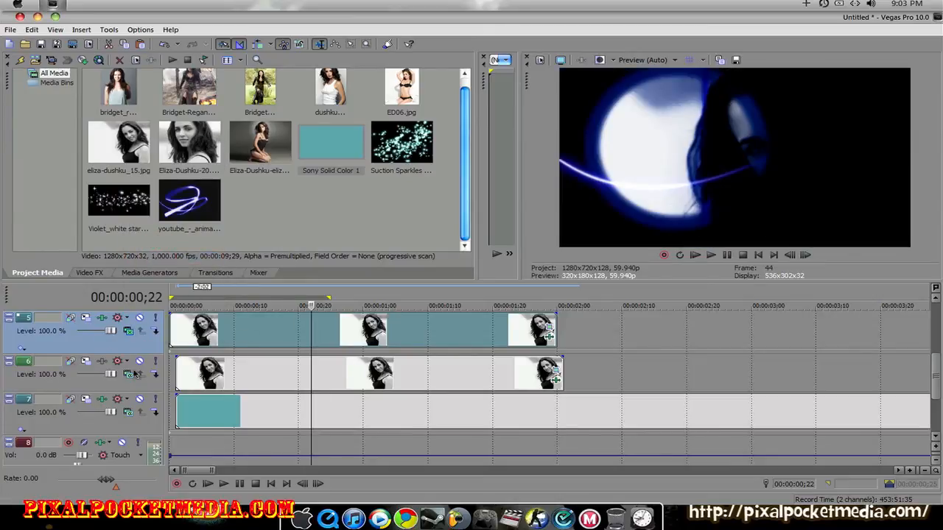
pyautogui.click(126, 319)
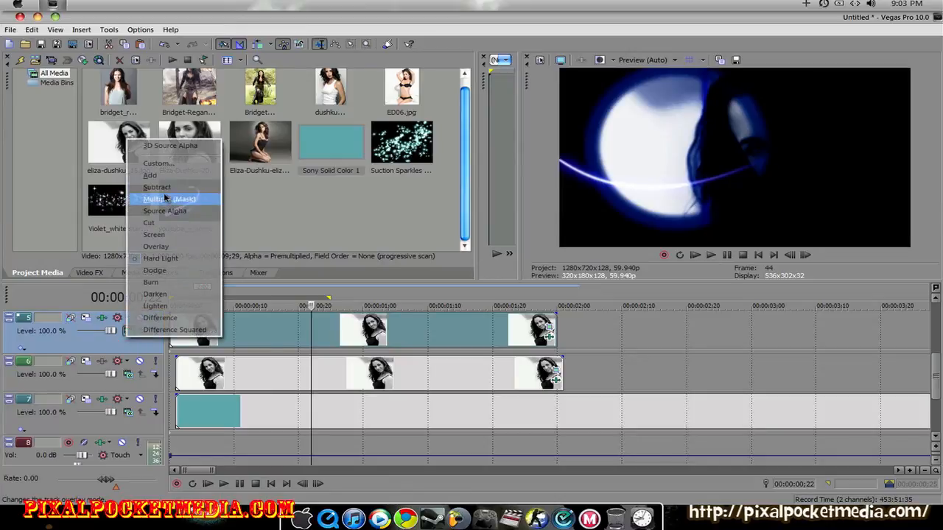
pyautogui.click(165, 234)
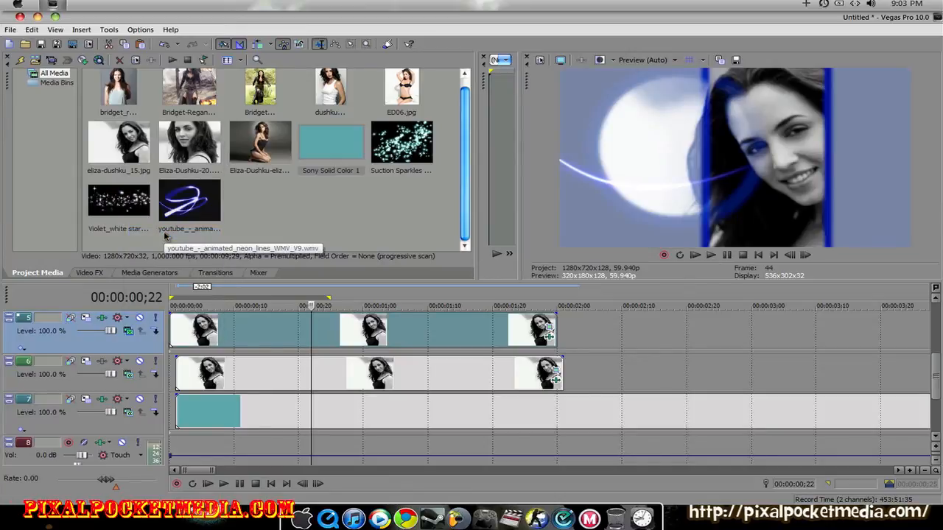